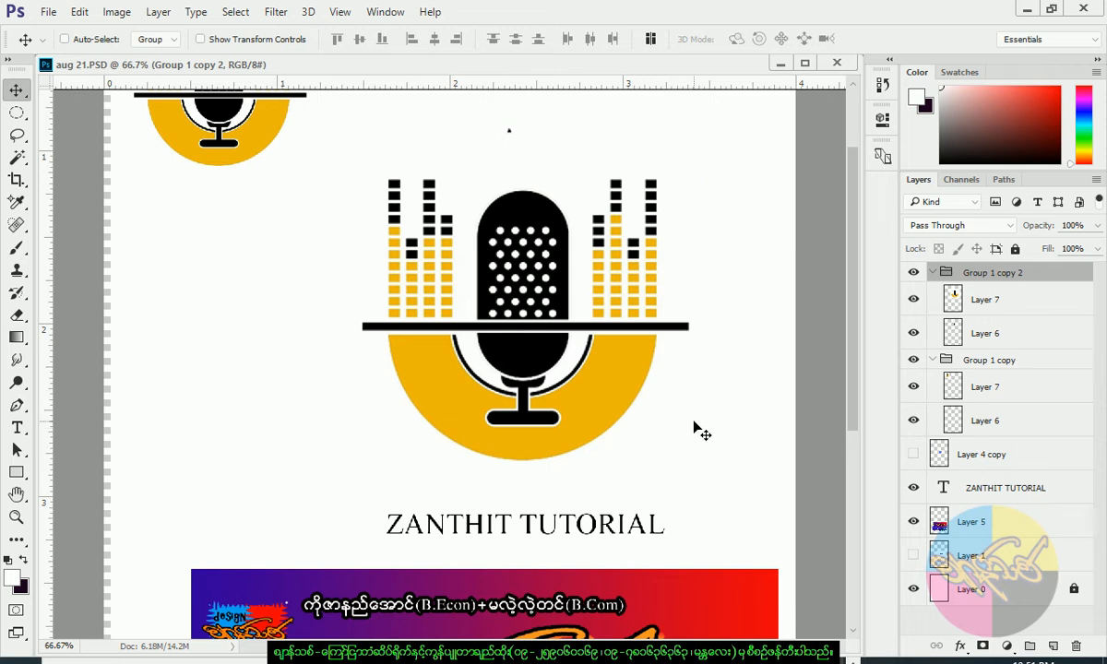
- Hide the Group 1 copy 2 layer group containing the large microphone logo
{"action": "key", "text": "space"}
{"action": "mouse_move", "coordinate": [687, 387]}
{"action": "left_mouse_down"}
{"action": "mouse_move", "coordinate": [682, 416]}
{"action": "mouse_move", "coordinate": [681, 398]}
{"action": "left_mouse_up"}
{"action": "scroll", "coordinate": [680, 397], "scroll_direction": "down", "scroll_amount": 5}
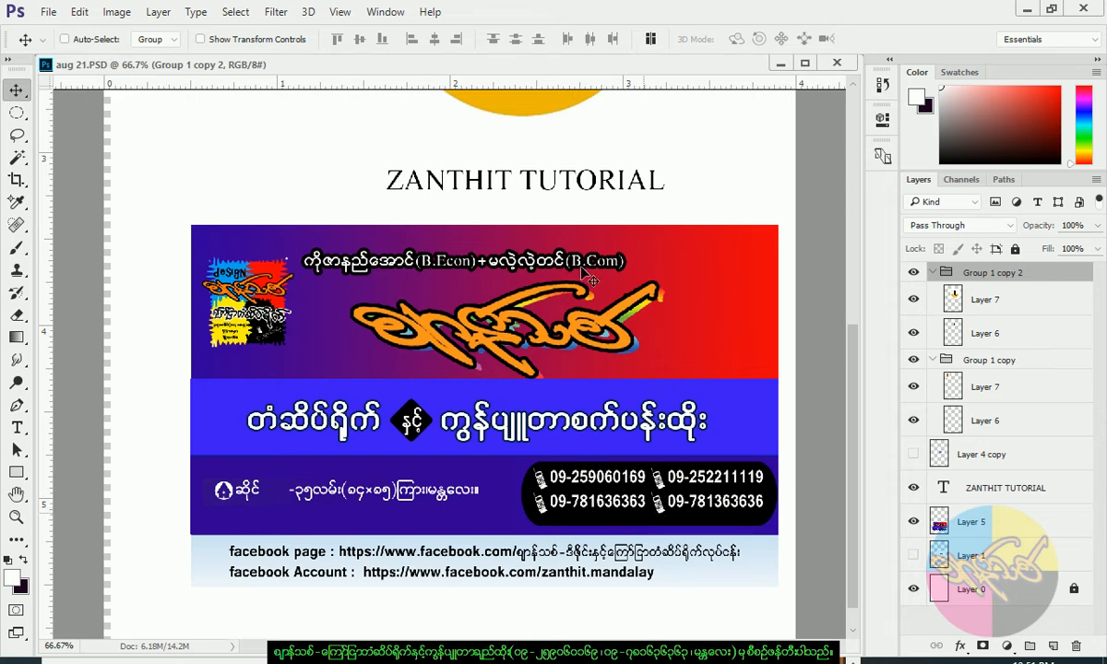
{"action": "scroll", "coordinate": [583, 272], "scroll_direction": "up", "scroll_amount": 5}
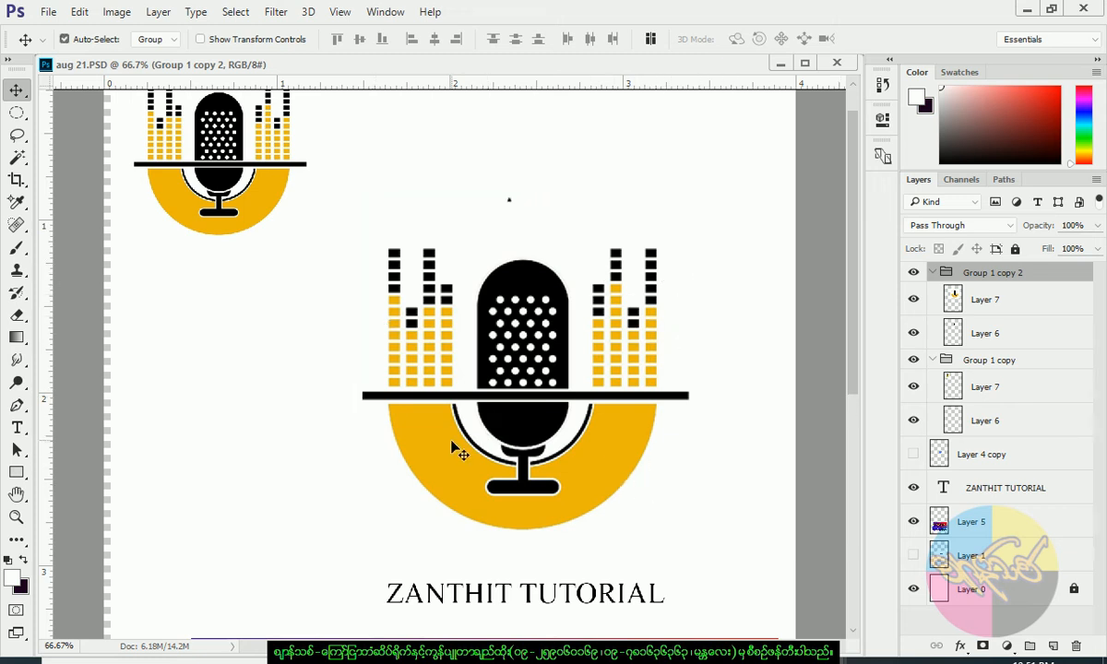
{"action": "left_click", "coordinate": [913, 272]}
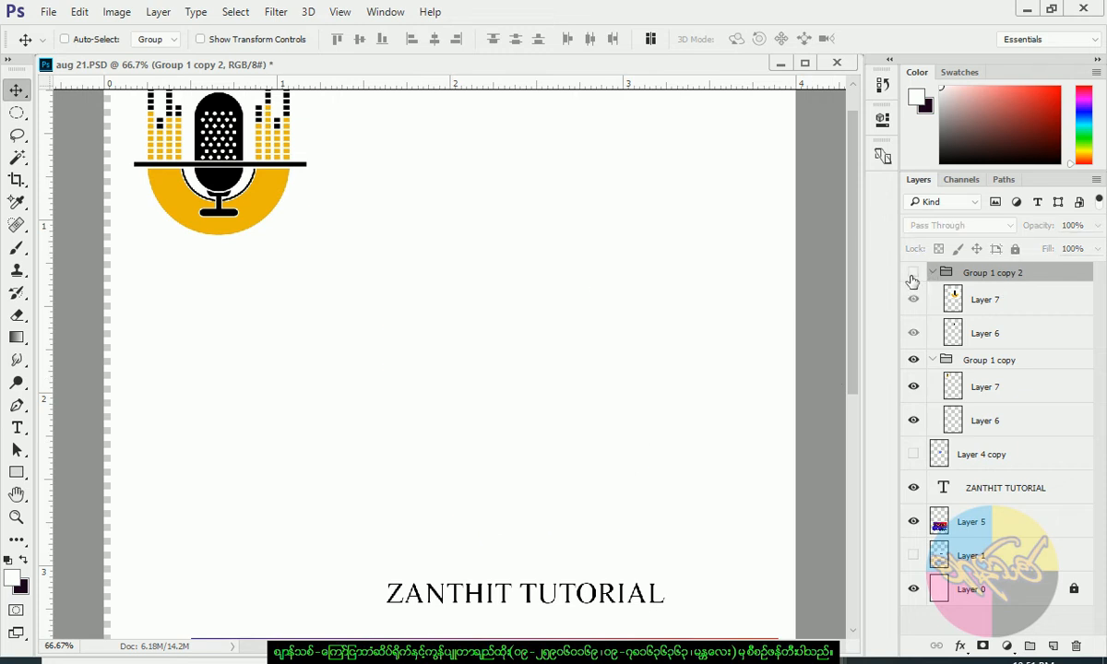
{"action": "scroll", "coordinate": [637, 351], "scroll_direction": "up", "scroll_amount": 2}
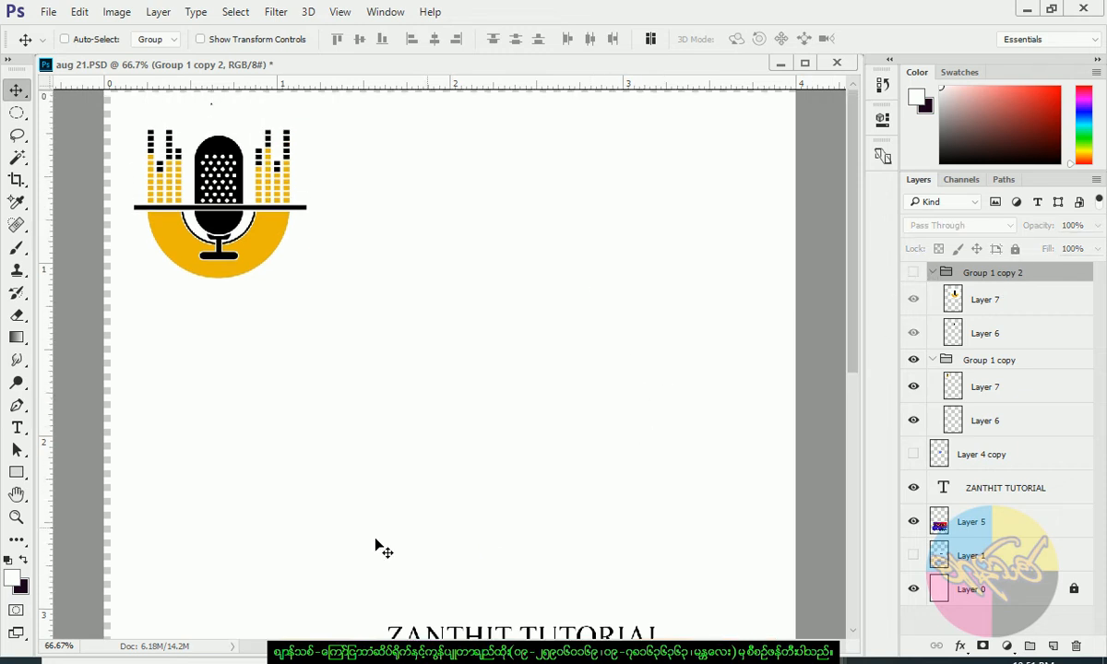
- Collapse the Group 1 copy 2 and Group 1 copy layer groups
{"action": "left_click", "coordinate": [17, 472]}
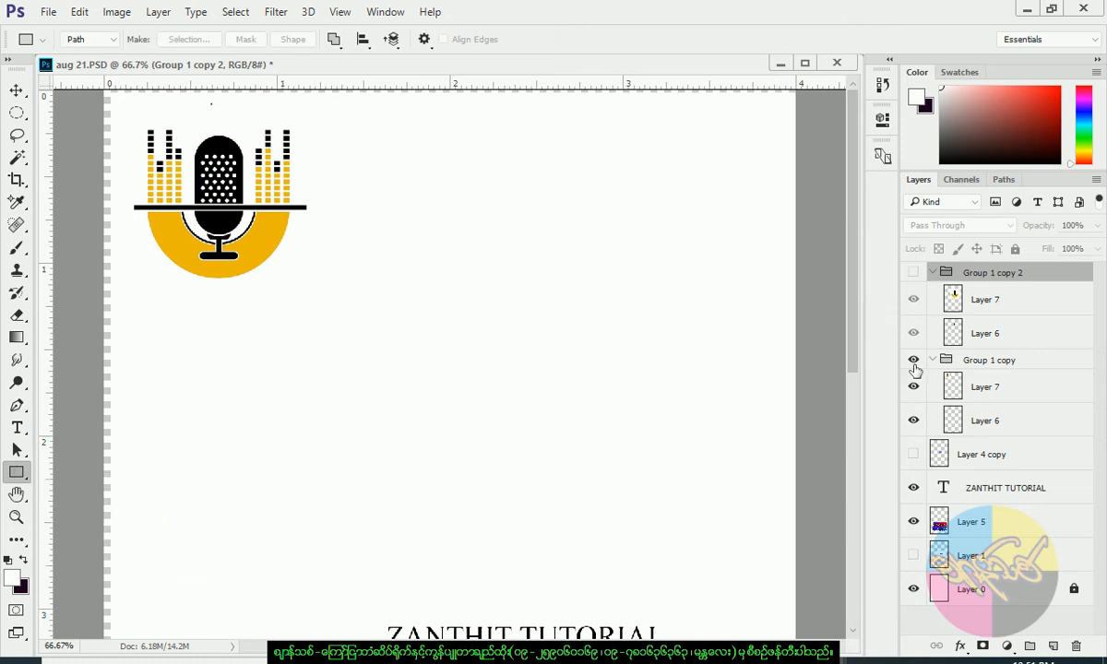
{"action": "left_click", "coordinate": [914, 273]}
{"action": "left_click", "coordinate": [913, 273]}
{"action": "left_click", "coordinate": [933, 273]}
{"action": "left_click", "coordinate": [932, 293]}
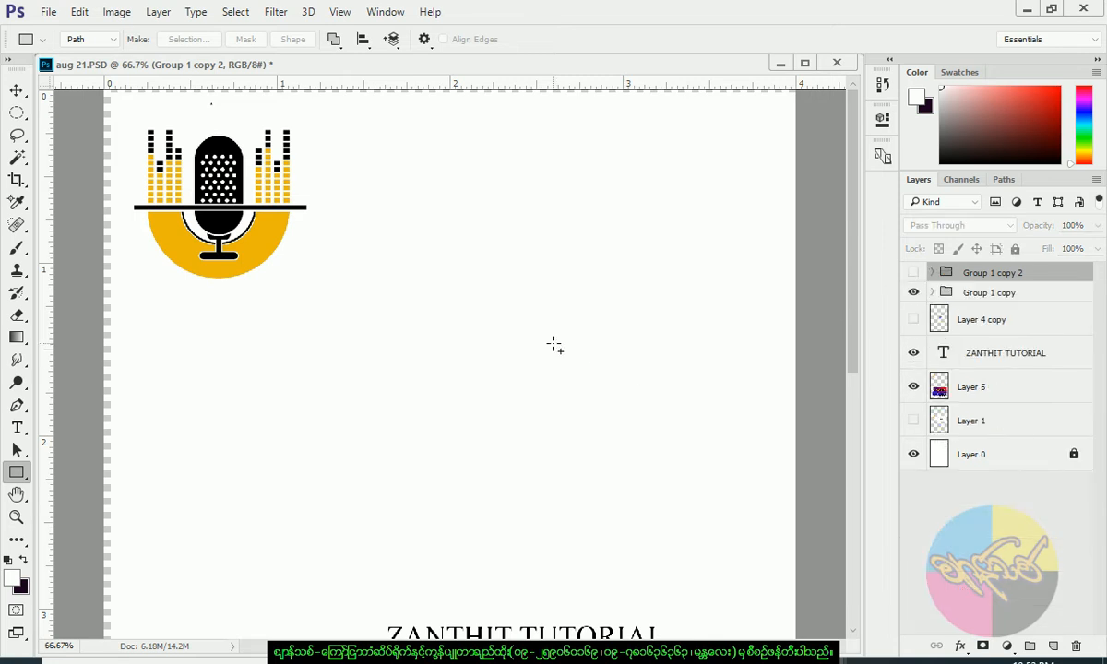
- Draw a rectangular path about 402 by 528 px beside the small microphone logo and round all four corners to 201 px
{"action": "left_click", "coordinate": [16, 471]}
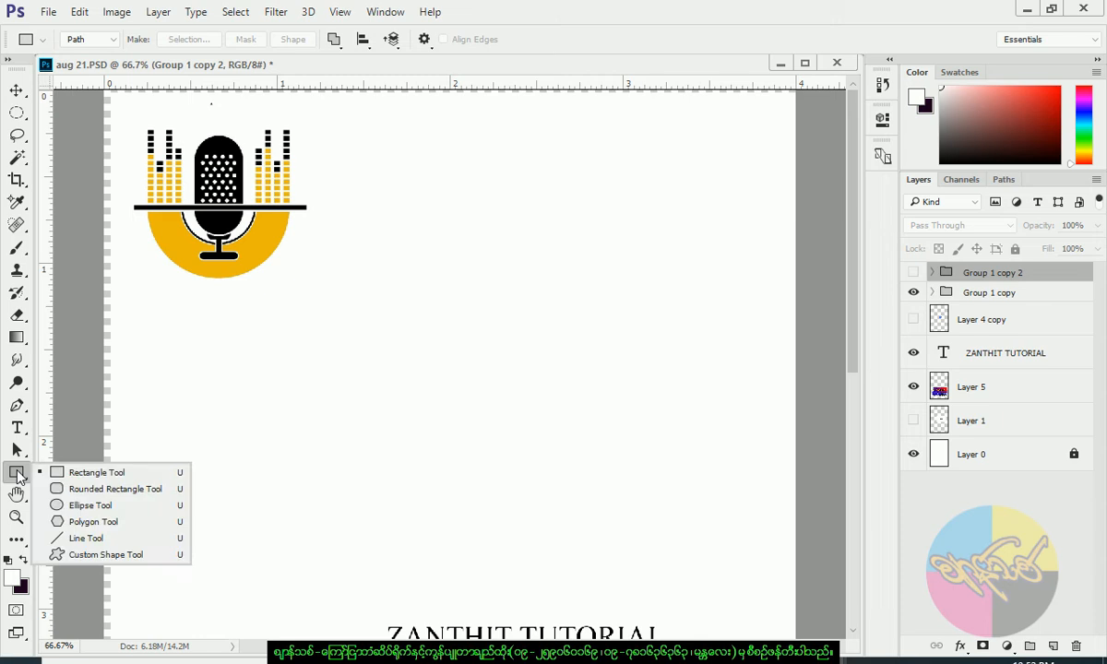
{"action": "left_click", "coordinate": [71, 474]}
{"action": "left_click_drag", "start_coordinate": [429, 195], "coordinate": [657, 498]}
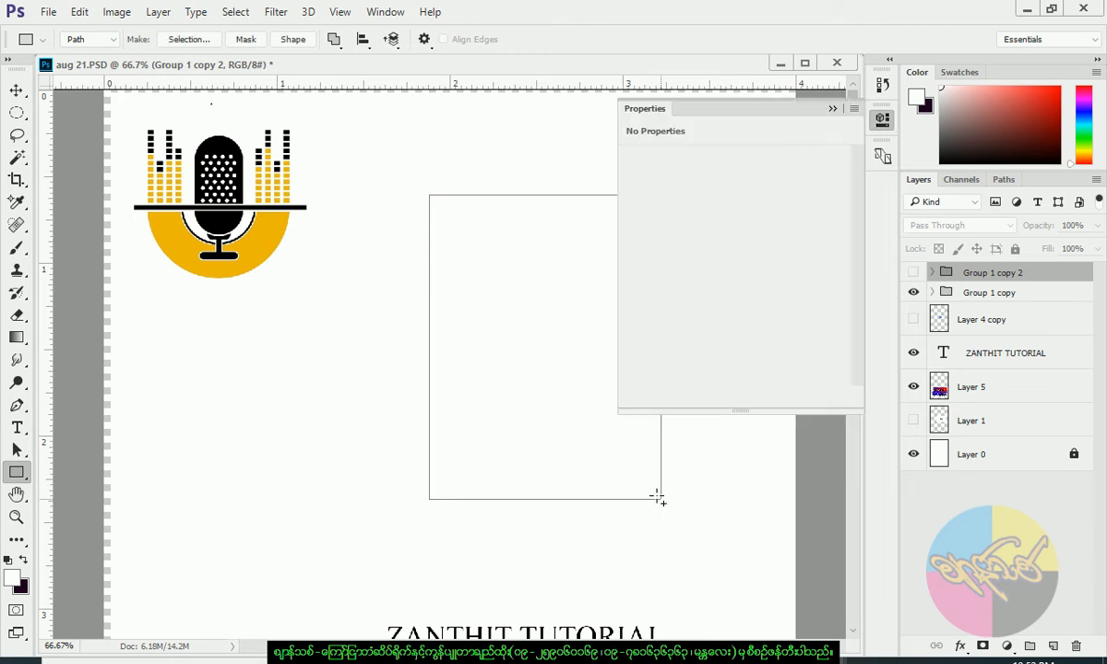
{"action": "left_click_drag", "start_coordinate": [659, 114], "coordinate": [712, 123]}
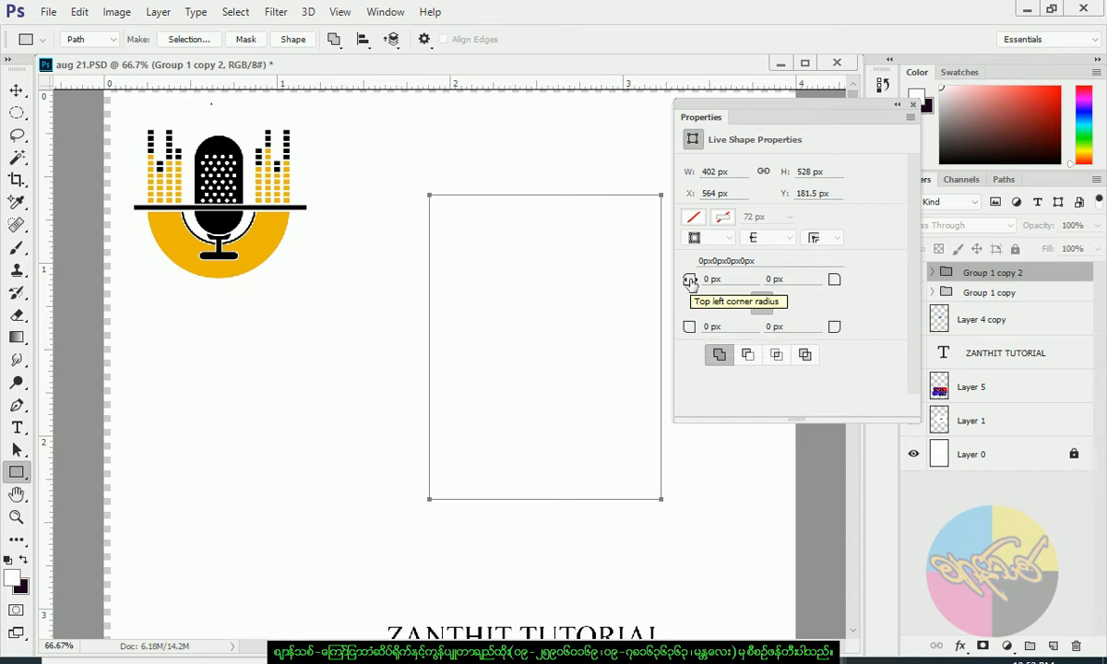
{"action": "left_click_drag", "start_coordinate": [690, 280], "coordinate": [886, 297]}
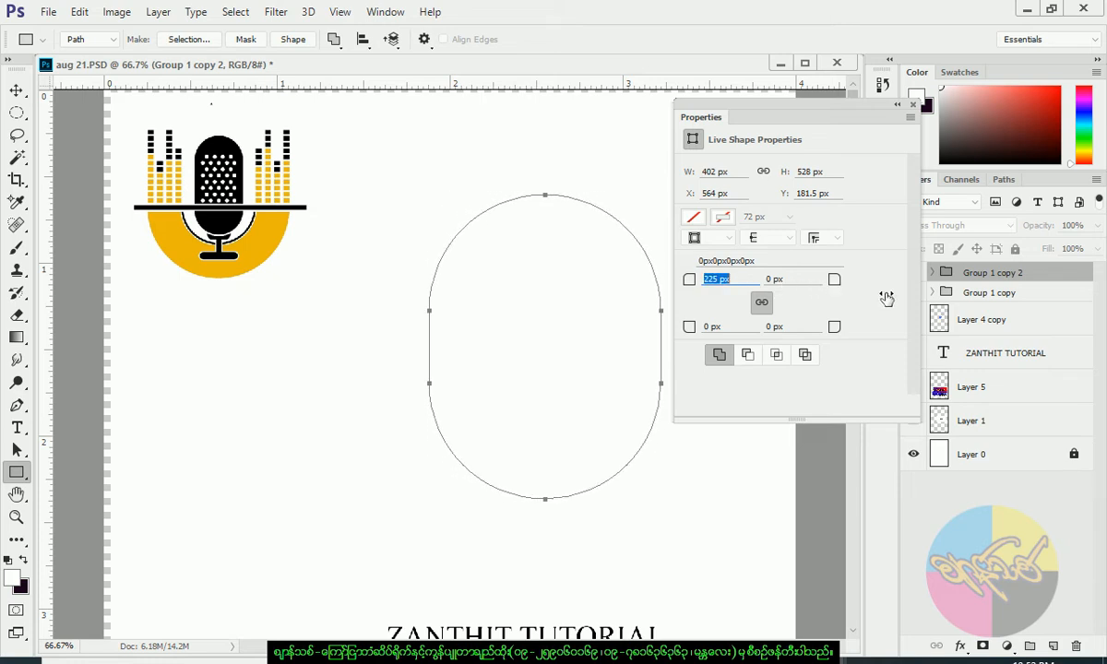
- Transform the rounded path into a narrower, taller capsule about 328 px wide and 558 px high
{"action": "left_click", "coordinate": [16, 90]}
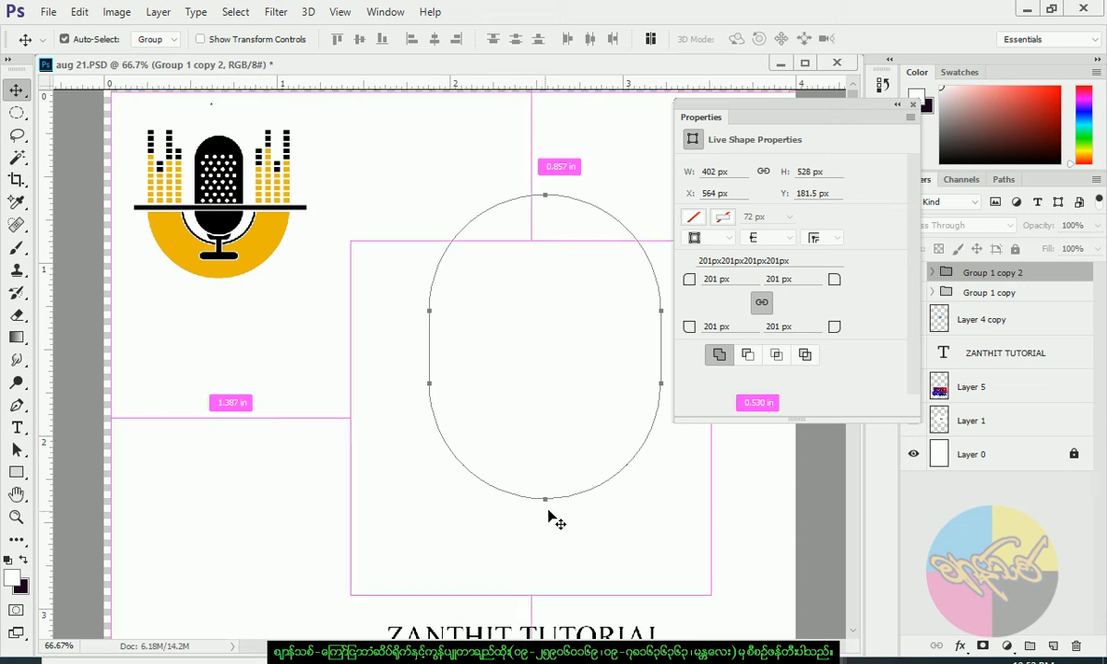
{"action": "key", "text": "ctrl+t"}
{"action": "left_click_drag", "start_coordinate": [545, 501], "coordinate": [548, 564]}
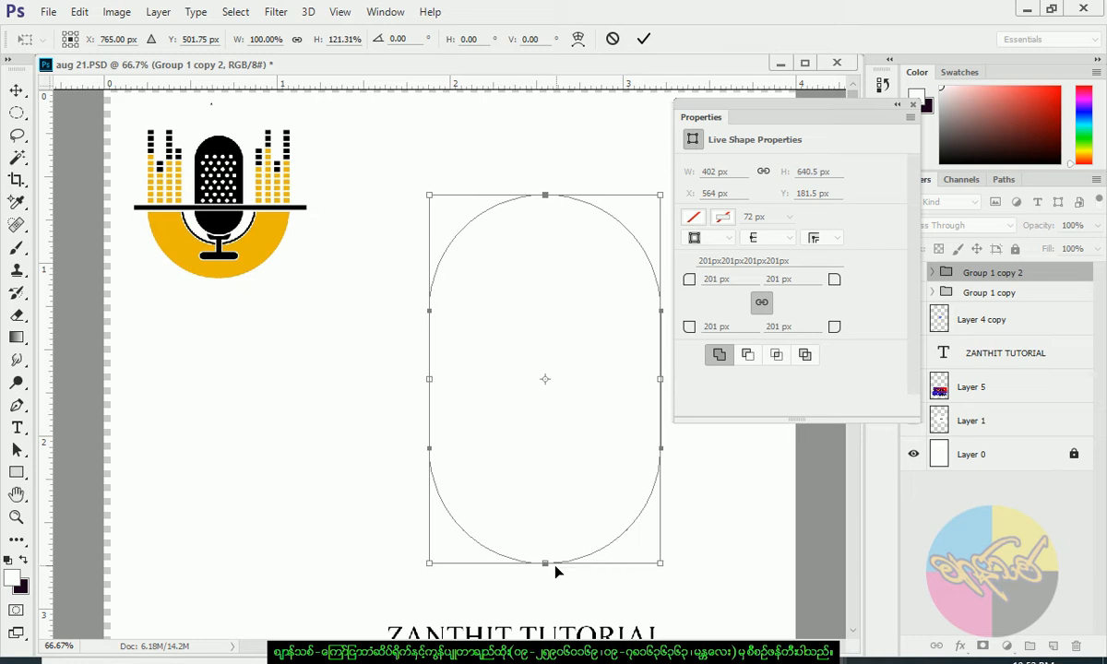
{"action": "left_click_drag", "start_coordinate": [660, 194], "coordinate": [639, 228]}
{"action": "left_click_drag", "start_coordinate": [610, 265], "coordinate": [584, 233]}
{"action": "left_click_drag", "start_coordinate": [518, 196], "coordinate": [519, 178]}
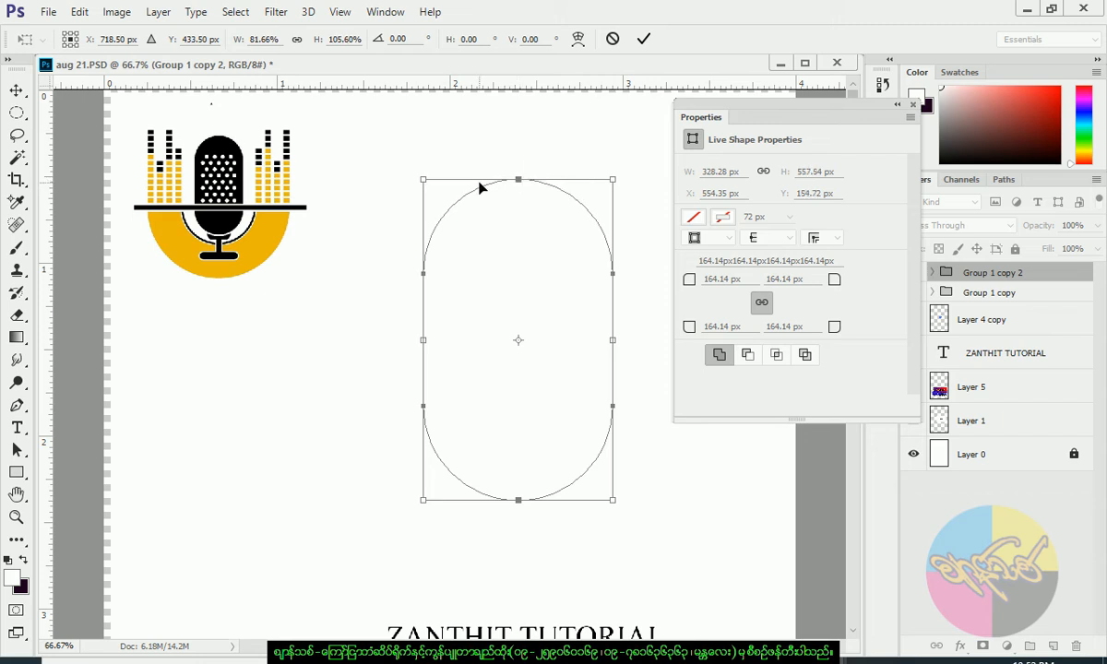
{"action": "left_click", "coordinate": [644, 39]}
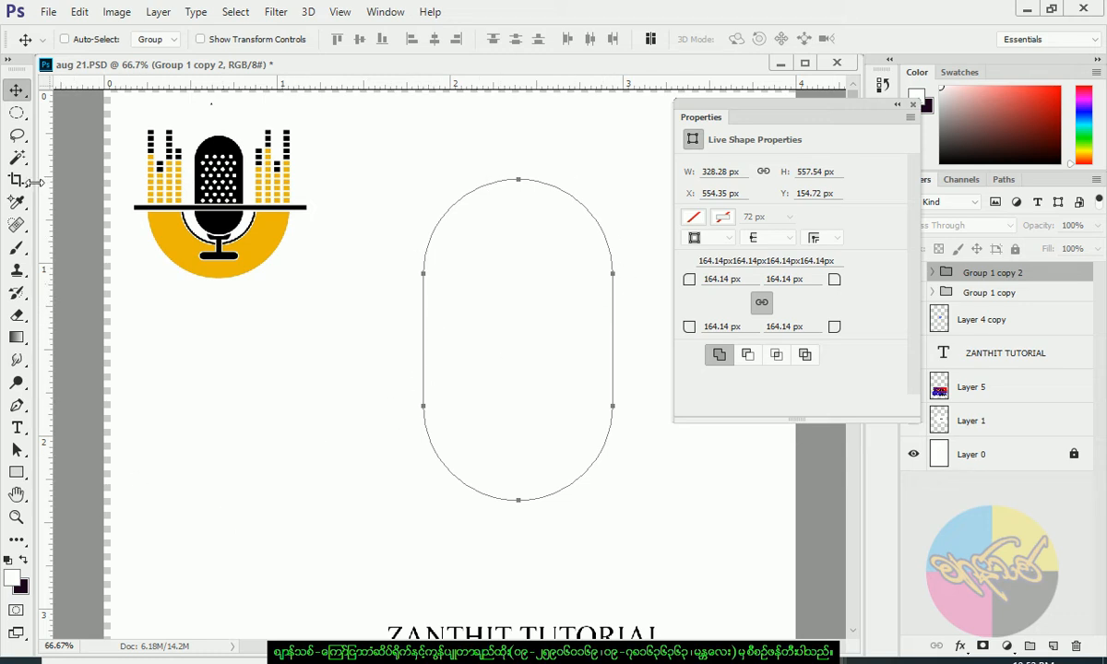
- Add a new layer above the groups and set the Brush tool to a hard round tip with size 39 px
{"action": "left_click", "coordinate": [19, 249]}
{"action": "left_click", "coordinate": [19, 249]}
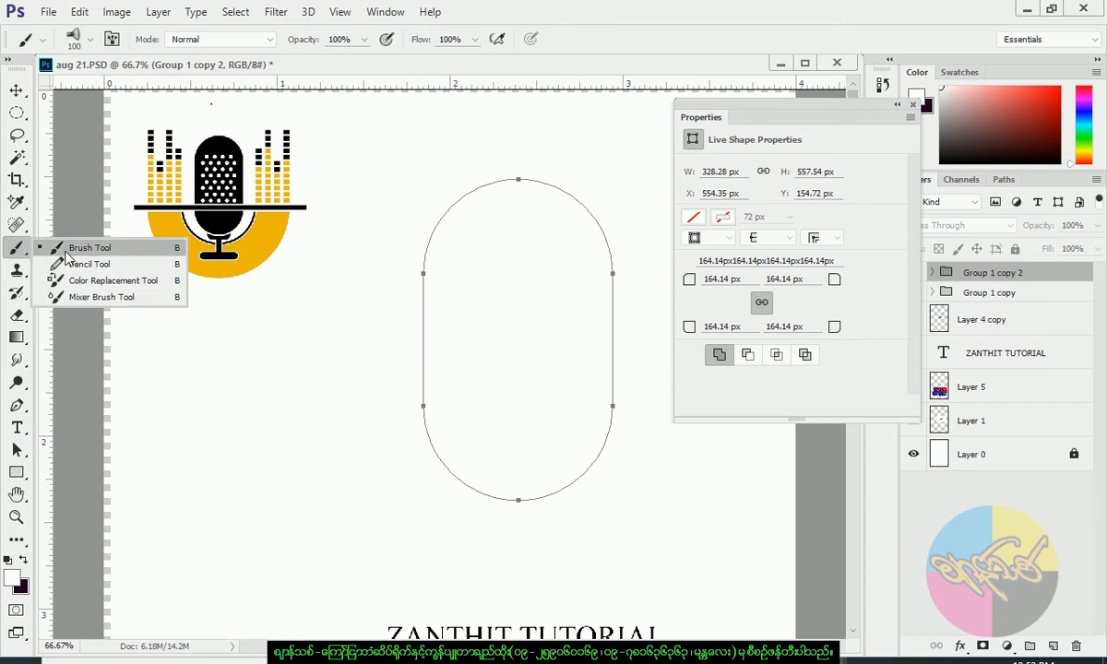
{"action": "left_click", "coordinate": [63, 246]}
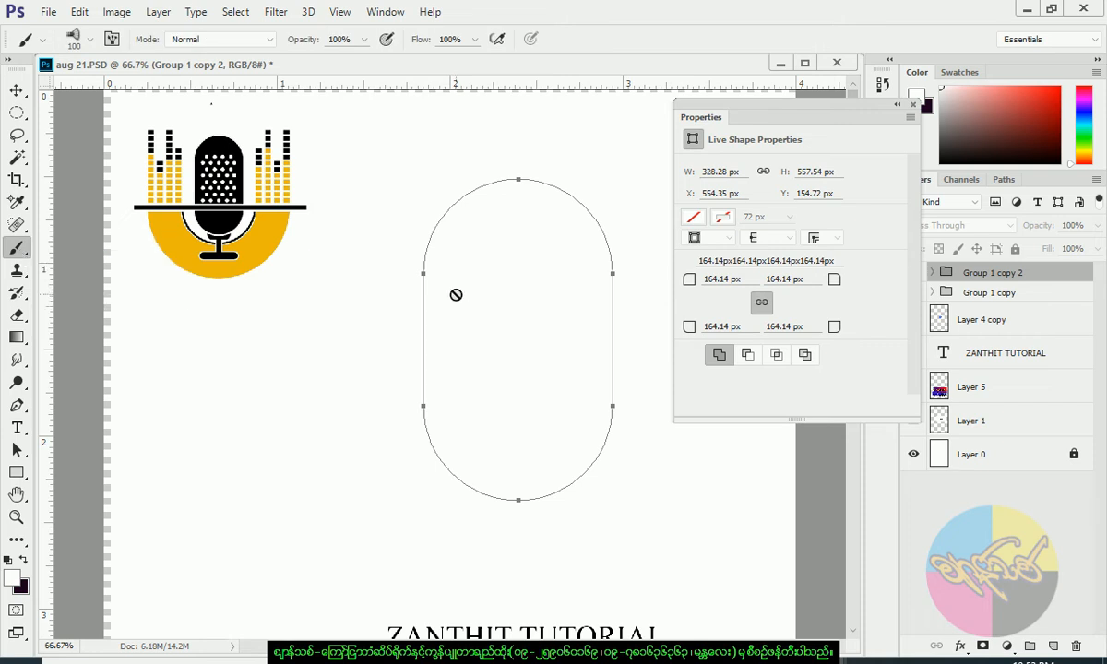
{"action": "left_click", "coordinate": [1053, 647]}
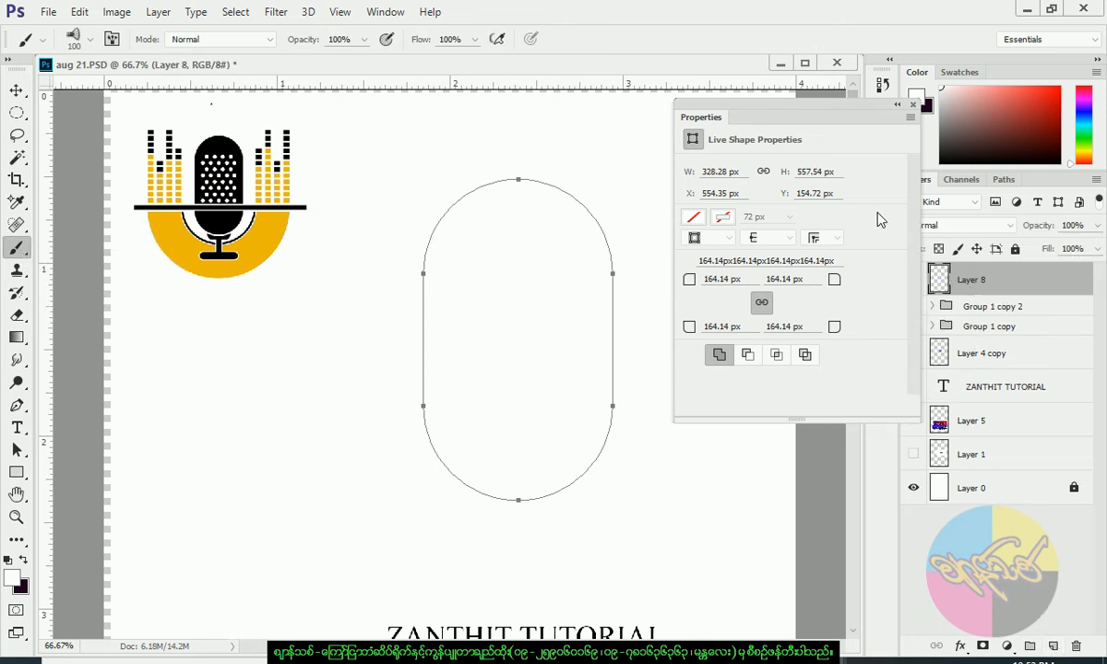
{"action": "left_click_drag", "start_coordinate": [815, 112], "coordinate": [793, 111]}
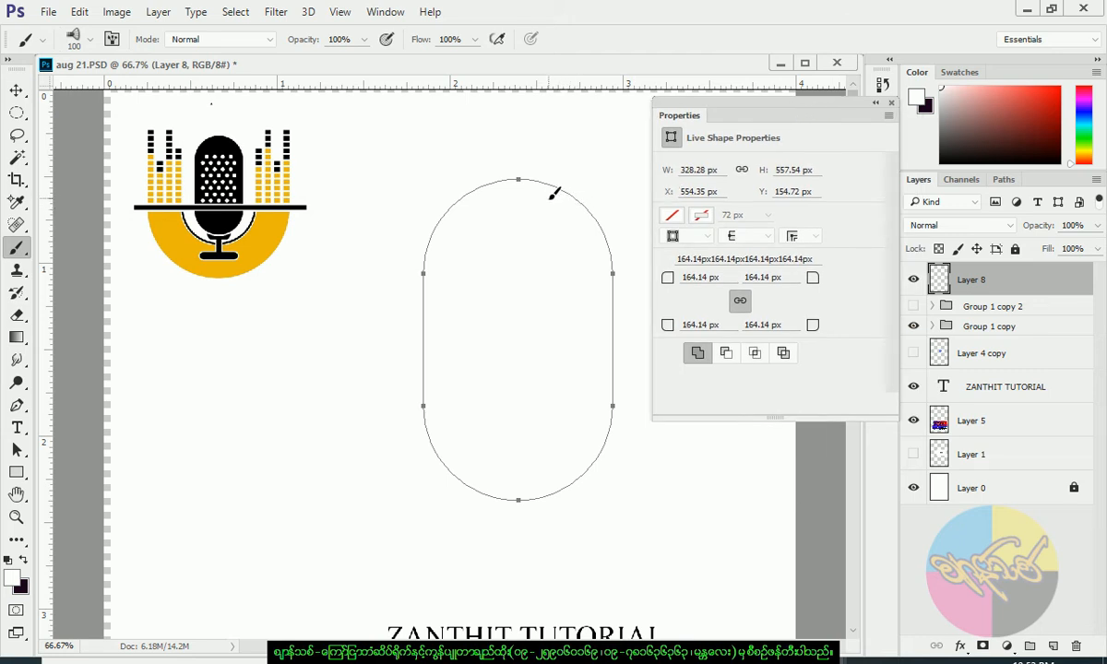
{"action": "right_click", "coordinate": [532, 206]}
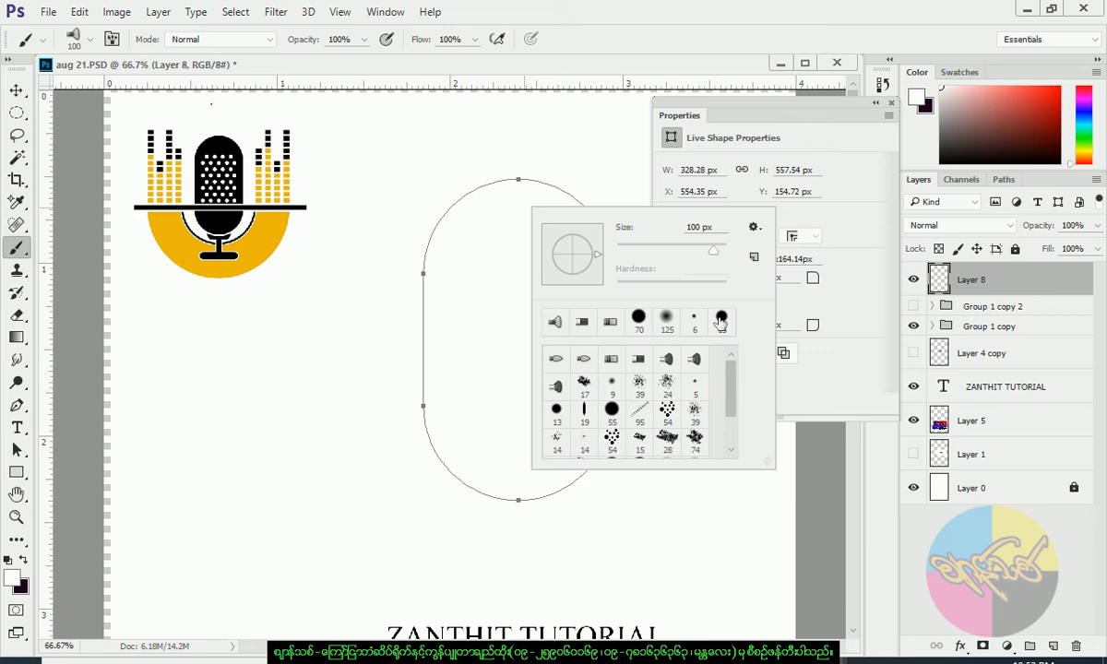
{"action": "left_click", "coordinate": [721, 319]}
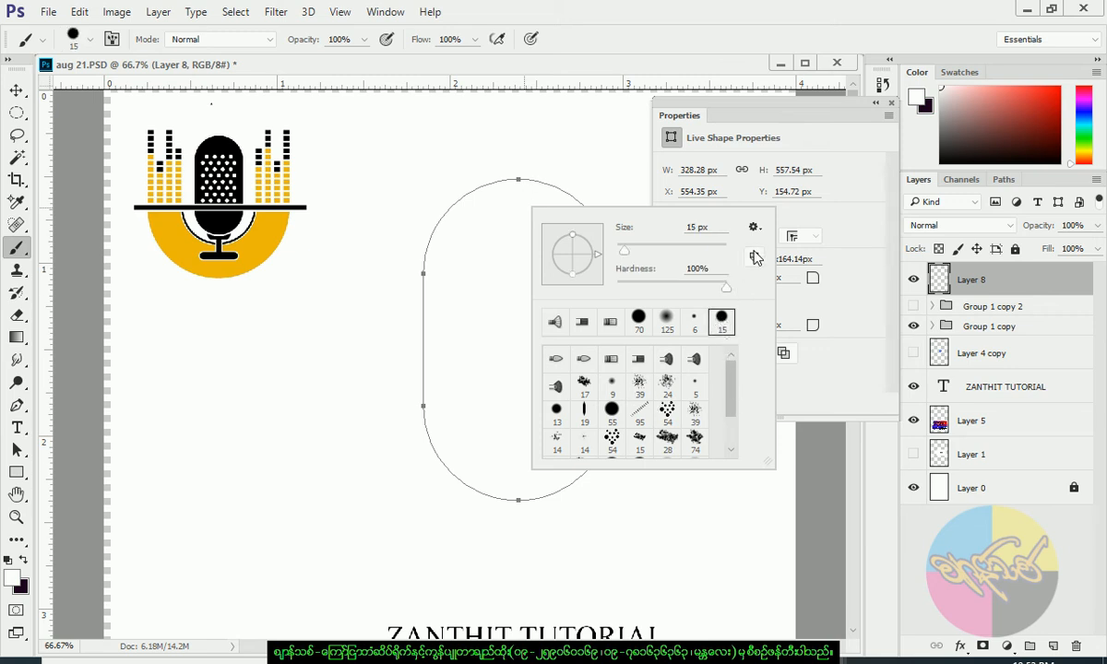
{"action": "left_click_drag", "start_coordinate": [627, 256], "coordinate": [640, 255]}
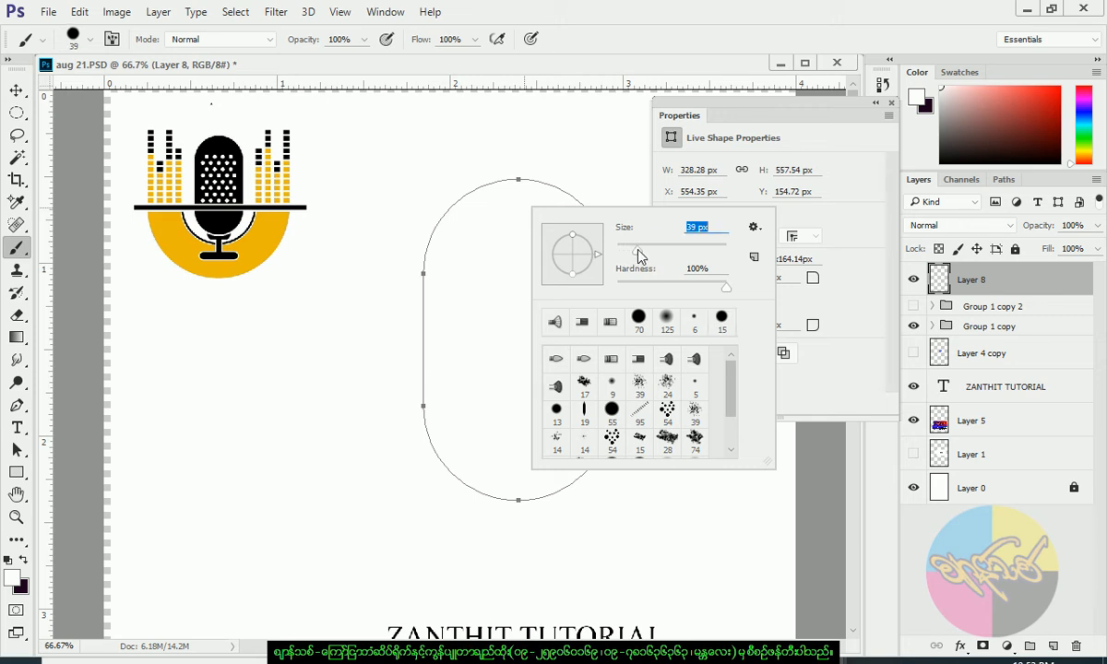
{"action": "left_click", "coordinate": [603, 36]}
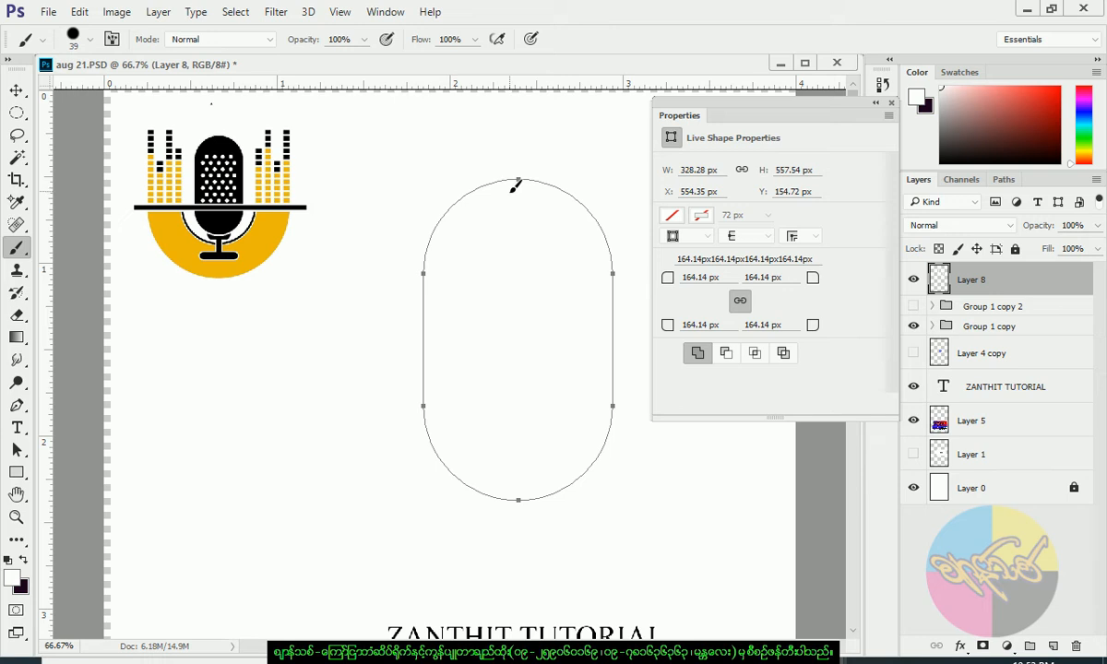
- Swap the foreground and background colours and try a 39 px brush stroke along the capsule path
{"action": "left_click", "coordinate": [23, 559]}
{"action": "key", "text": "Return"}
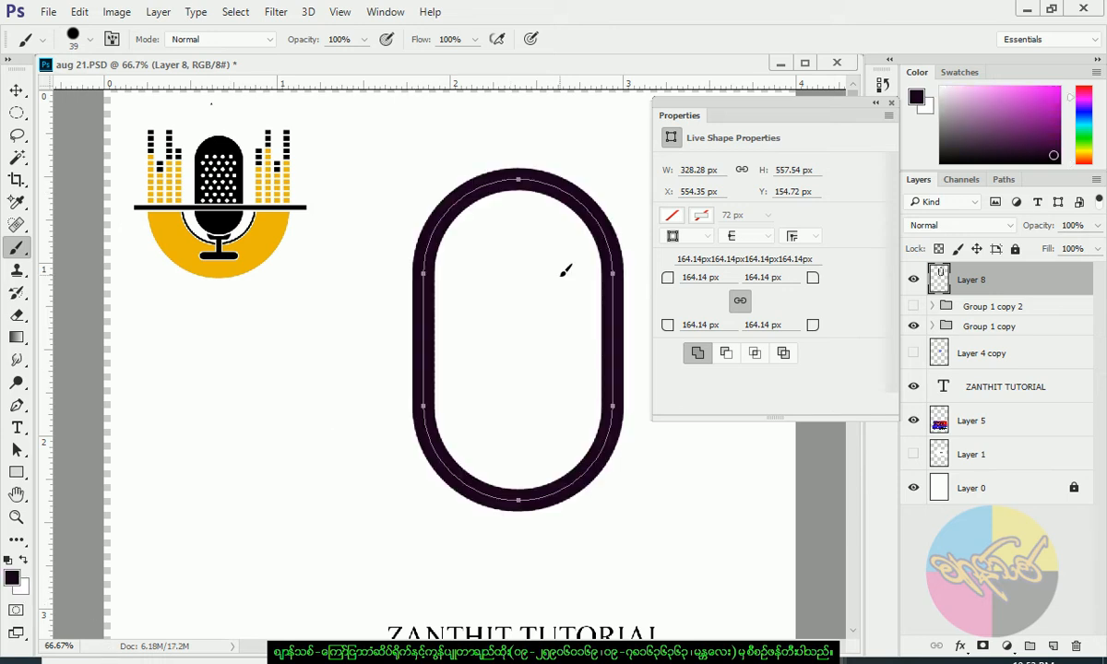
{"action": "key", "text": "ctrl+plus"}
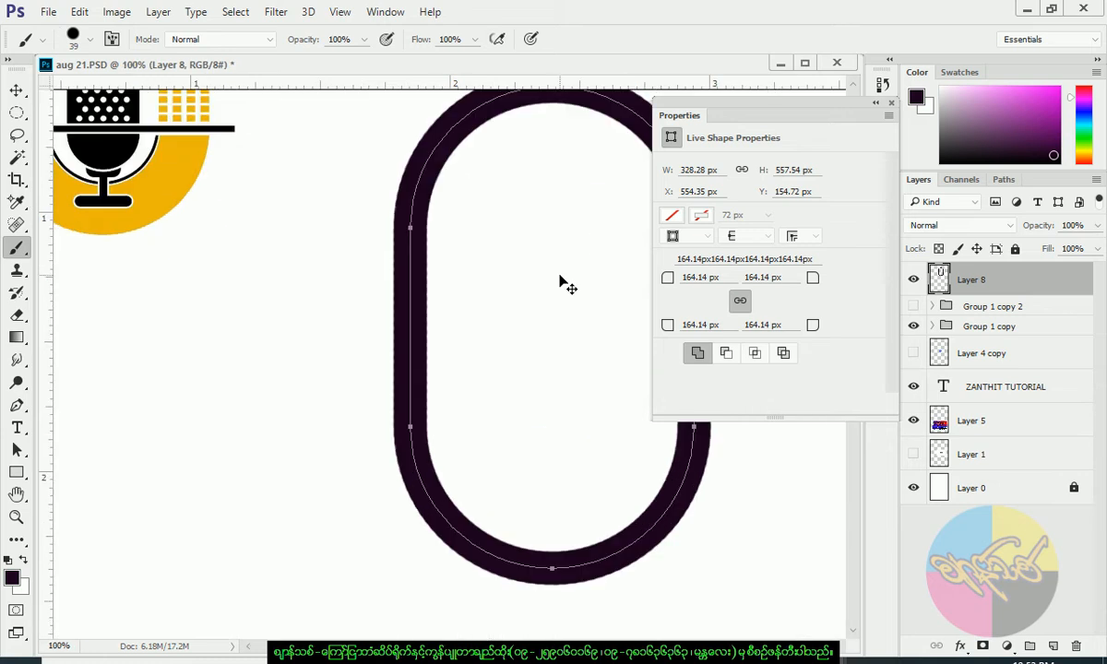
{"action": "key", "text": "ctrl+z"}
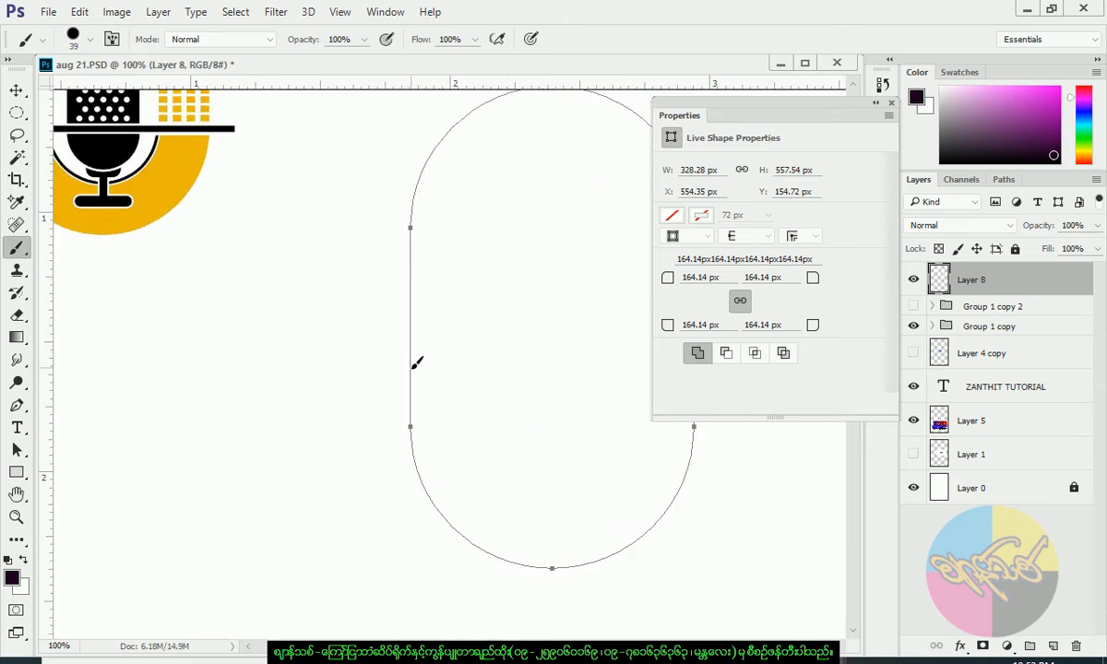
- Set the brush spacing to 1% and stroke the capsule path on Layer 8 with a 45 px brush
{"action": "left_click", "coordinate": [110, 39]}
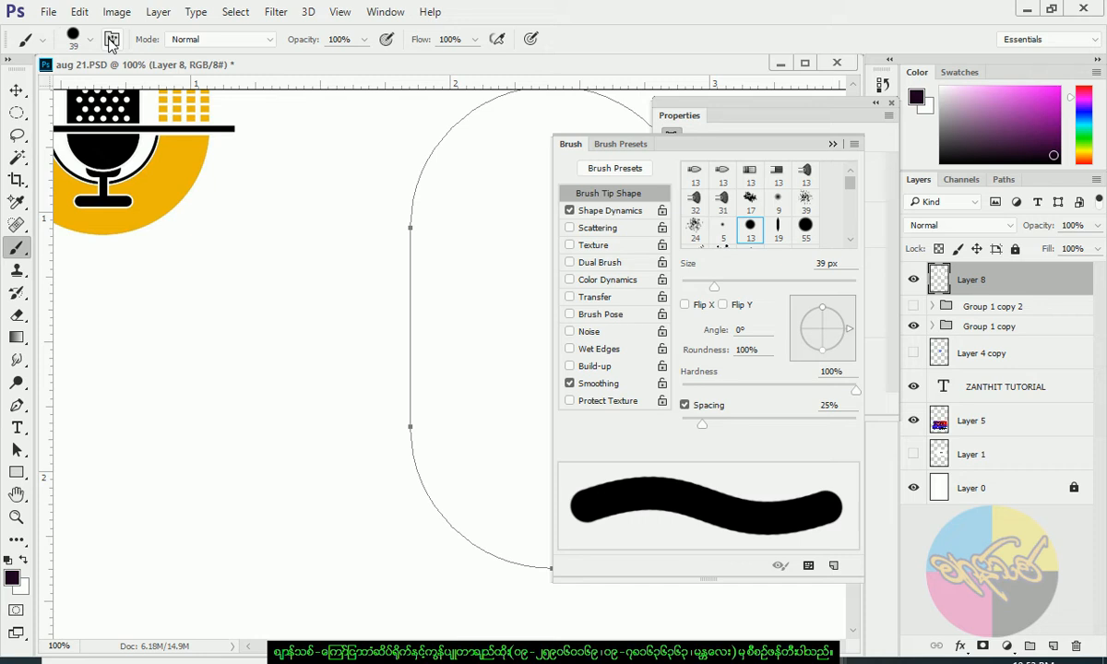
{"action": "left_click", "coordinate": [685, 406]}
{"action": "left_click", "coordinate": [684, 405]}
{"action": "left_click_drag", "start_coordinate": [697, 423], "coordinate": [679, 423]}
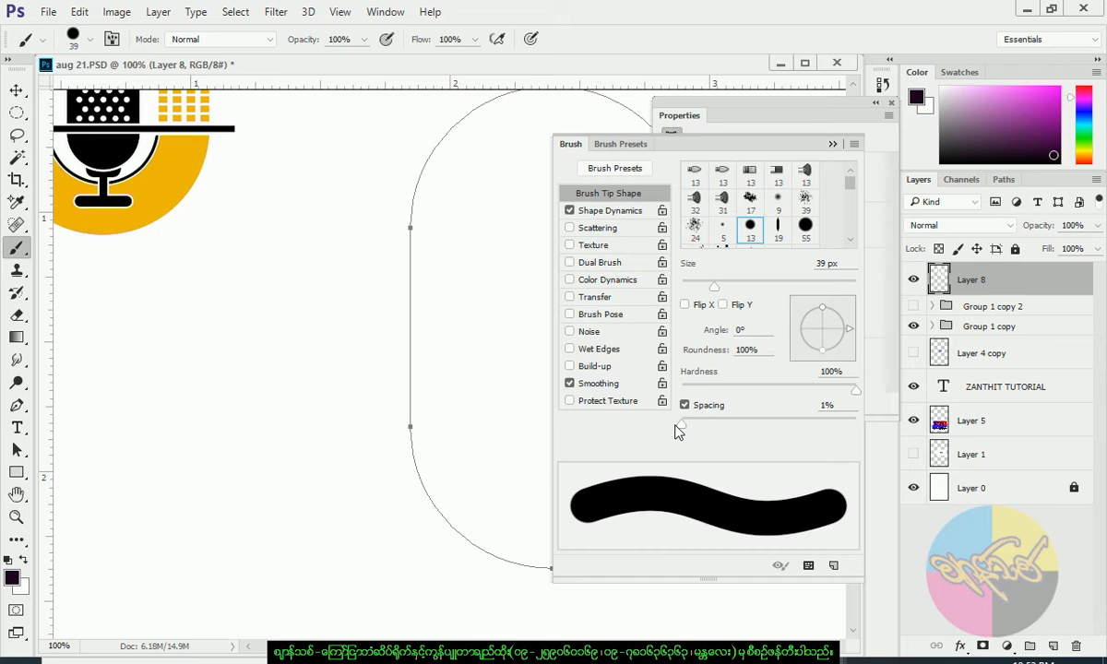
{"action": "left_click", "coordinate": [831, 145]}
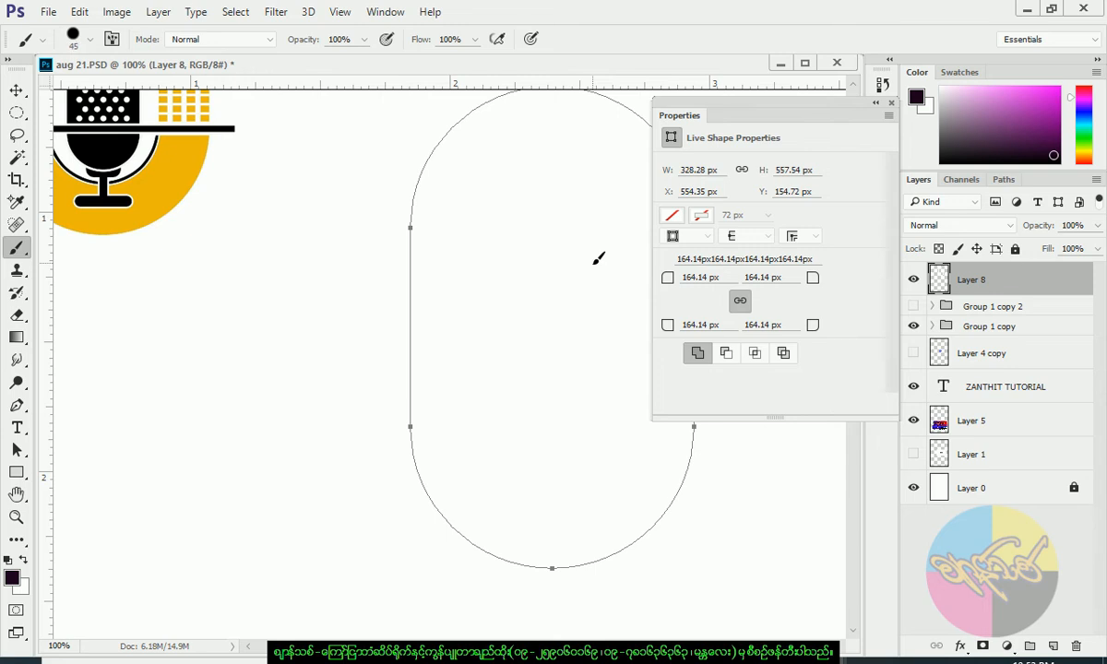
{"action": "key", "text": "Return"}
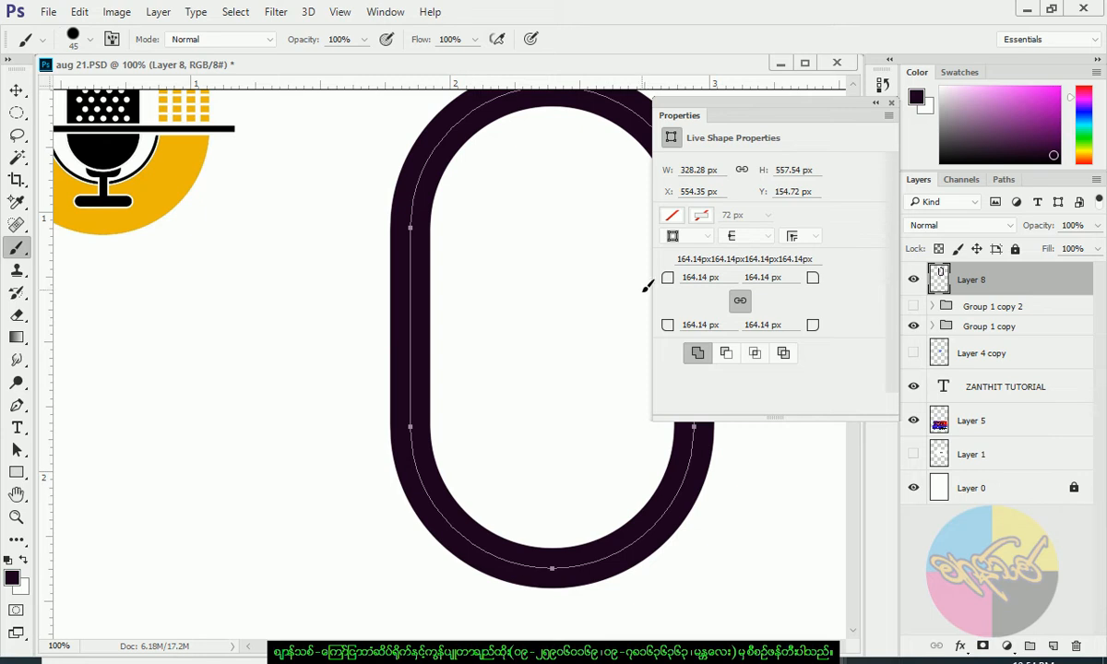
- Thicken the capsule outline by stroking its path with a 75 px brush and again with a 125 px brush
{"action": "key", "text": "ctrl+minus"}
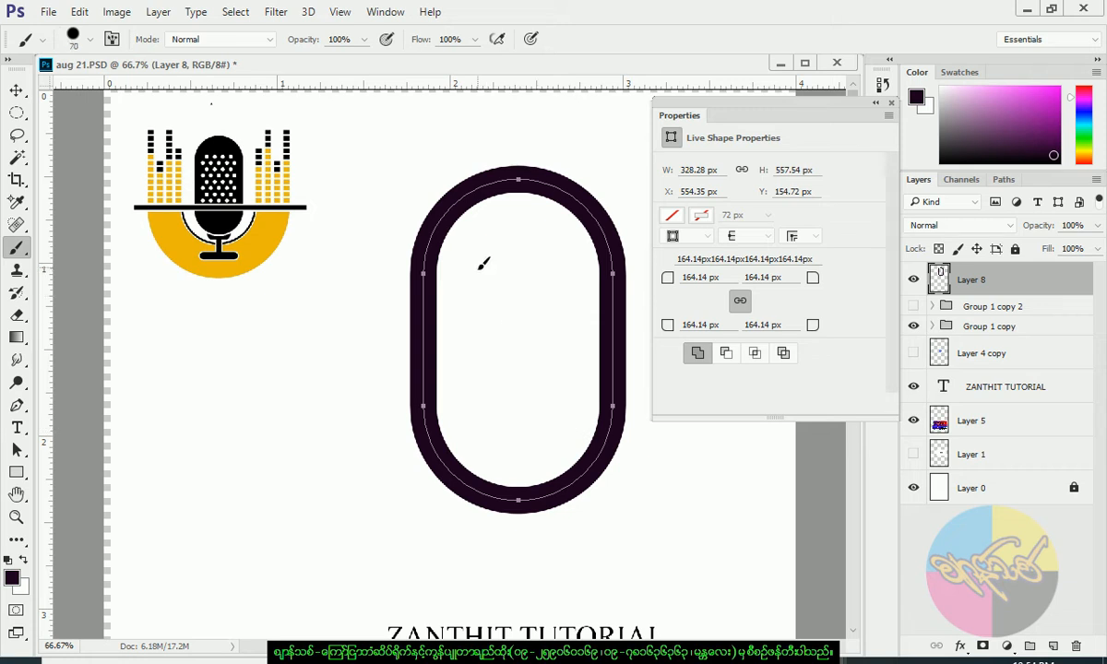
{"action": "right_click", "coordinate": [480, 265]}
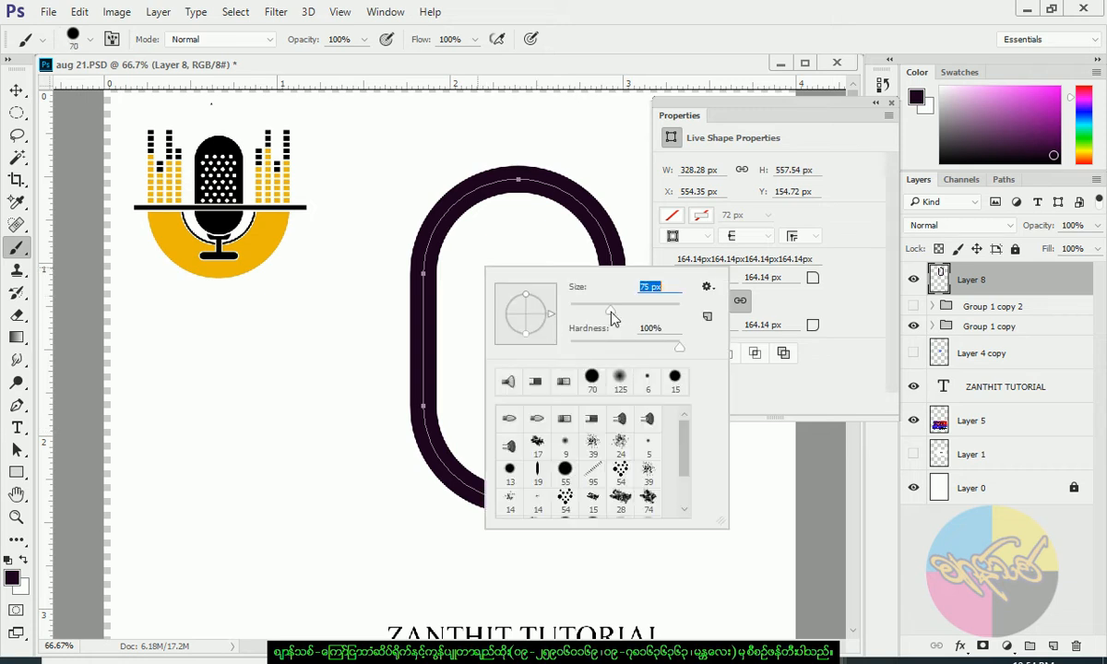
{"action": "left_click", "coordinate": [615, 33]}
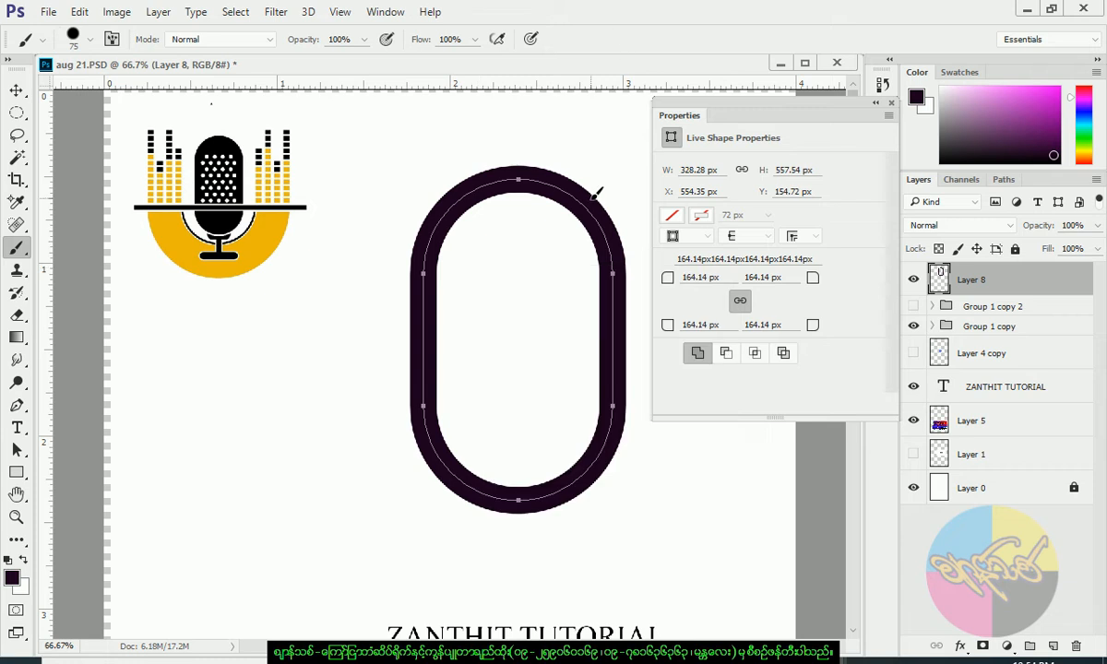
{"action": "key", "text": "Return"}
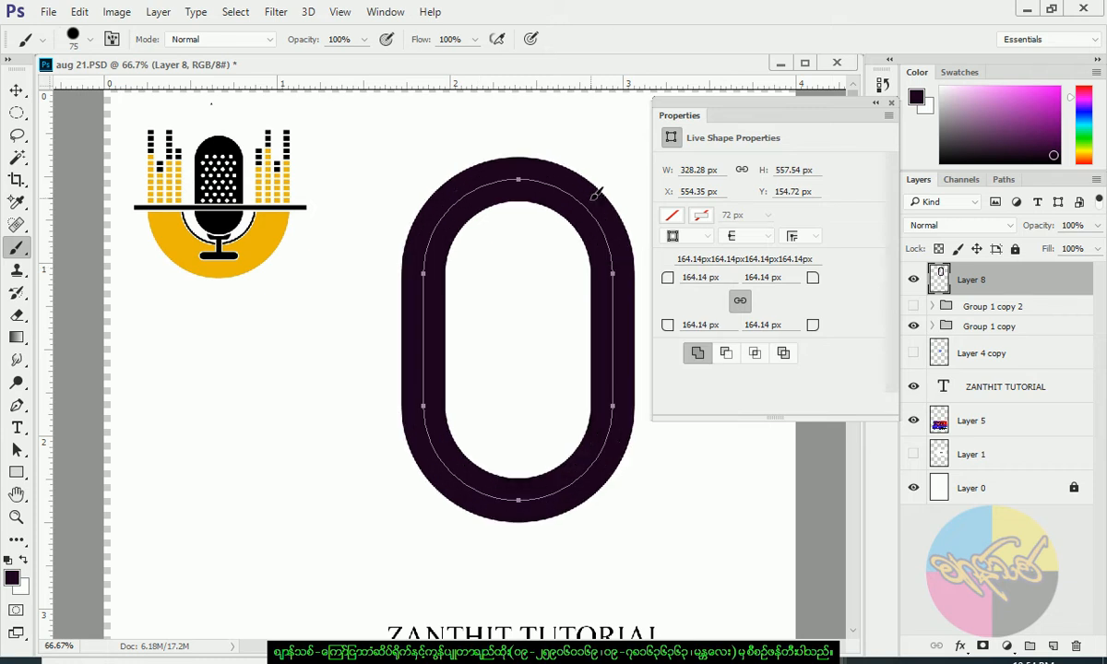
{"action": "key", "text": "bracketright"}
{"action": "key", "text": "bracketright"}
{"action": "key", "text": "bracketright"}
{"action": "key", "text": "bracketright"}
{"action": "key", "text": "Return"}
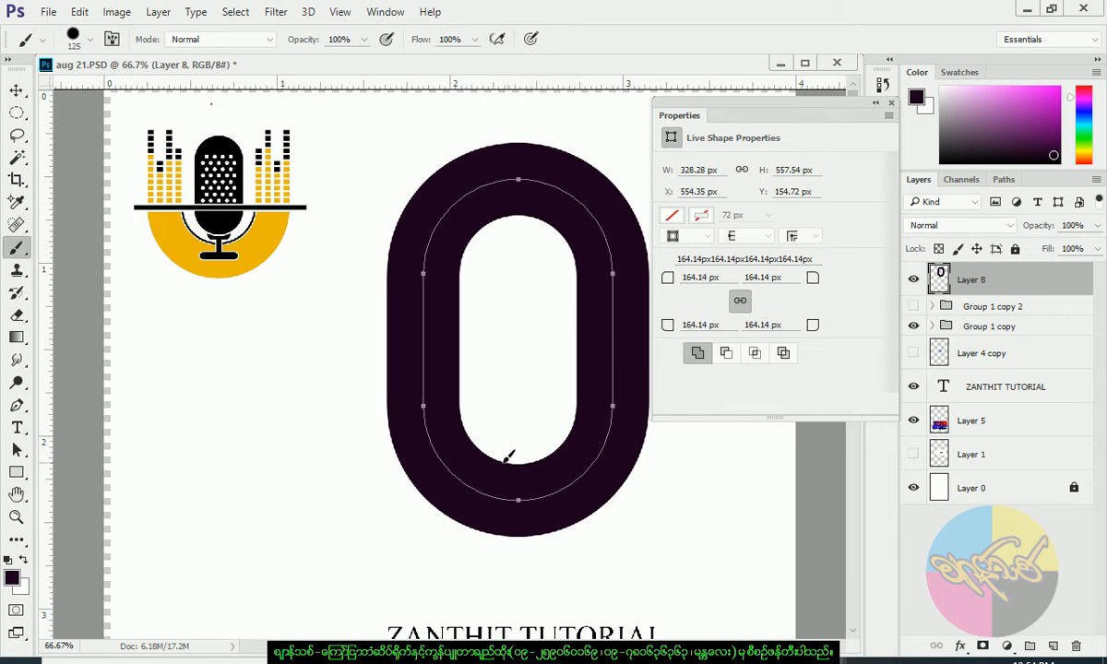
- Delete the capsule path, accepting its conversion to a regular path, and close the shape properties
{"action": "key", "text": "Delete"}
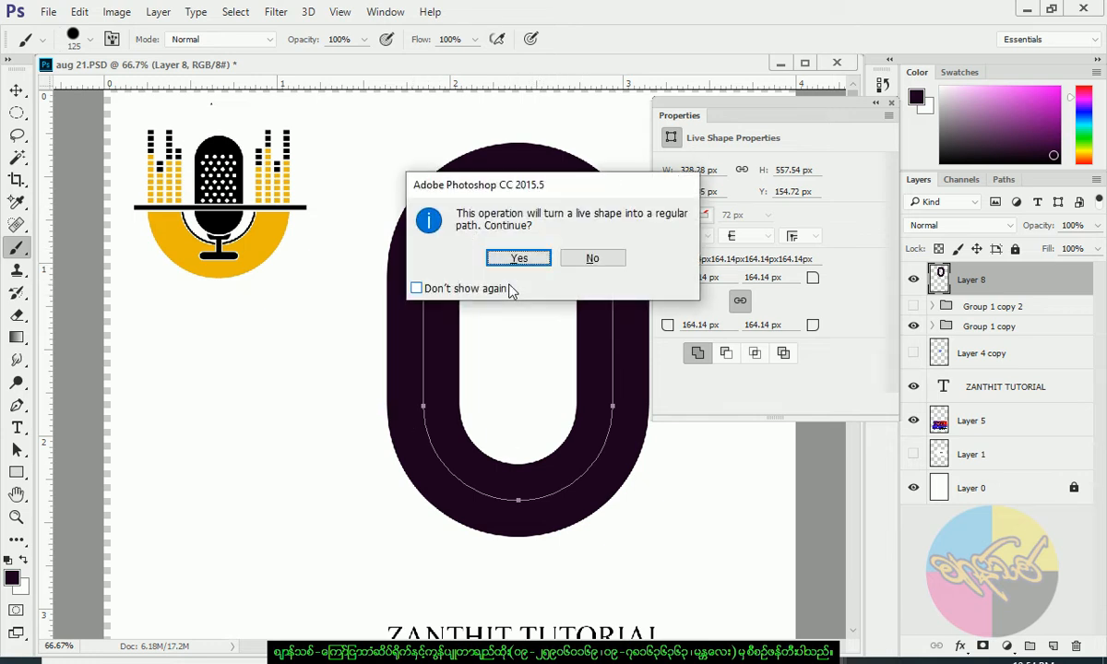
{"action": "left_click", "coordinate": [517, 258]}
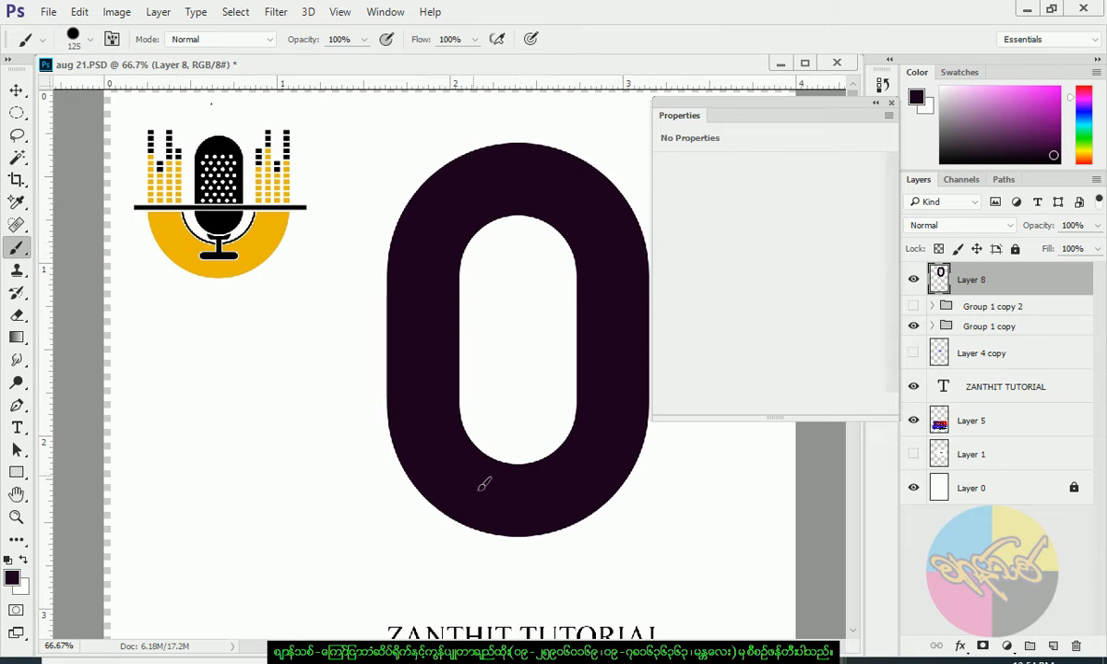
{"action": "left_click_drag", "start_coordinate": [710, 109], "coordinate": [733, 139]}
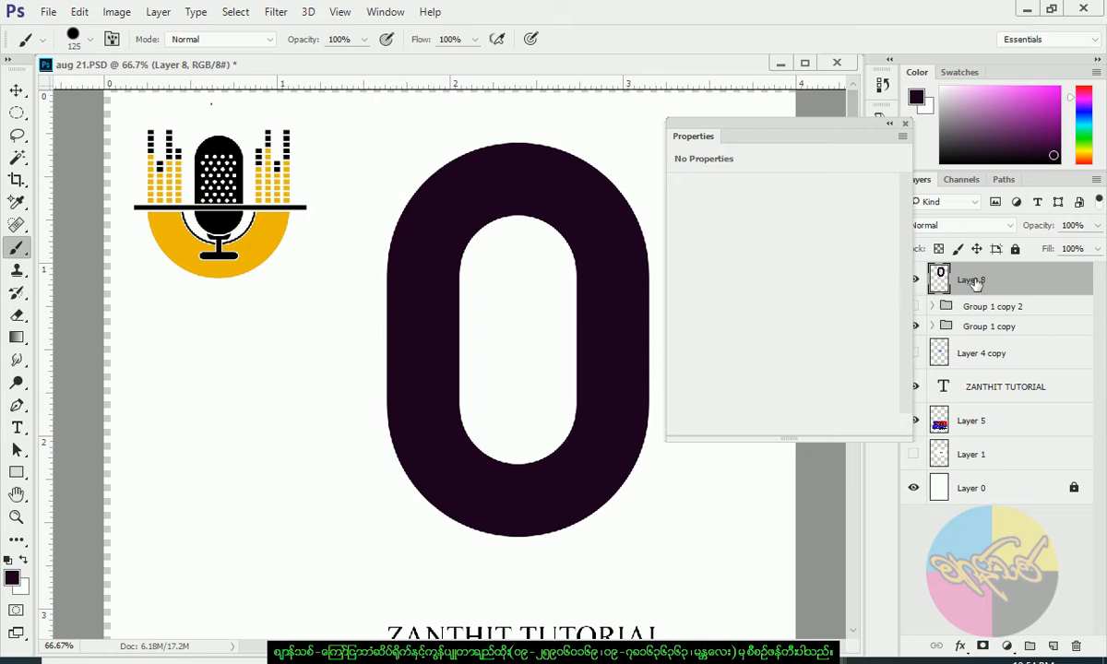
{"action": "left_click", "coordinate": [904, 124]}
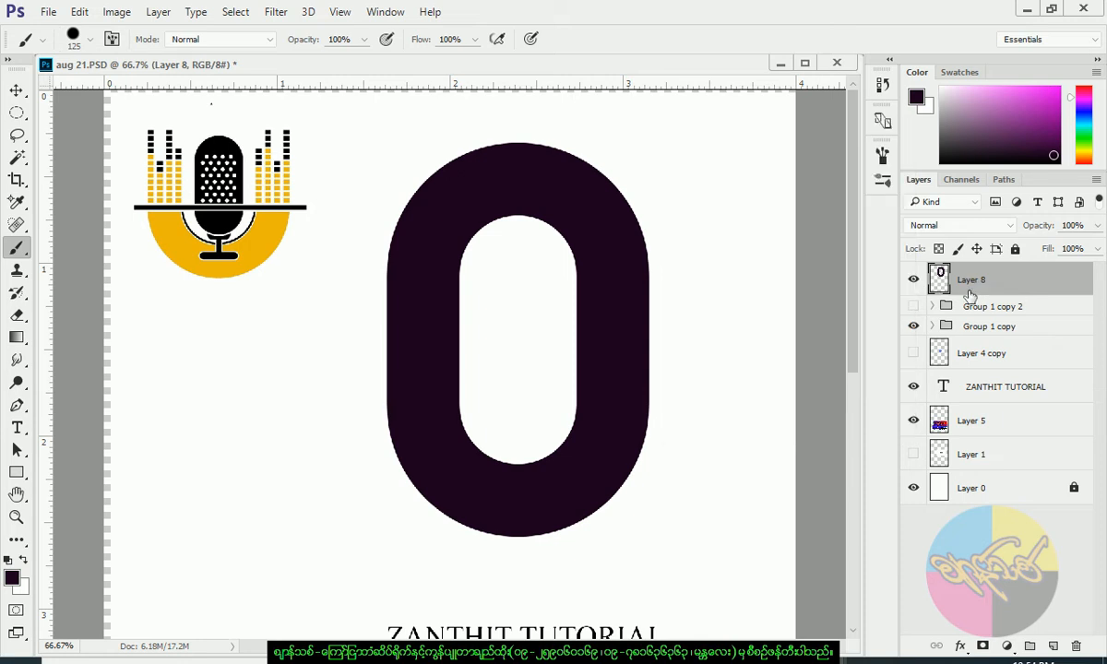
- Duplicate Layer 8 and fill the copy's capsule ring with the yellow sampled from the reference logo's semicircle, clearing the selection
{"action": "key", "text": "ctrl+j"}
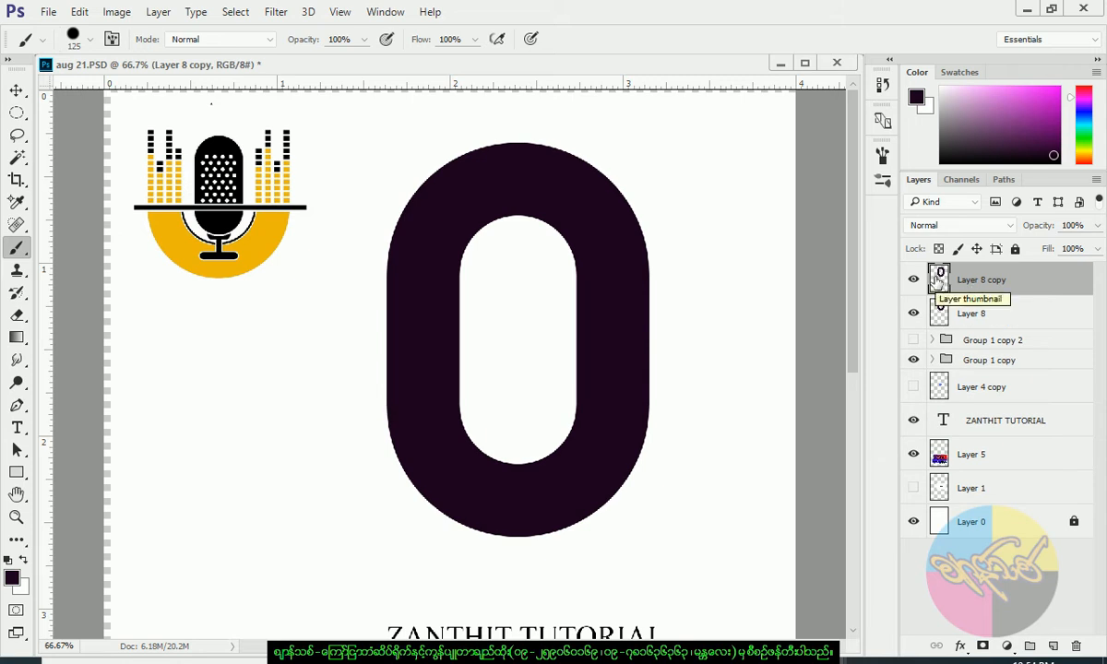
{"action": "left_click", "coordinate": [936, 279], "text": "ctrl"}
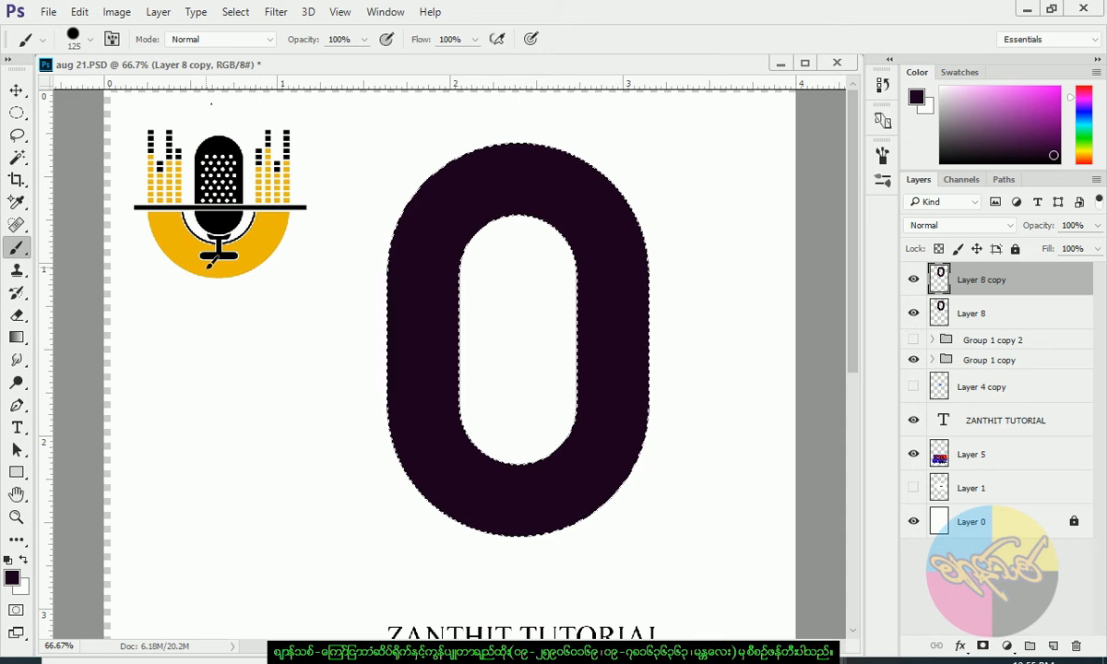
{"action": "left_click", "coordinate": [11, 579]}
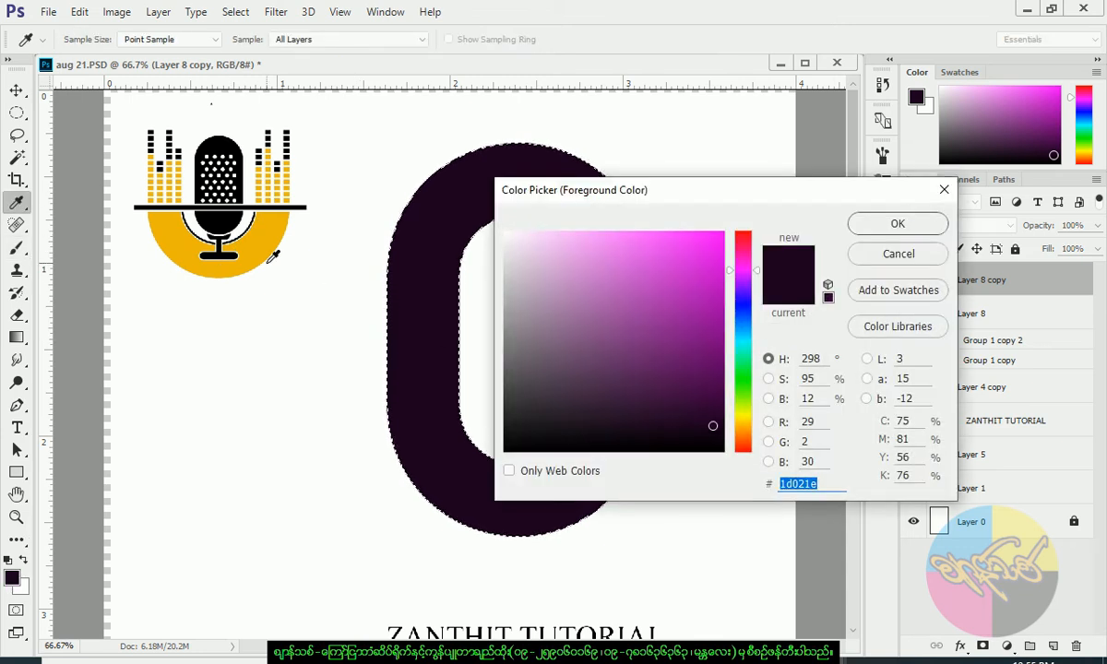
{"action": "left_click", "coordinate": [249, 229]}
{"action": "left_click", "coordinate": [897, 224]}
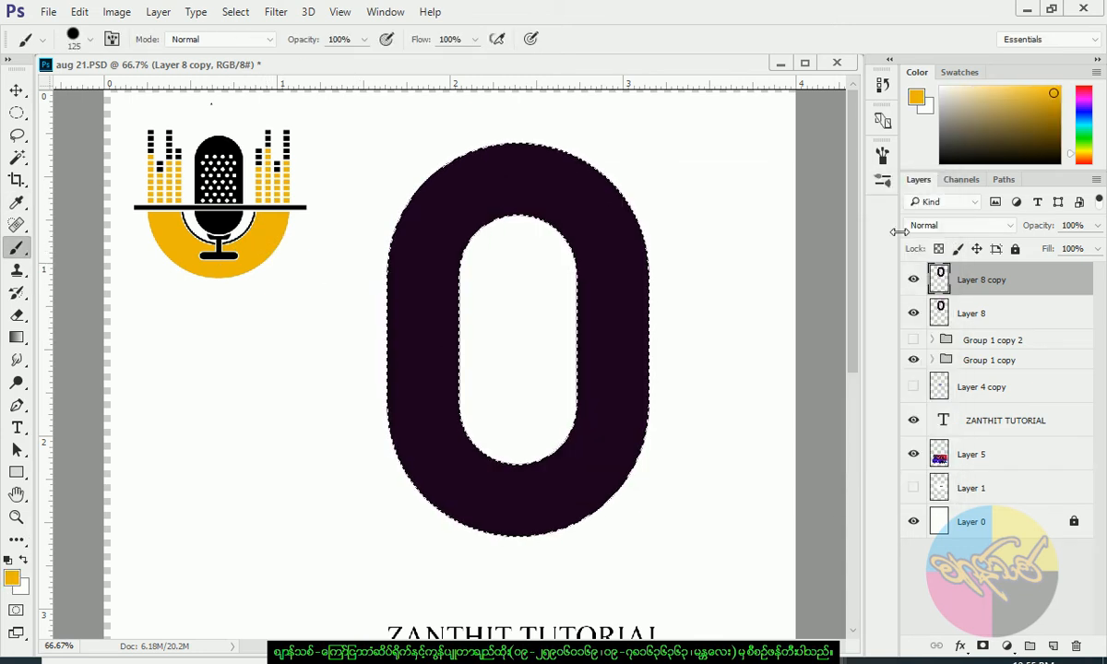
{"action": "key", "text": "alt+BackSpace"}
{"action": "key", "text": "ctrl+d"}
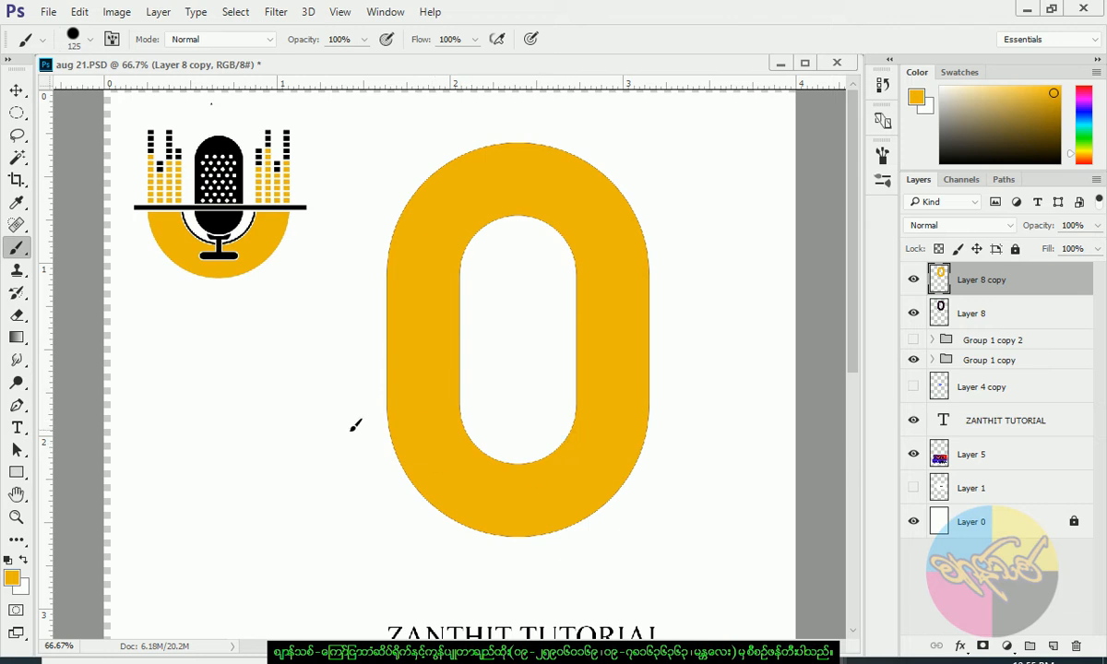
- Delete the upper part of the yellow ring on Layer 8 copy using a rectangular marquee, leaving only the lower curved end
{"action": "left_click_drag", "start_coordinate": [17, 112], "coordinate": [64, 118]}
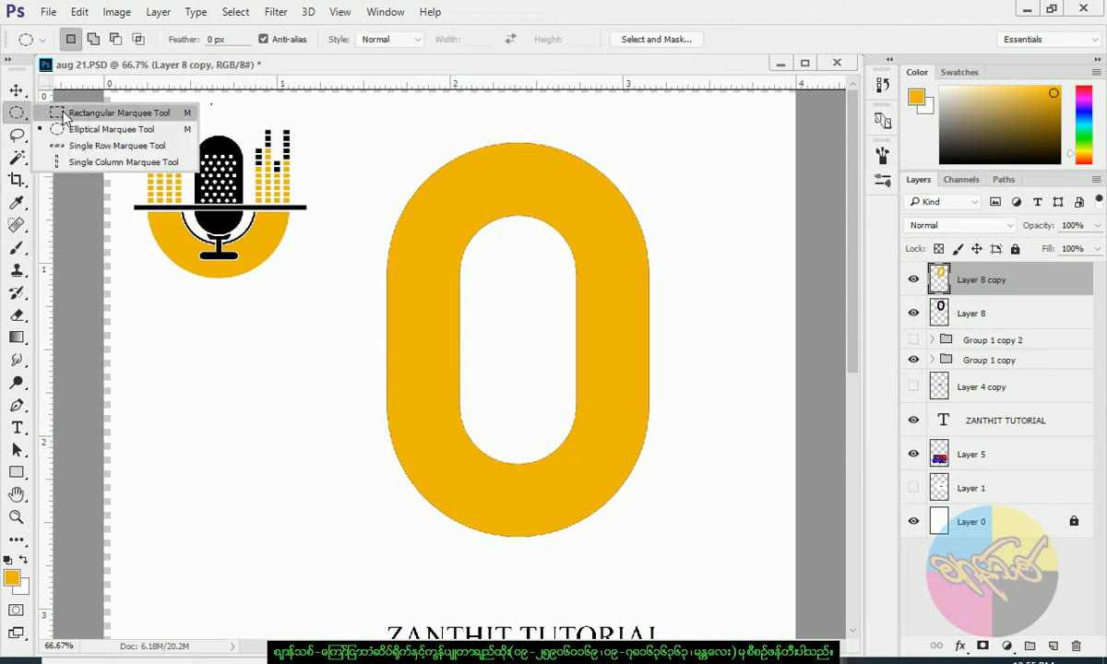
{"action": "left_click", "coordinate": [64, 118]}
{"action": "left_click_drag", "start_coordinate": [334, 118], "coordinate": [700, 420]}
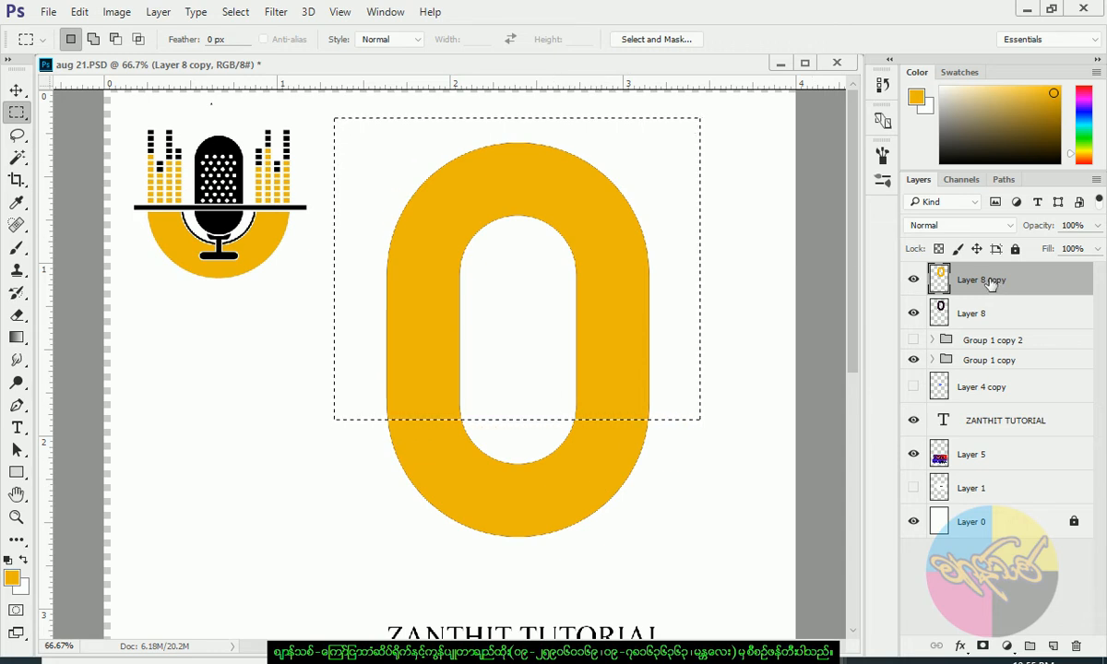
{"action": "key", "text": "Delete"}
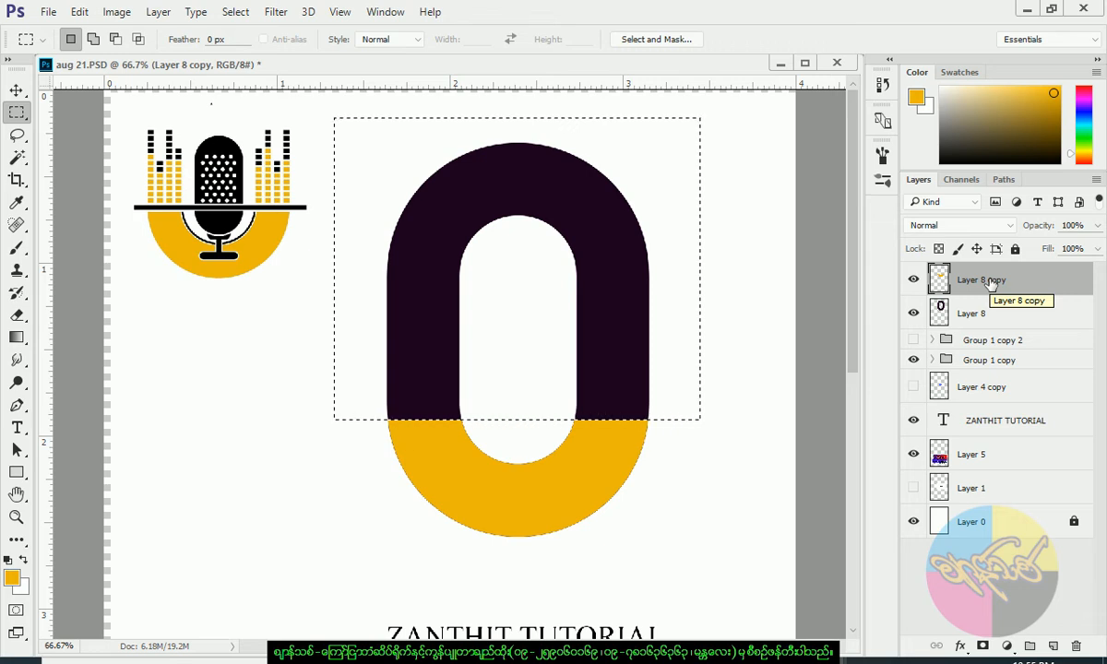
{"action": "key", "text": "ctrl+d"}
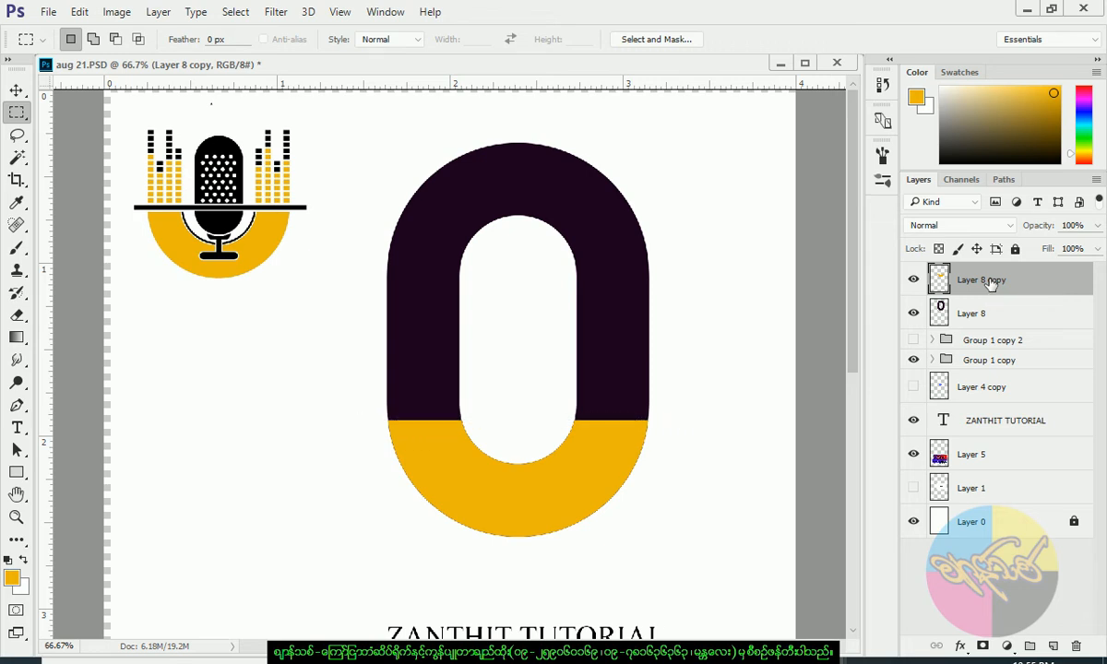
- Check Layer 8 by toggling its visibility and select the empty interior of its capsule with the Magic Wand
{"action": "left_click", "coordinate": [964, 312]}
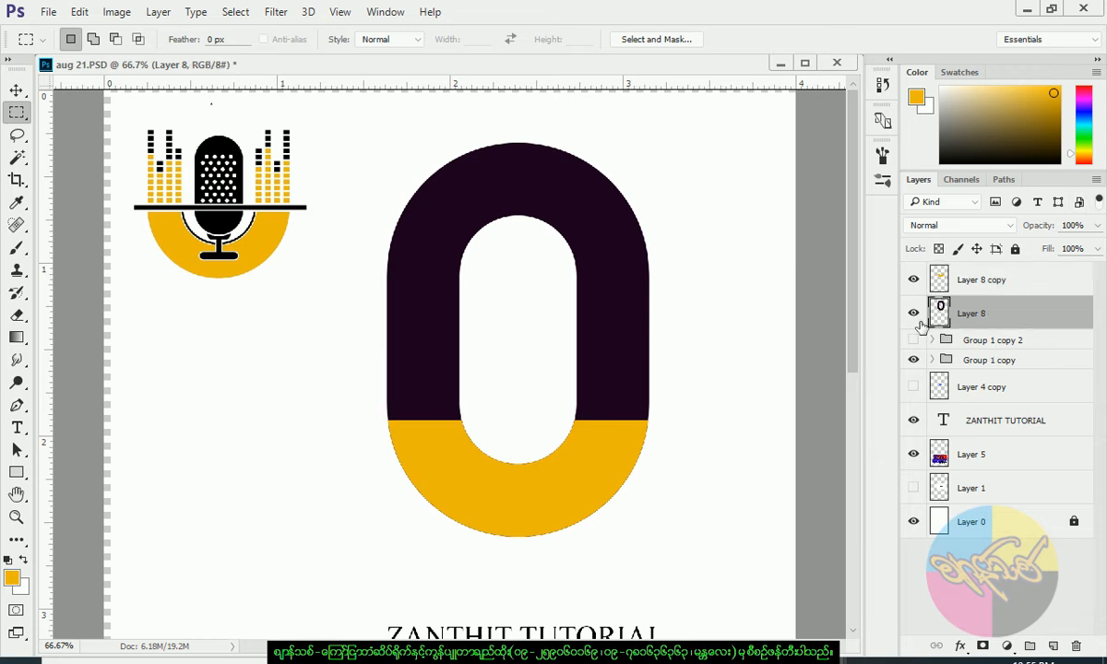
{"action": "left_click", "coordinate": [915, 314]}
{"action": "left_click", "coordinate": [914, 313]}
{"action": "left_click_drag", "start_coordinate": [1052, 231], "coordinate": [1101, 225]}
{"action": "left_click", "coordinate": [725, 378]}
{"action": "left_click", "coordinate": [914, 315]}
{"action": "left_click", "coordinate": [914, 314]}
{"action": "left_click", "coordinate": [21, 160]}
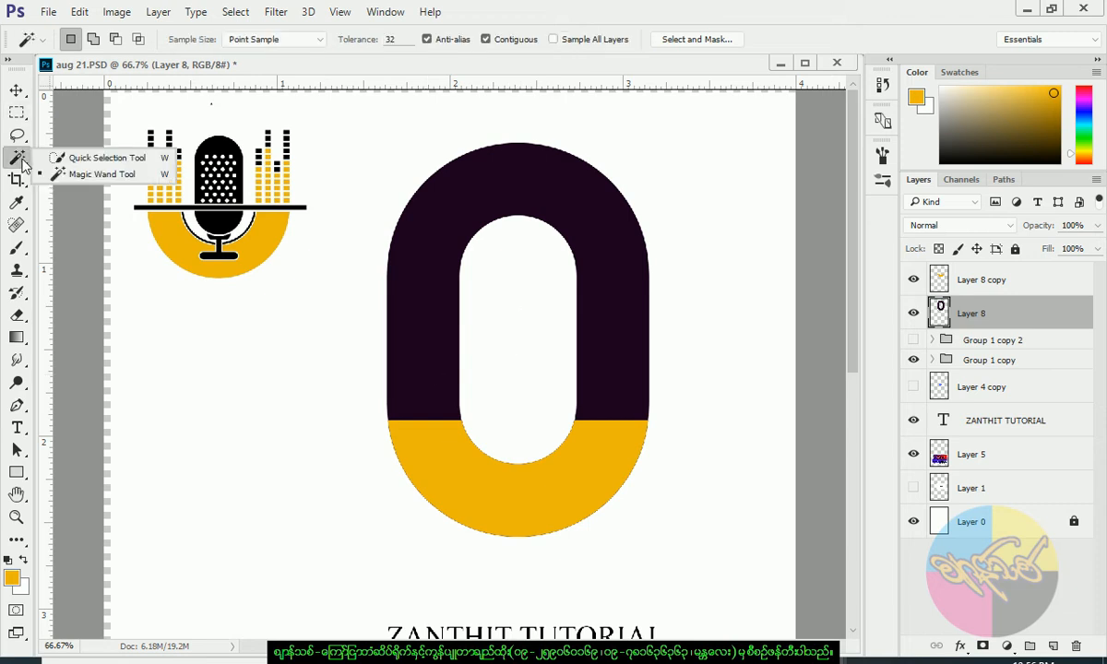
{"action": "left_click", "coordinate": [82, 175]}
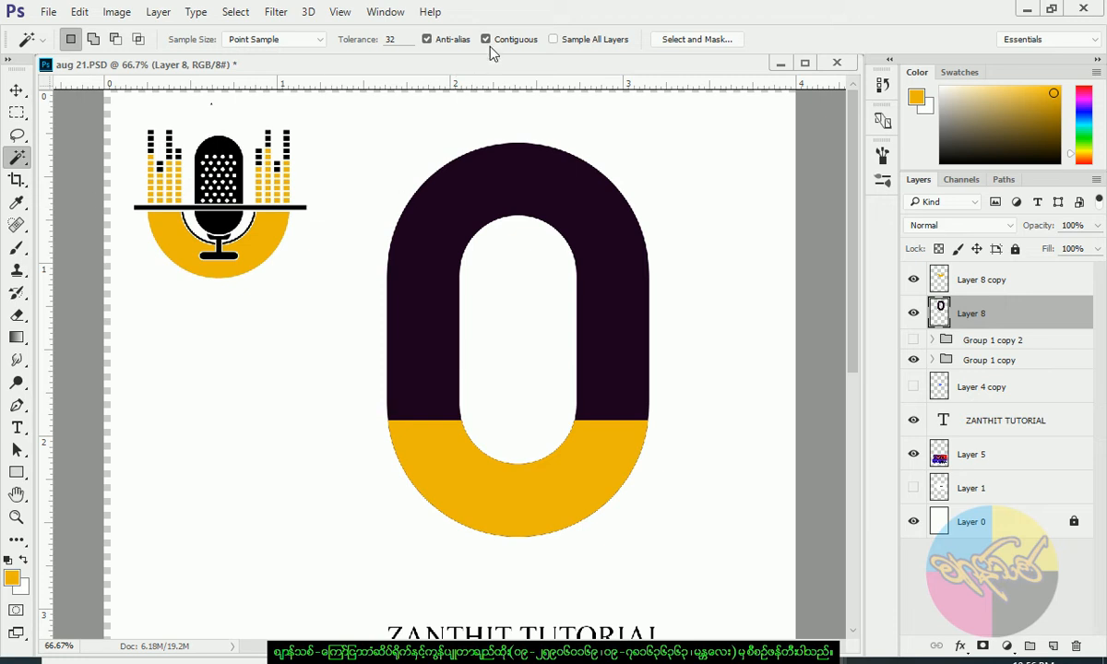
{"action": "left_click", "coordinate": [503, 295]}
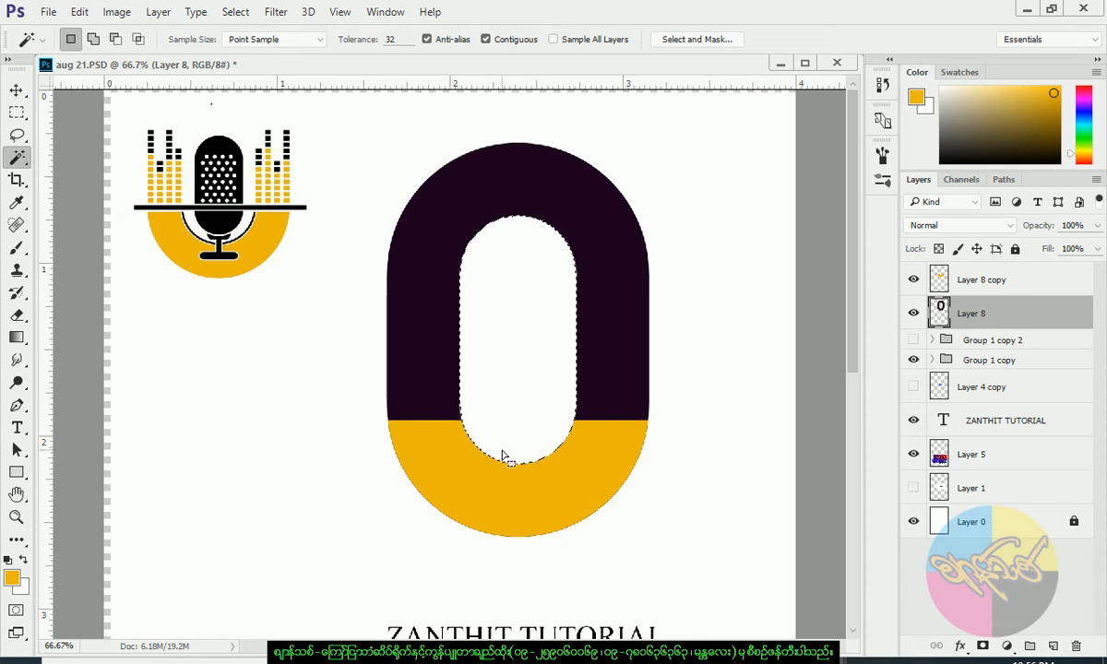
- Contract the selection of the capsule's interior by 10 pixels
{"action": "key", "text": "ctrl+plus"}
{"action": "left_click_drag", "start_coordinate": [566, 476], "coordinate": [539, 288]}
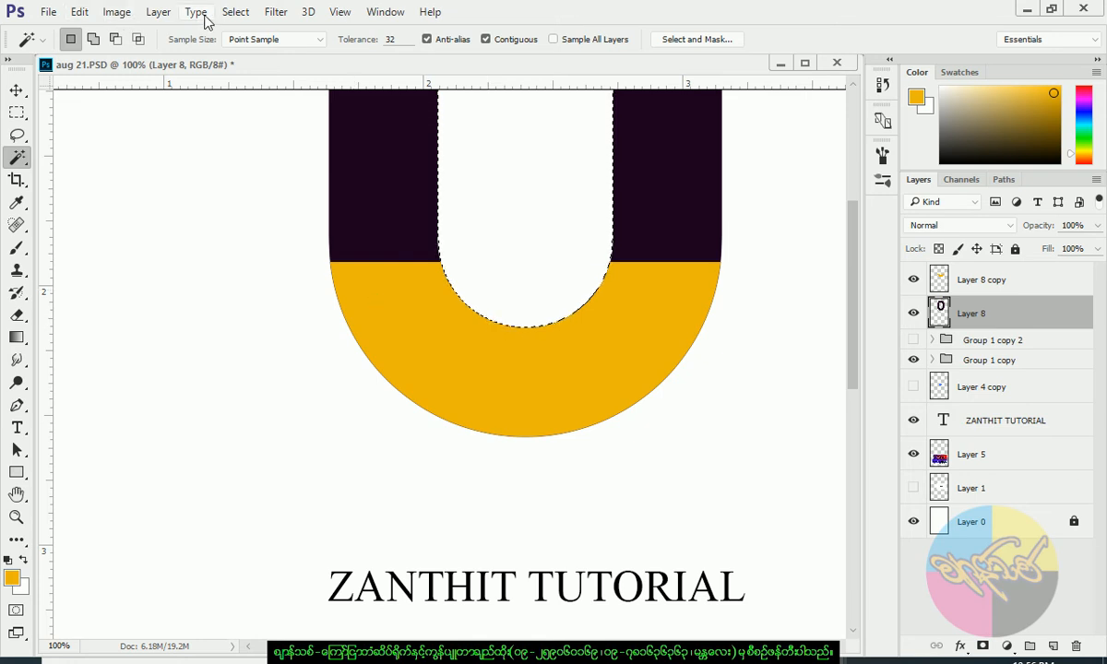
{"action": "left_click", "coordinate": [237, 12]}
{"action": "mouse_move", "coordinate": [292, 236]}
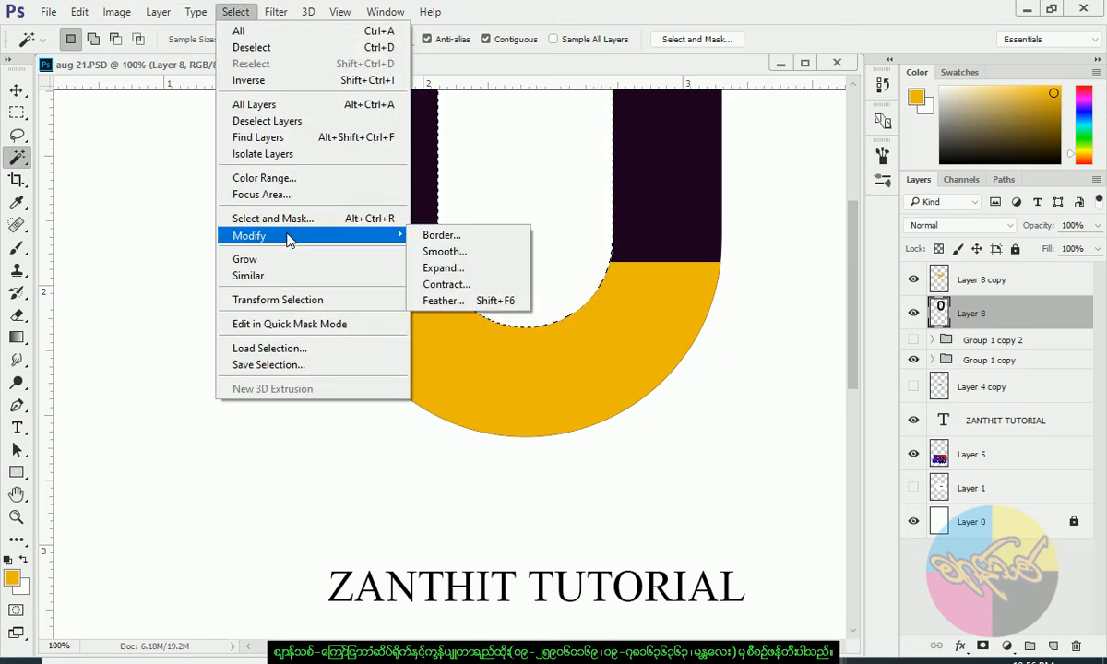
{"action": "left_click", "coordinate": [440, 287]}
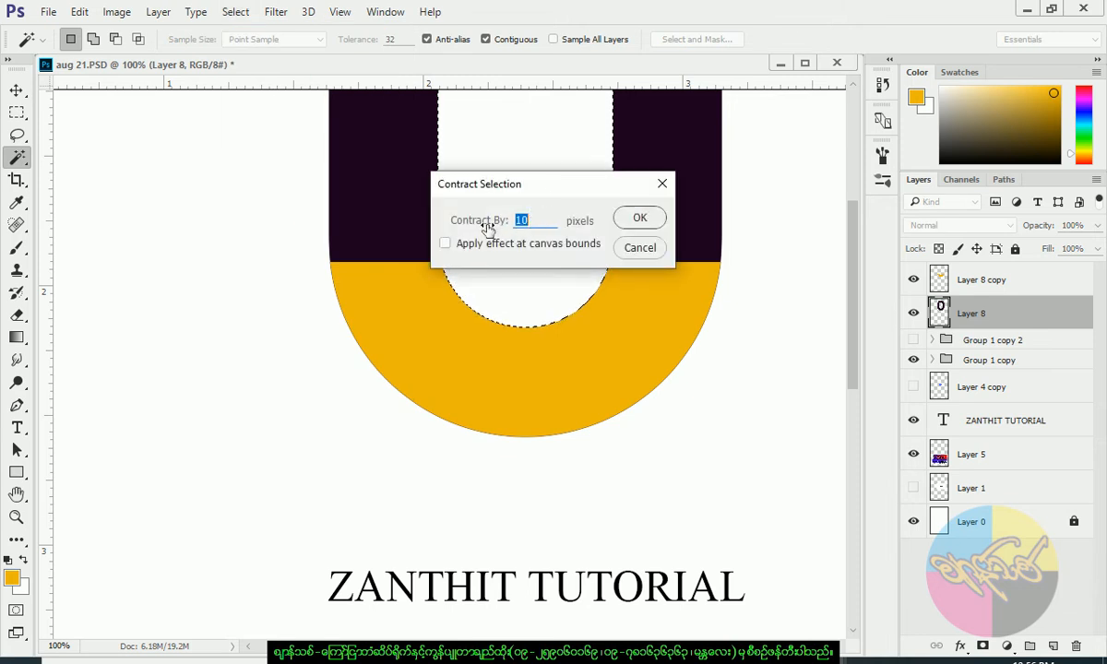
{"action": "left_click", "coordinate": [643, 221]}
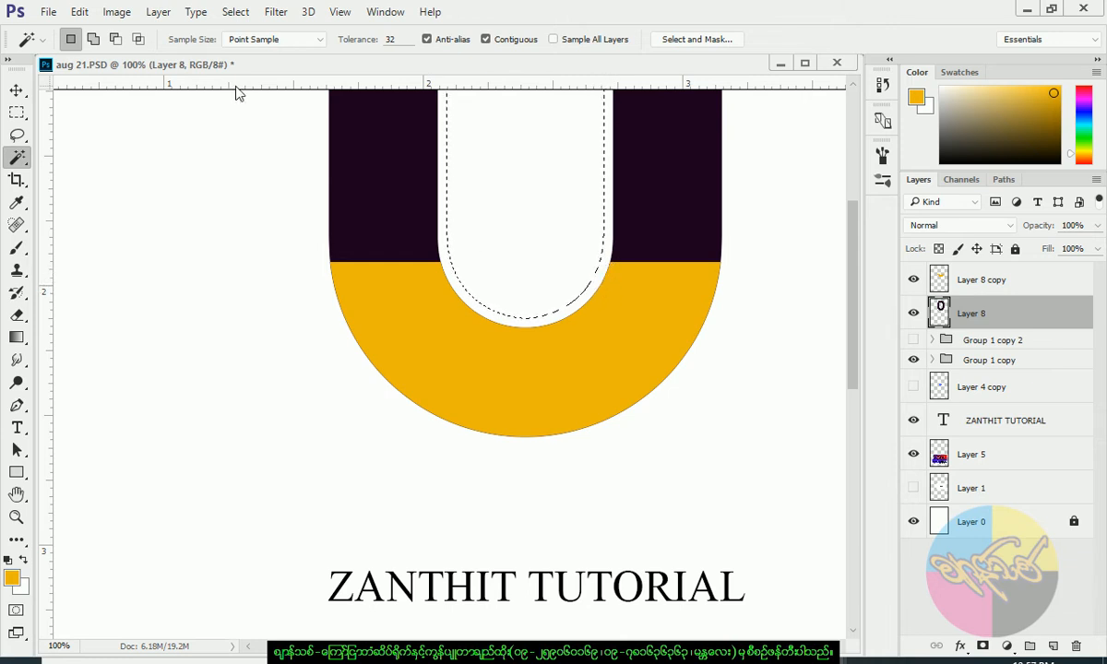
- Try a 10 px inside stroke in black (020202) around the contracted selection on Layer 8 and undo it
{"action": "left_click", "coordinate": [79, 12]}
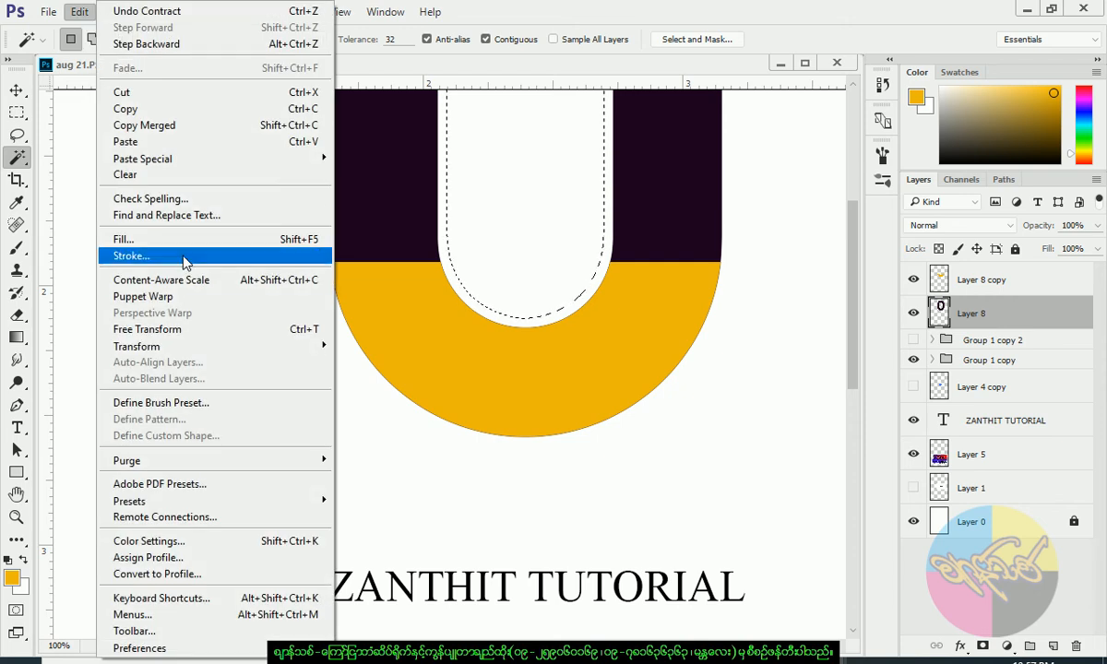
{"action": "left_click", "coordinate": [148, 256]}
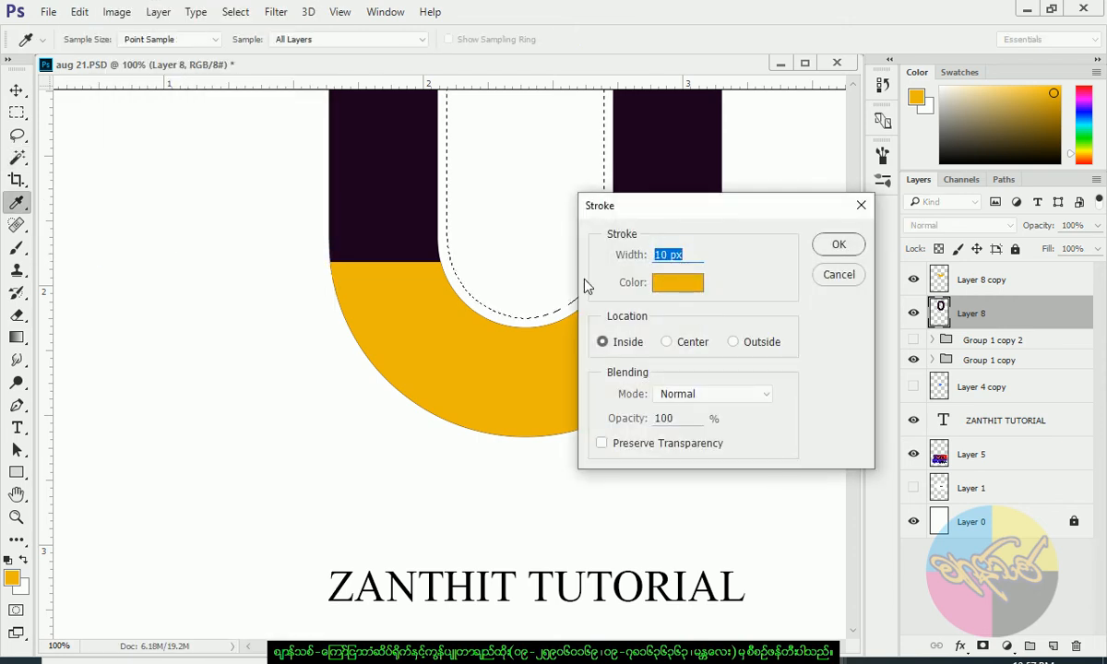
{"action": "left_click", "coordinate": [677, 282]}
{"action": "left_click", "coordinate": [506, 450]}
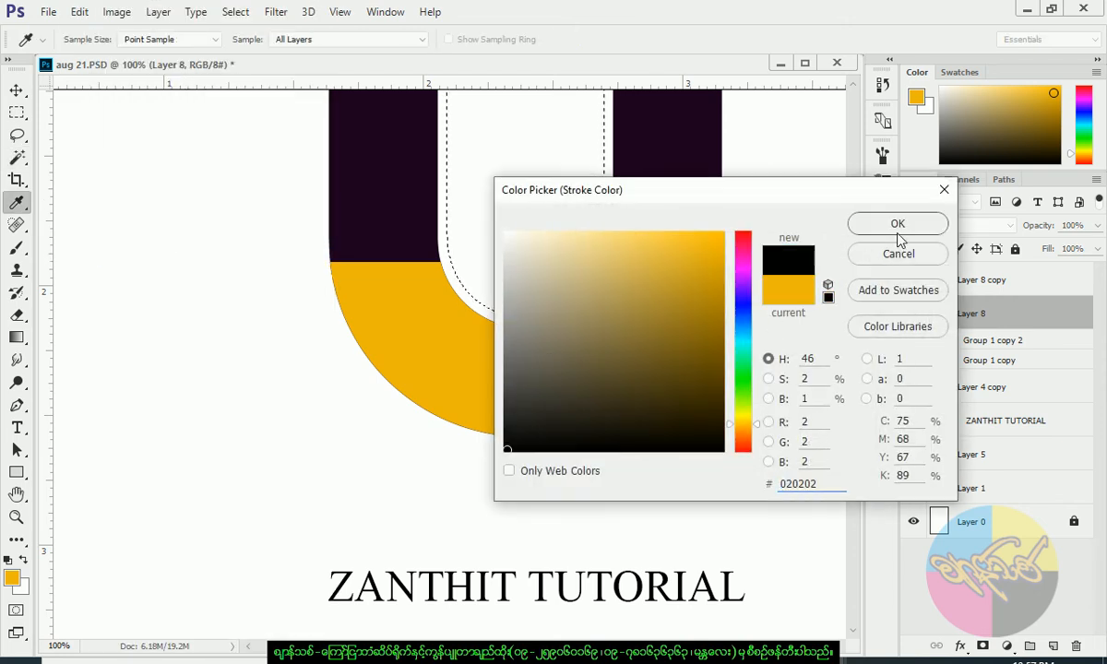
{"action": "left_click", "coordinate": [891, 224]}
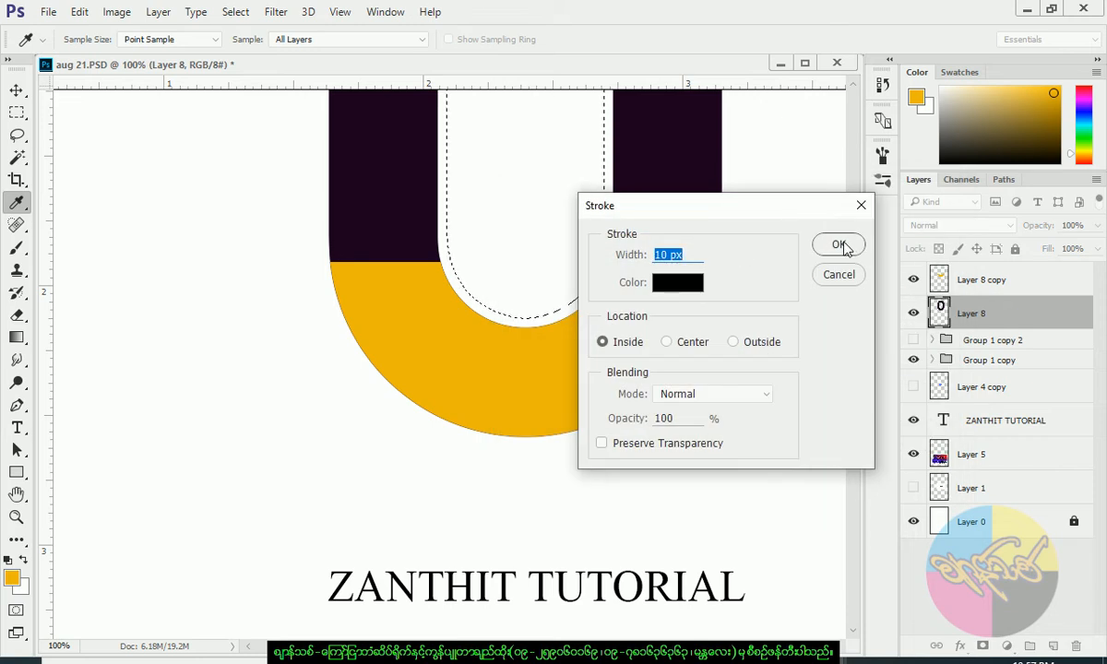
{"action": "left_click", "coordinate": [841, 244]}
{"action": "key", "text": "w"}
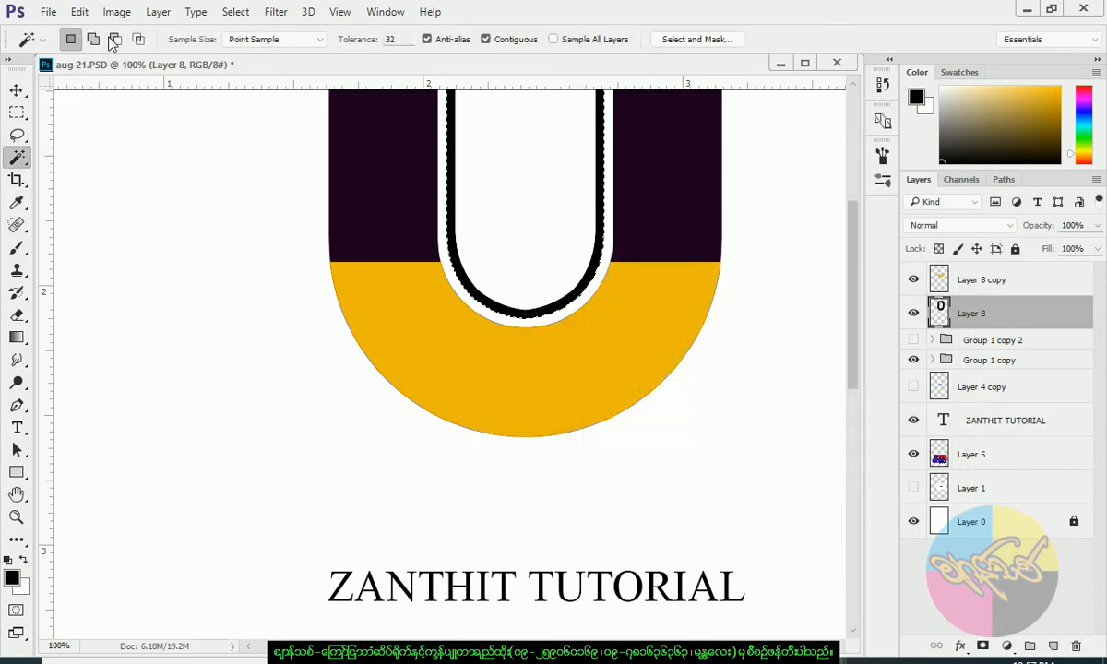
{"action": "key", "text": "ctrl+z"}
- Stroke the contracted selection on Layer 8 with a 5 px black line and deselect
{"action": "left_click", "coordinate": [77, 13]}
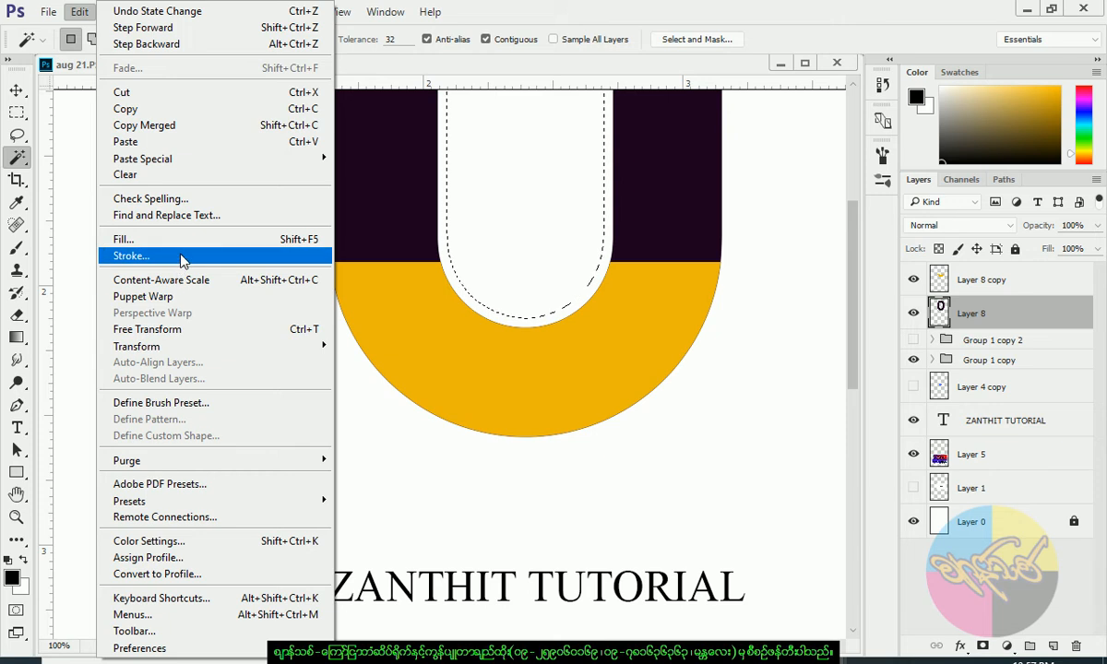
{"action": "left_click", "coordinate": [171, 256]}
{"action": "type", "text": "5"}
{"action": "key", "text": "Return"}
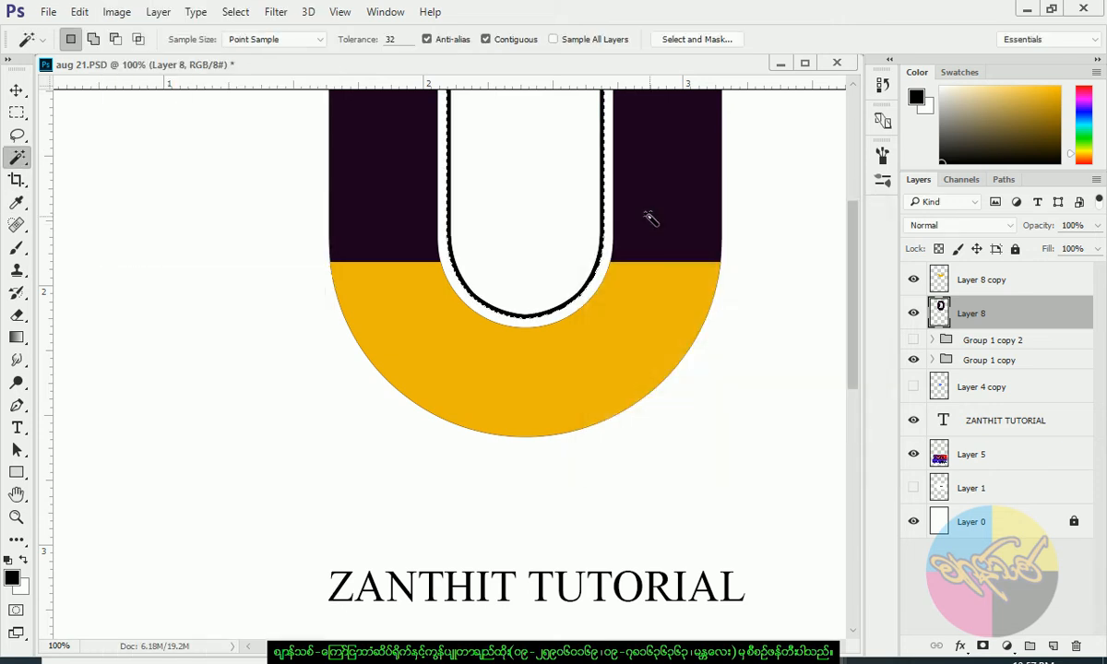
{"action": "key", "text": "ctrl+d"}
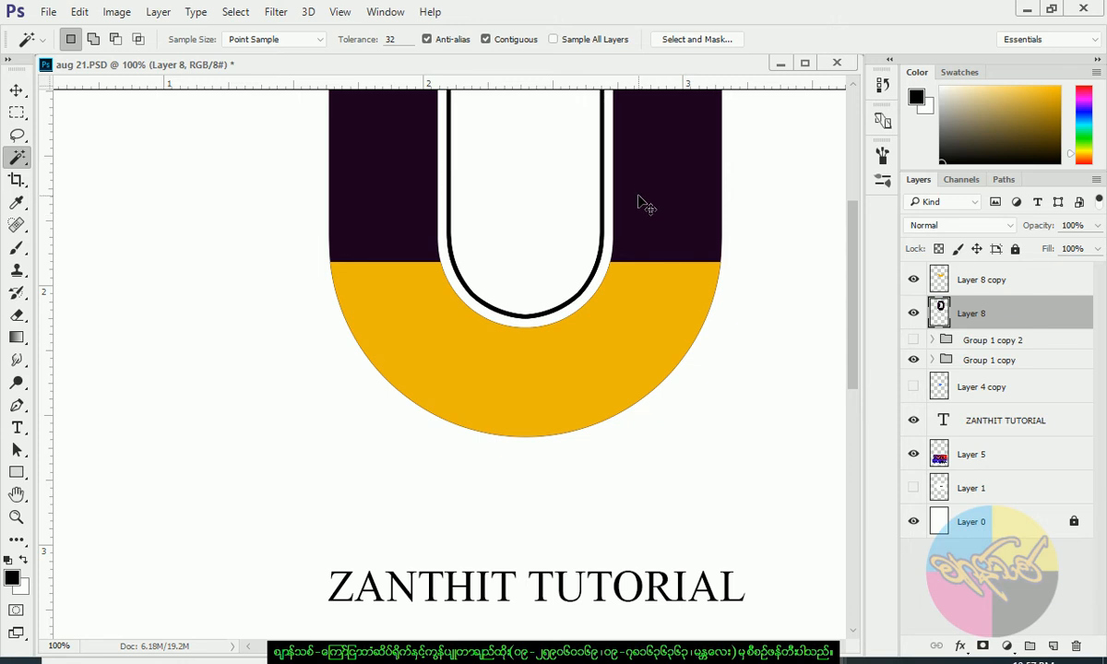
- Marquee the dark upper part of the capsule, and undo back to the contracted inner selection before the 5 px stroke
{"action": "key", "text": "ctrl+minus"}
{"action": "left_click_drag", "start_coordinate": [542, 353], "coordinate": [546, 388]}
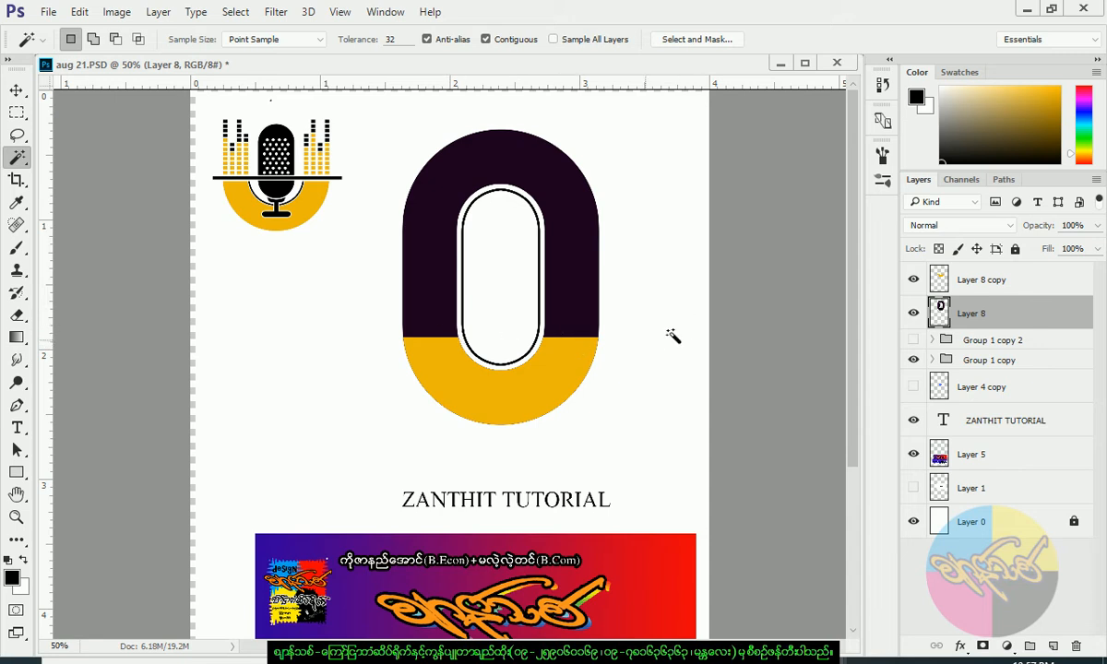
{"action": "left_click", "coordinate": [16, 112]}
{"action": "left_click_drag", "start_coordinate": [354, 118], "coordinate": [659, 339]}
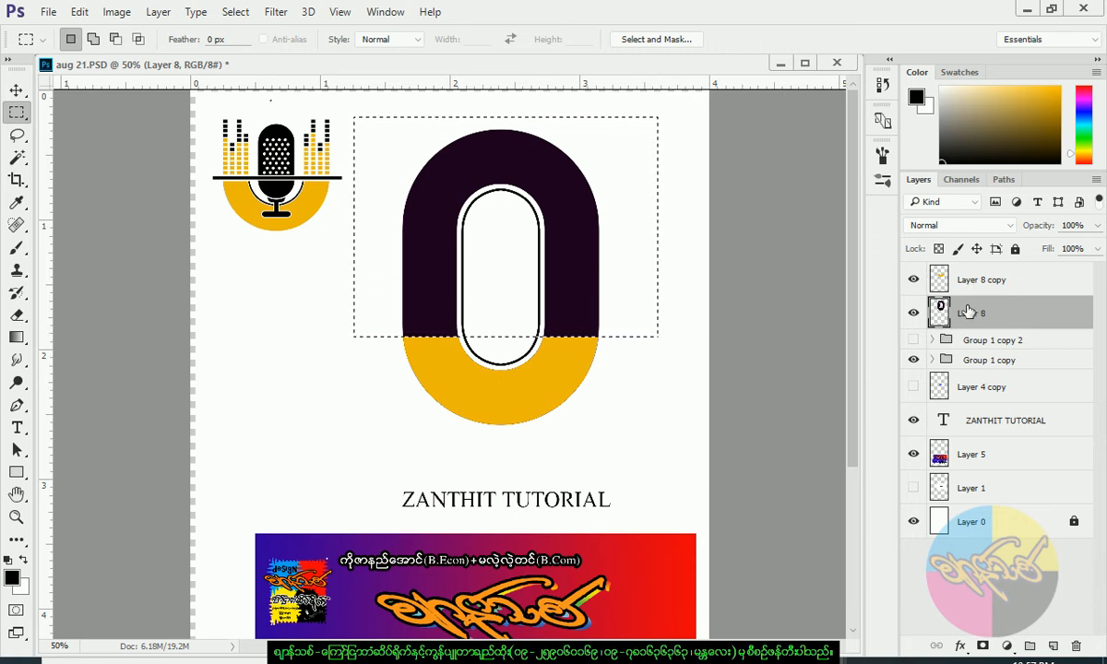
{"action": "key", "text": "ctrl+alt+z"}
{"action": "key", "text": "ctrl+alt+z"}
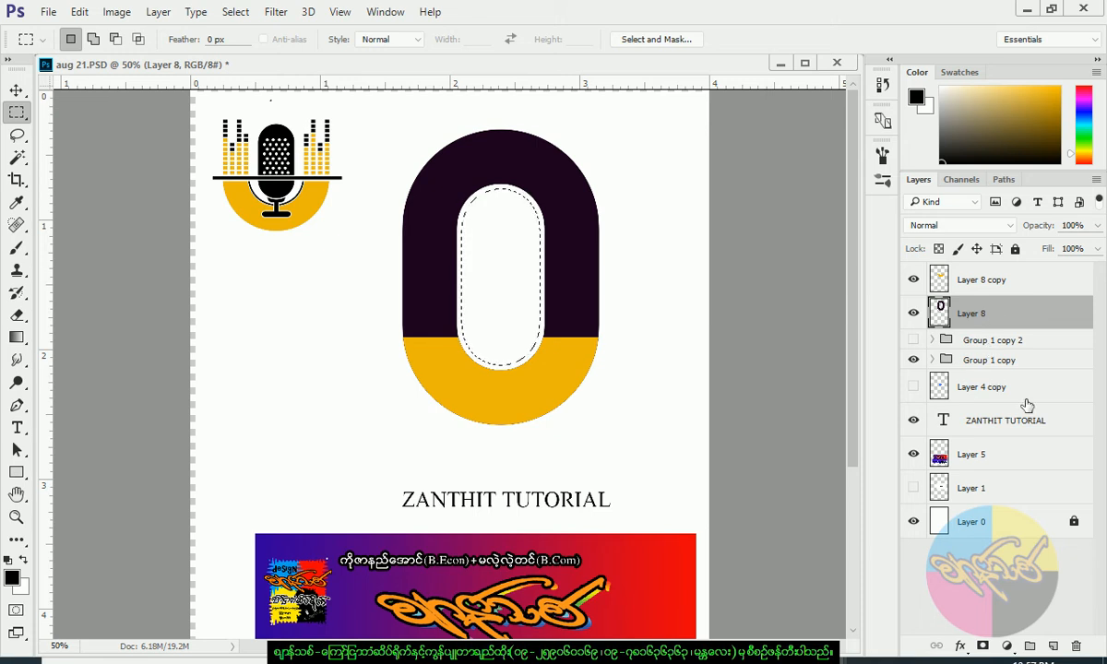
- Stroke the contracted selection on a new layer with a 5 px black line placed inside, and deselect
{"action": "key", "text": "ctrl+shift+alt+n"}
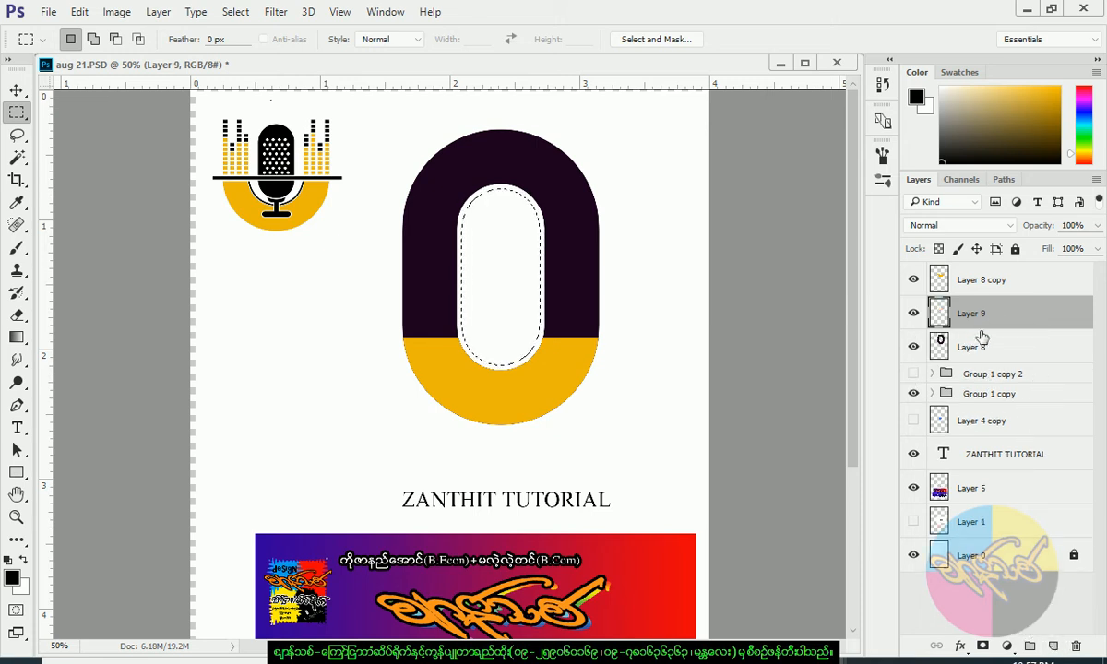
{"action": "left_click", "coordinate": [77, 12]}
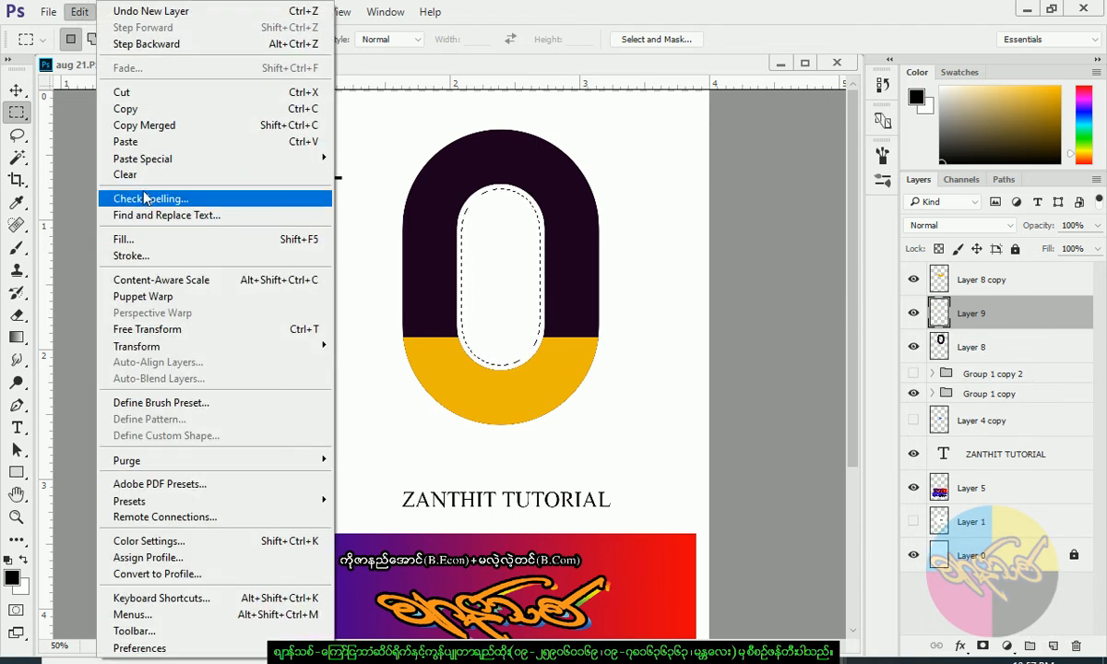
{"action": "left_click", "coordinate": [149, 255]}
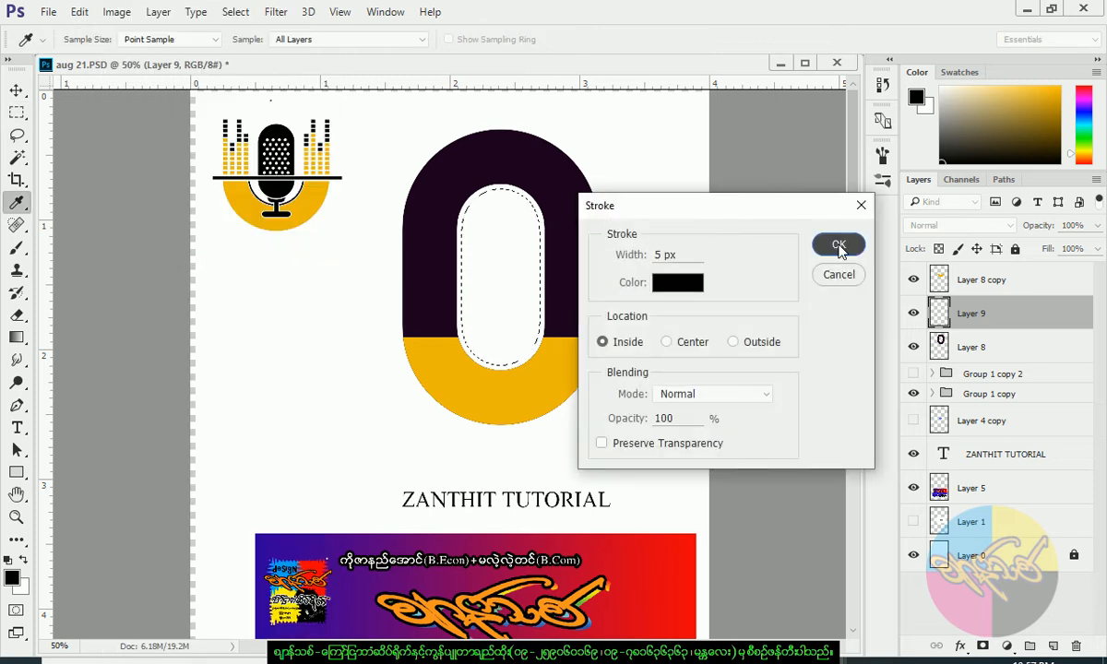
{"action": "left_click", "coordinate": [839, 246]}
{"action": "key", "text": "m"}
{"action": "key", "text": "ctrl+d"}
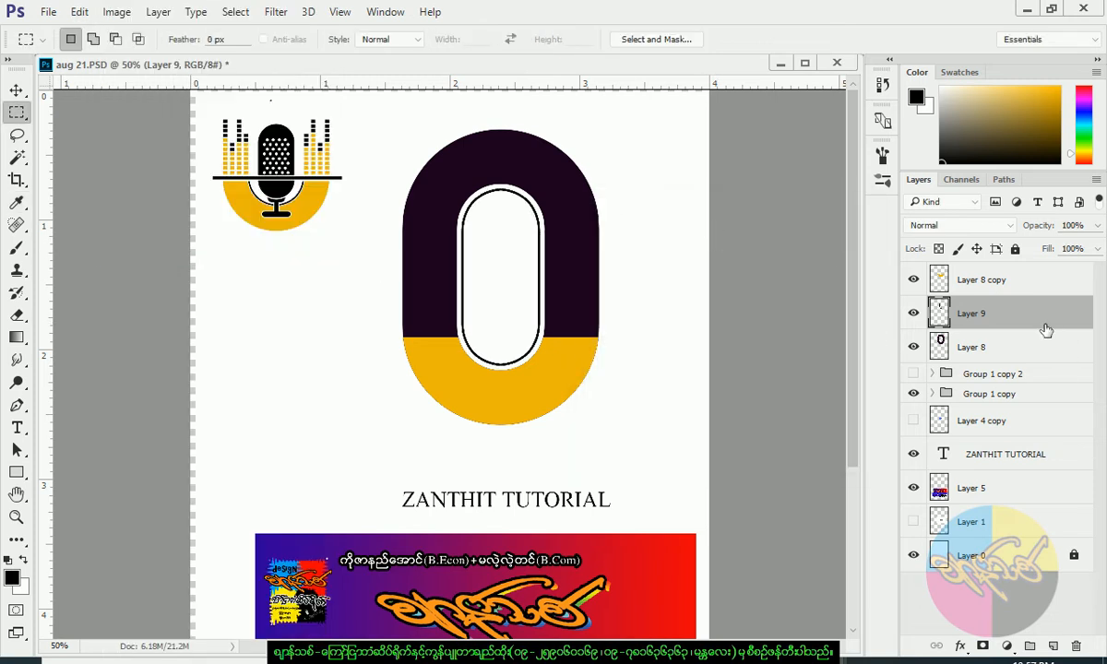
- Delete the part of the inner outline on Layer 9 that lies above the yellow half, and deselect
{"action": "left_click_drag", "start_coordinate": [364, 123], "coordinate": [656, 338]}
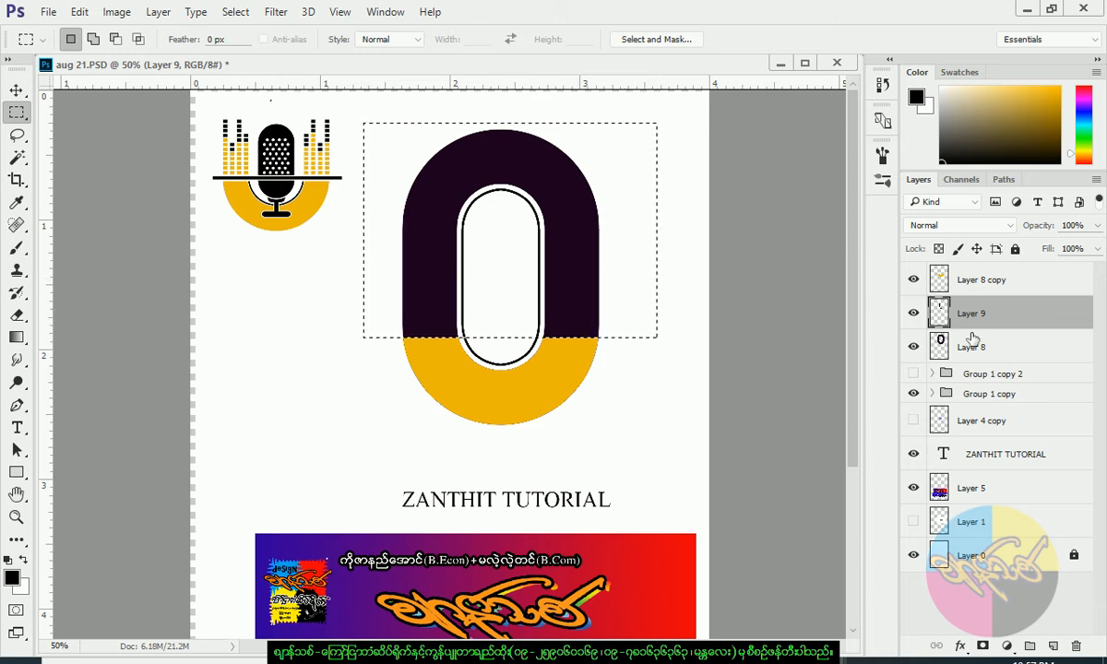
{"action": "key", "text": "Delete"}
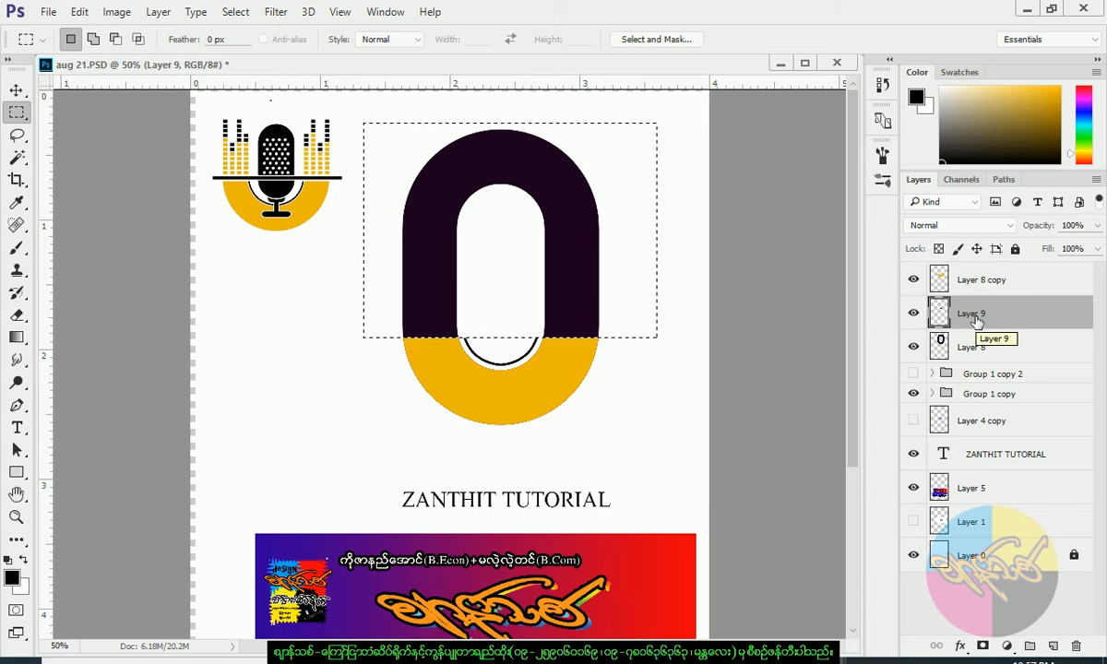
{"action": "key", "text": "ctrl+d"}
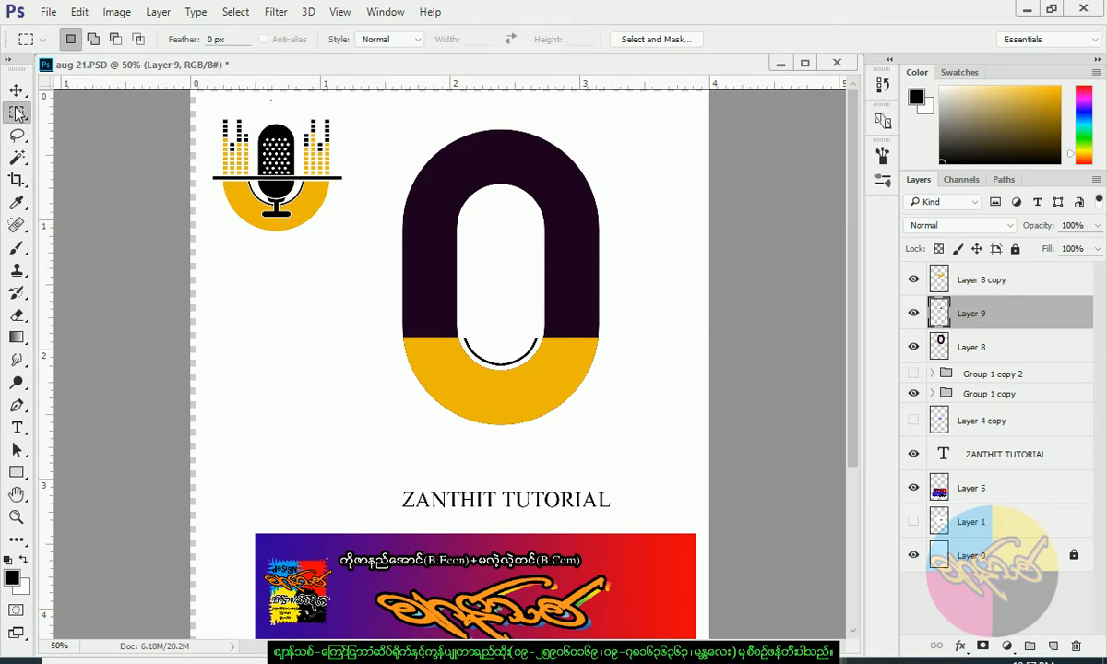
- Fill a thin horizontal bar with black on a new layer, slightly wider than the capsule, where the dark and yellow parts meet
{"action": "left_click_drag", "start_coordinate": [580, 328], "coordinate": [608, 333]}
{"action": "key", "text": "ctrl+shift+alt+n"}
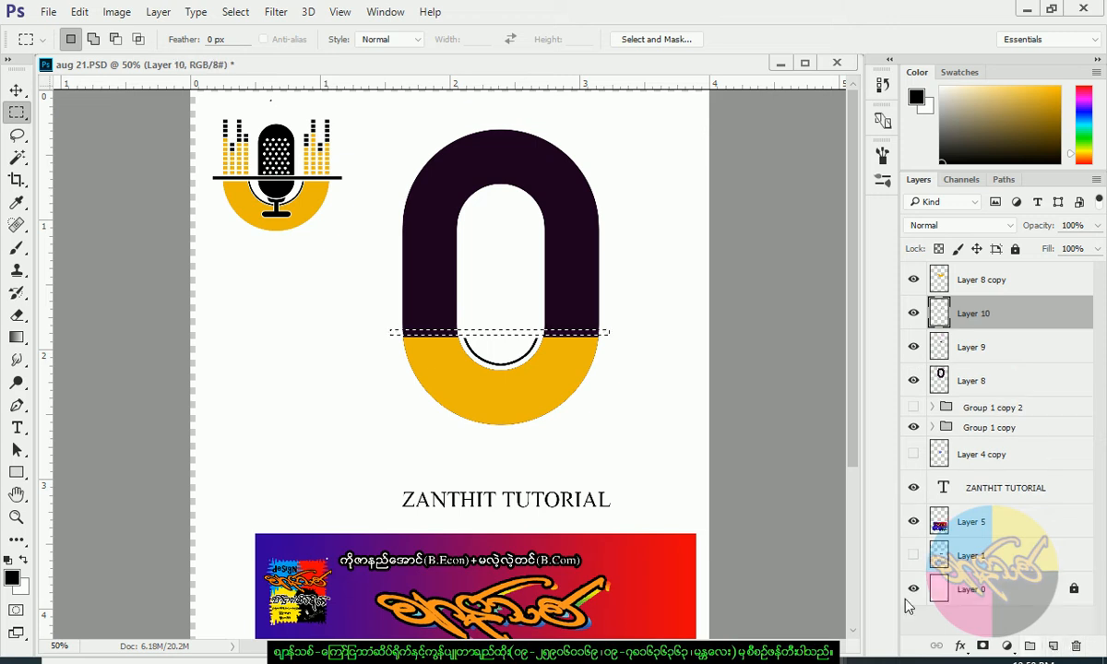
{"action": "key", "text": "alt+BackSpace"}
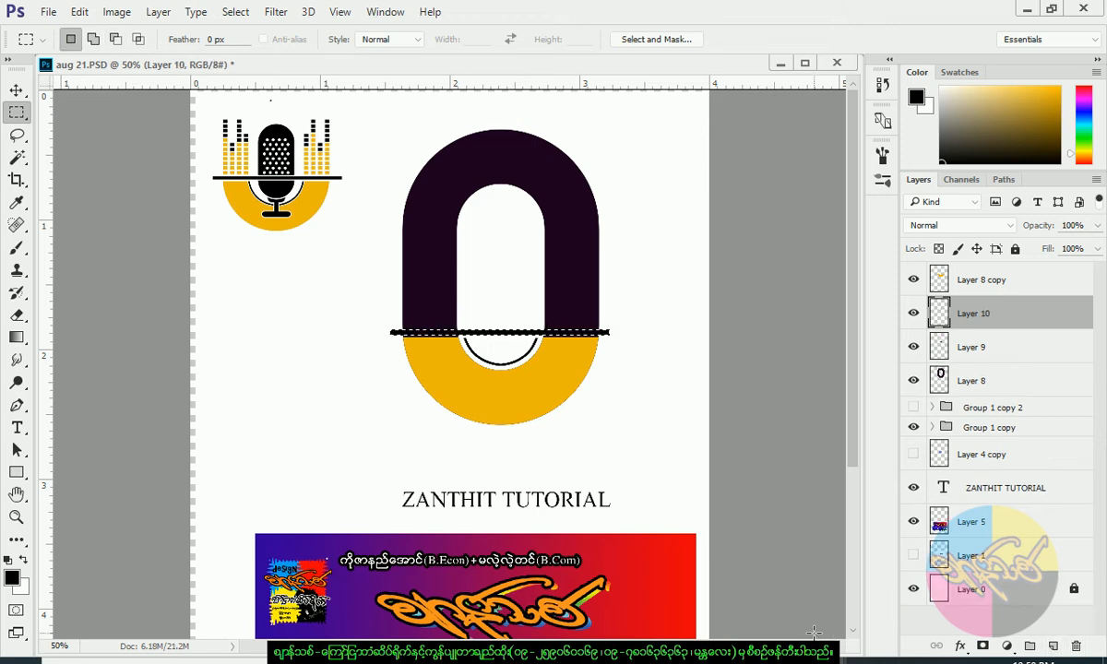
{"action": "key", "text": "ctrl+d"}
- Centre the black bar horizontally on a marquee spanning the yellow half's full width, and deselect
{"action": "key", "text": "ctrl+plus"}
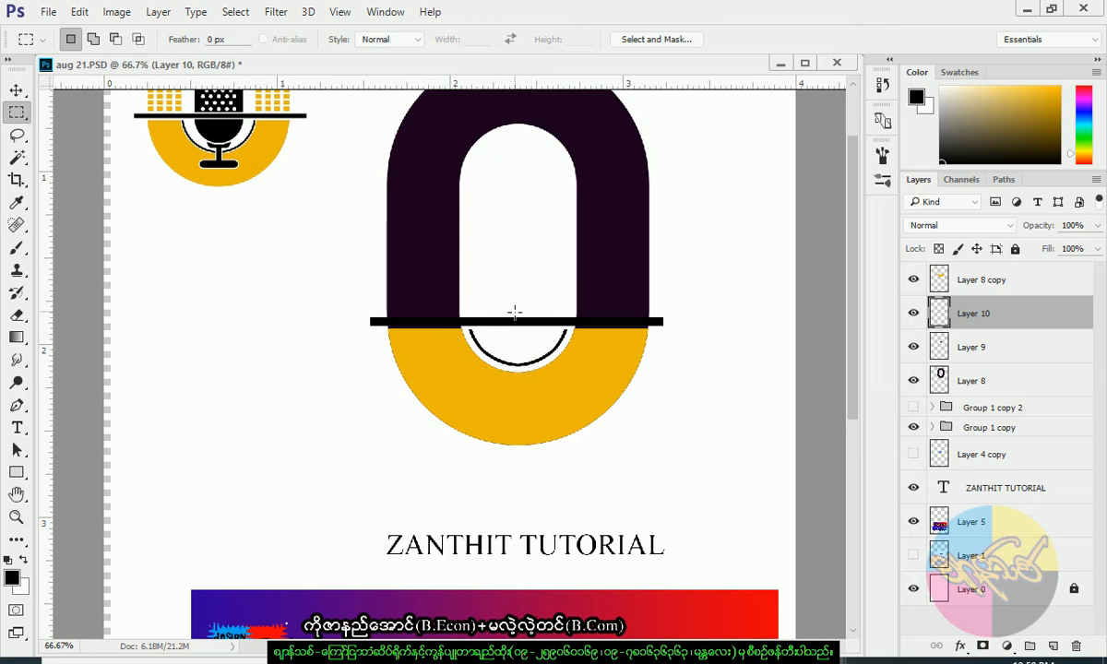
{"action": "right_click", "coordinate": [17, 111]}
{"action": "left_click", "coordinate": [88, 105]}
{"action": "left_click_drag", "start_coordinate": [387, 330], "coordinate": [647, 361]}
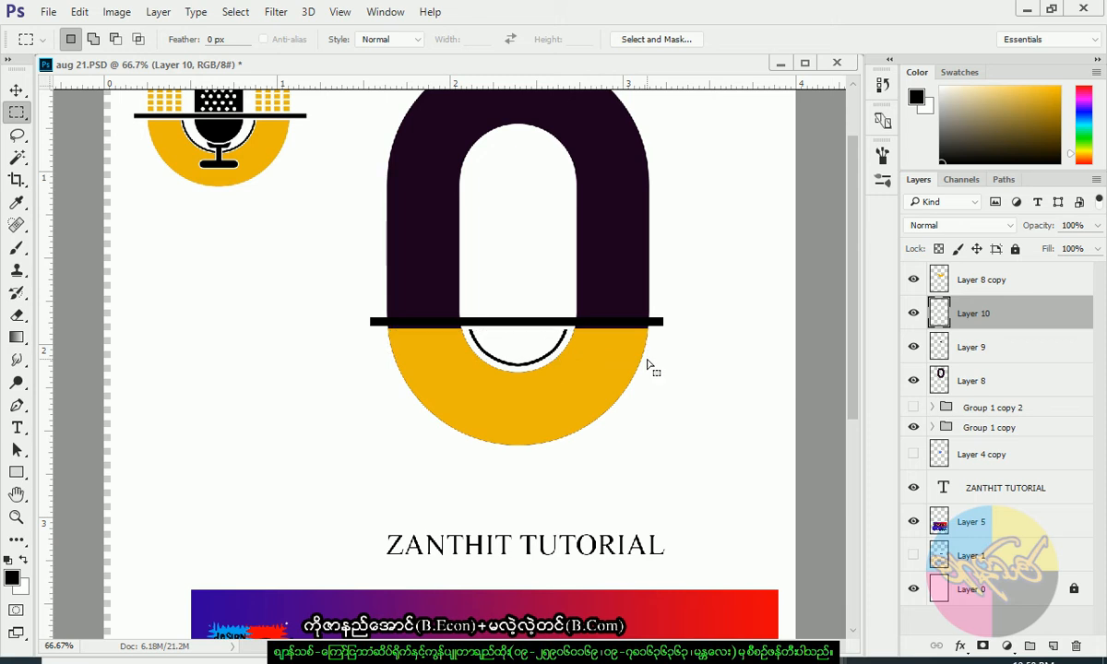
{"action": "left_click", "coordinate": [16, 90]}
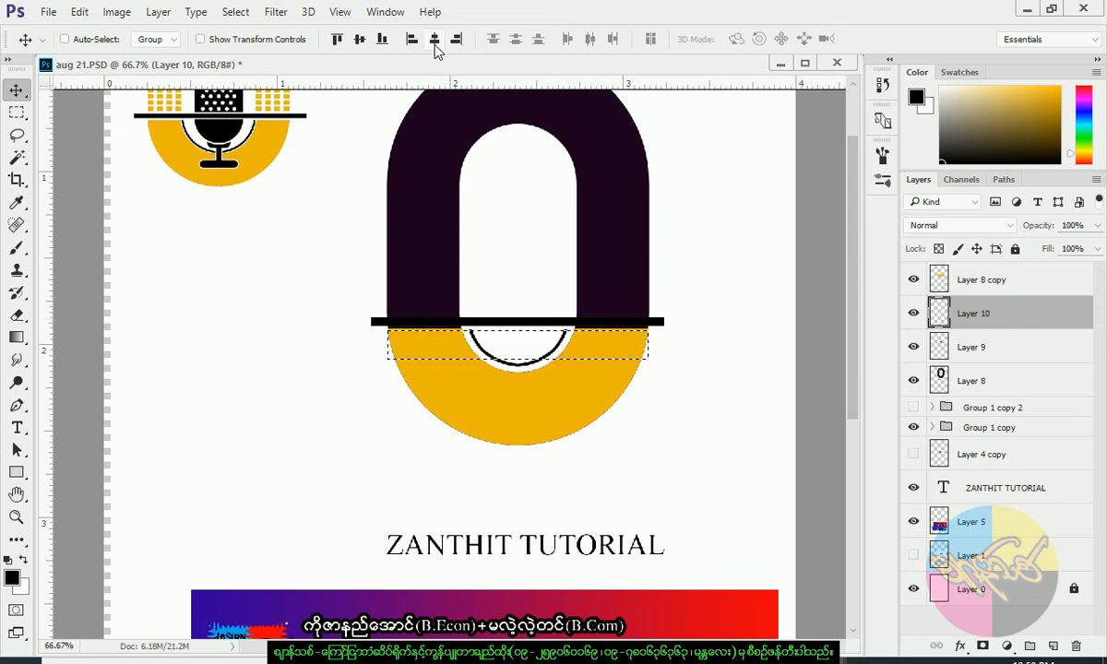
{"action": "key", "text": "ctrl+d"}
- Hide Layer 8 briefly to examine the bar, yellow half and inner arc without the dark ring, and show it again
{"action": "left_click_drag", "start_coordinate": [601, 313], "coordinate": [586, 445]}
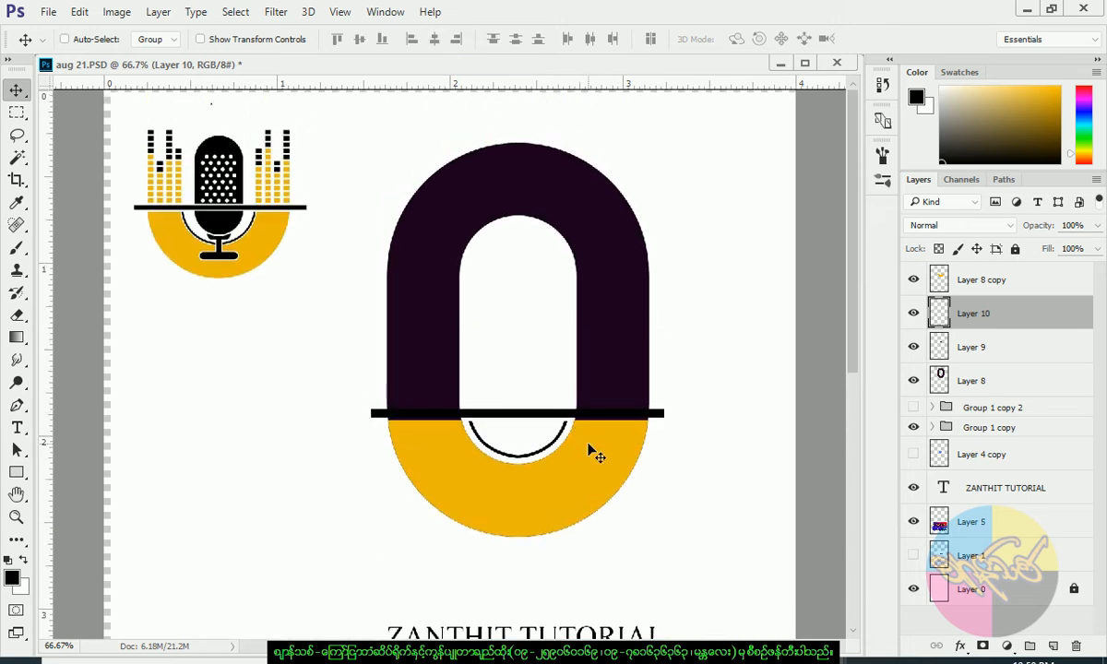
{"action": "left_click", "coordinate": [913, 381]}
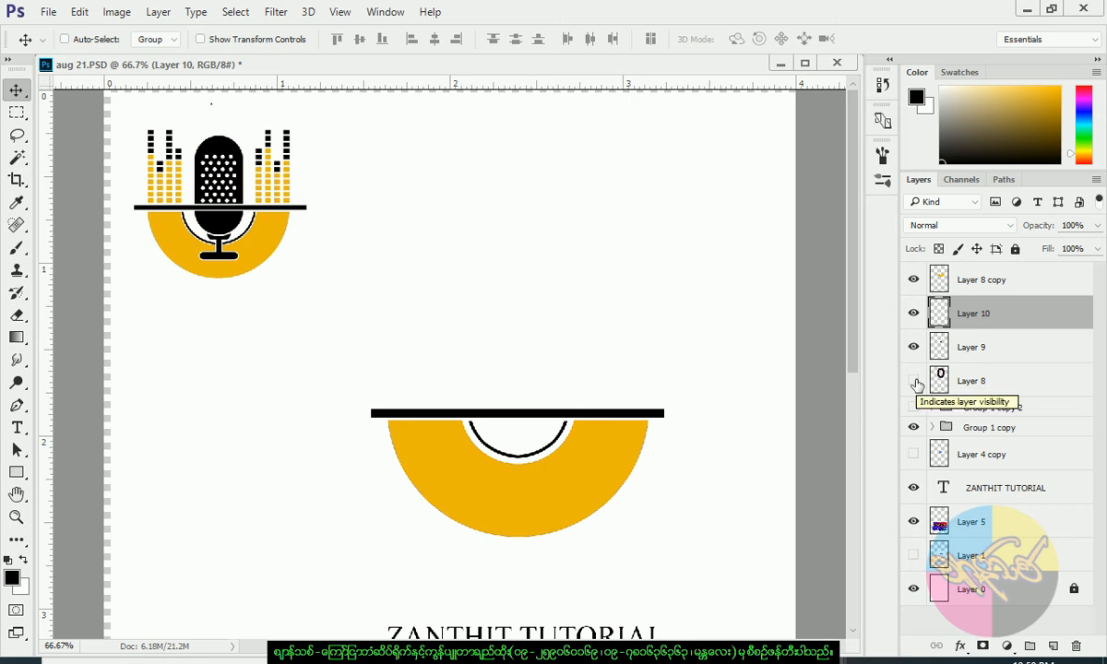
{"action": "left_click", "coordinate": [913, 382]}
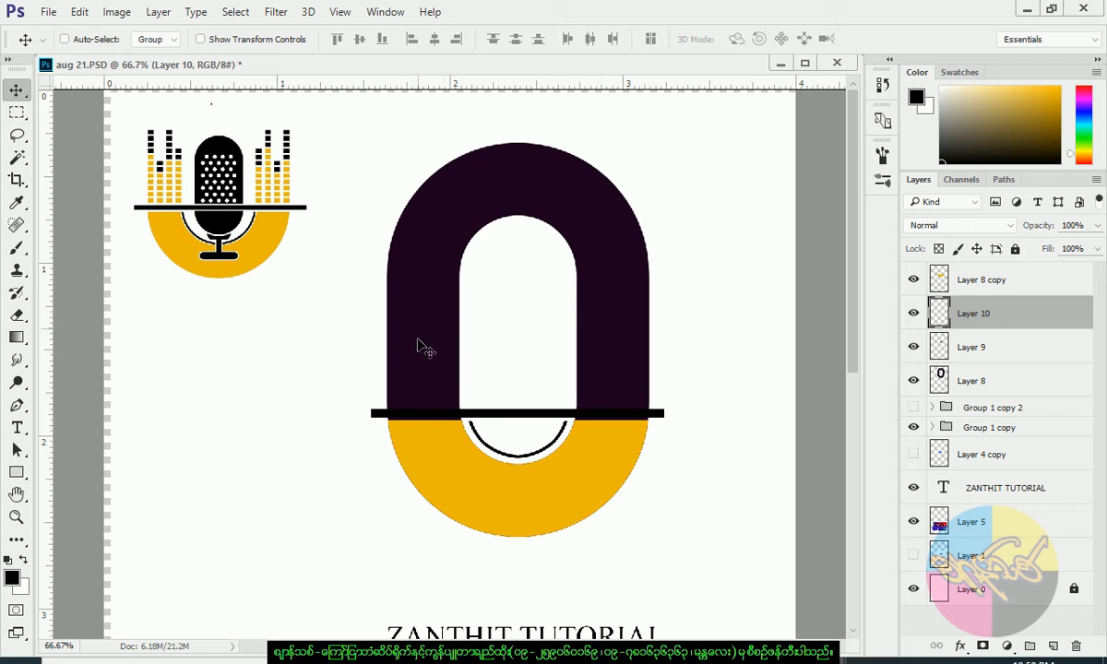
- Draw a rectangular path of about 21 × 15 px at the left arm's outer edge above the bar, and place a copy 21 px higher
{"action": "left_click_drag", "start_coordinate": [15, 475], "coordinate": [74, 461]}
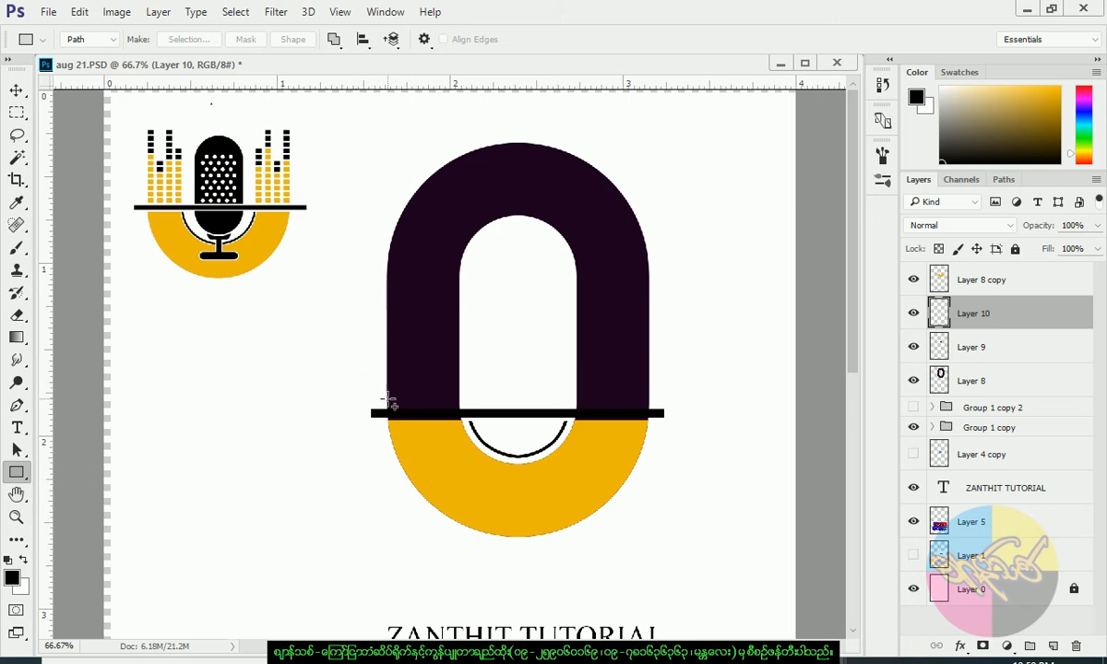
{"action": "left_click_drag", "start_coordinate": [389, 398], "coordinate": [400, 408]}
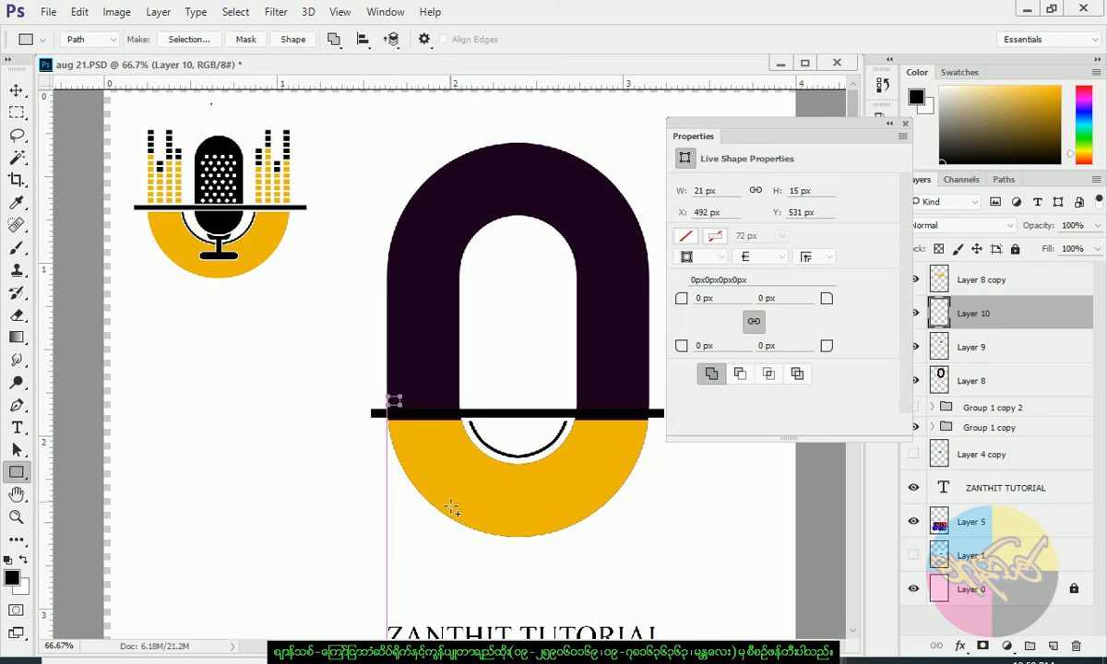
{"action": "key", "text": "ctrl+t"}
{"action": "key", "text": "Up"}
{"action": "key", "text": "Up"}
{"action": "key", "text": "Up"}
{"action": "key", "text": "Up"}
{"action": "key", "text": "Up"}
{"action": "key", "text": "Up"}
{"action": "key", "text": "Up"}
{"action": "key", "text": "Up"}
{"action": "key", "text": "Up"}
{"action": "key", "text": "Up"}
{"action": "key", "text": "Up"}
{"action": "key", "text": "Up"}
{"action": "key", "text": "Up"}
{"action": "key", "text": "Up"}
{"action": "key", "text": "Up"}
{"action": "key", "text": "Up"}
{"action": "key", "text": "Up"}
{"action": "key", "text": "Up"}
{"action": "key", "text": "Up"}
{"action": "key", "text": "Up"}
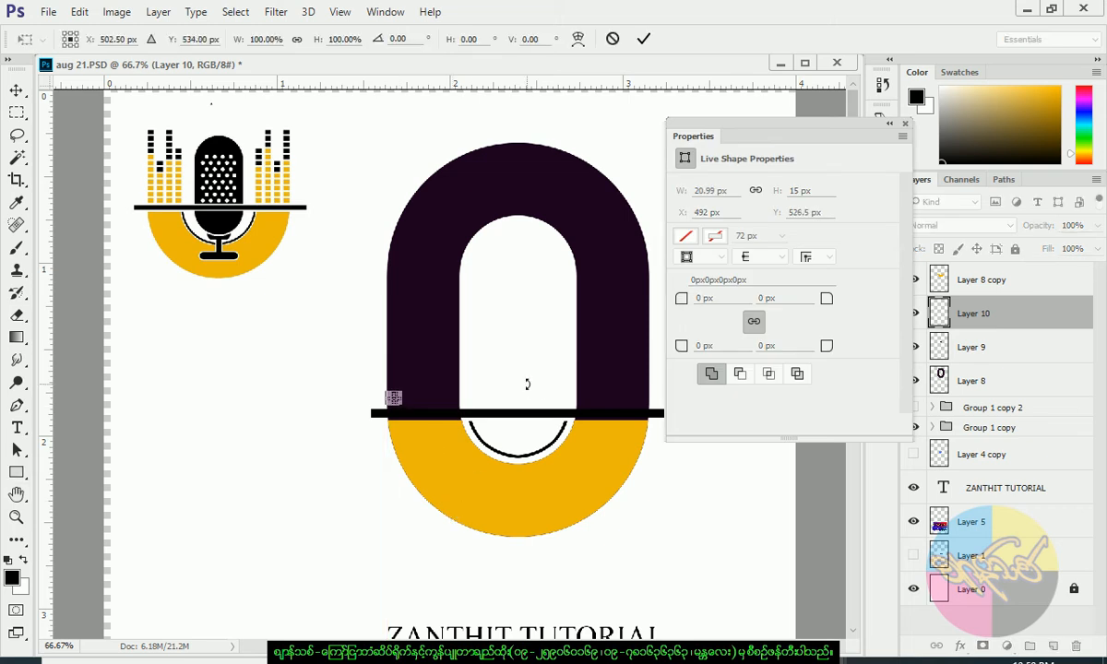
{"action": "key", "text": "Return"}
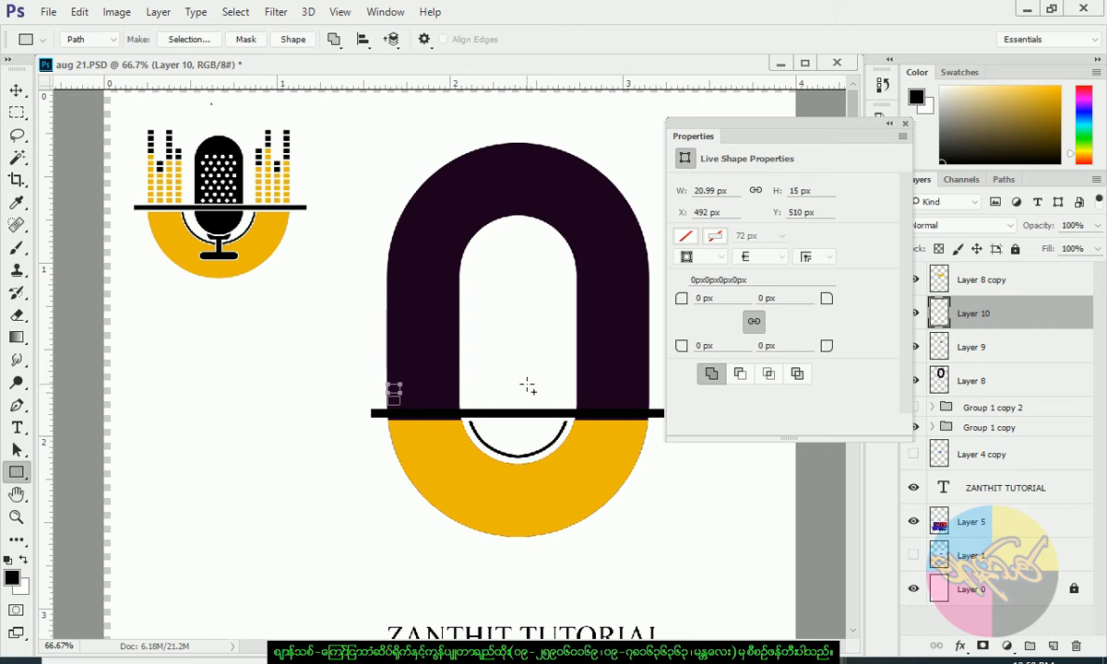
- Repeat the upward rectangle copy until a column of 11 rectangles runs up the left arm's outer edge
{"action": "key", "text": "ctrl+alt+shift+t"}
{"action": "key", "text": "ctrl+alt+shift+t"}
{"action": "key", "text": "ctrl+alt+shift+t"}
{"action": "key", "text": "ctrl+alt+shift+t"}
{"action": "key", "text": "ctrl+alt+shift+t"}
{"action": "key", "text": "ctrl+alt+shift+t"}
{"action": "key", "text": "ctrl+alt+shift+t"}
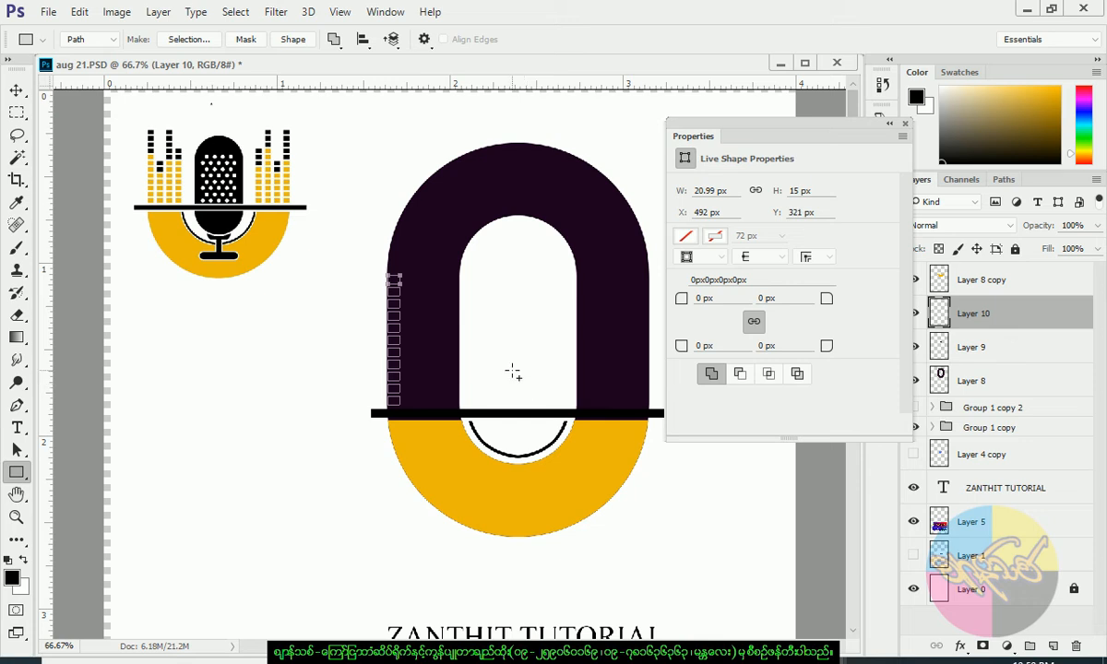
- Copy the whole rectangle column 28.5 px to the right and repeat the copy to make four columns
{"action": "left_click", "coordinate": [17, 449]}
{"action": "left_click_drag", "start_coordinate": [358, 261], "coordinate": [395, 406]}
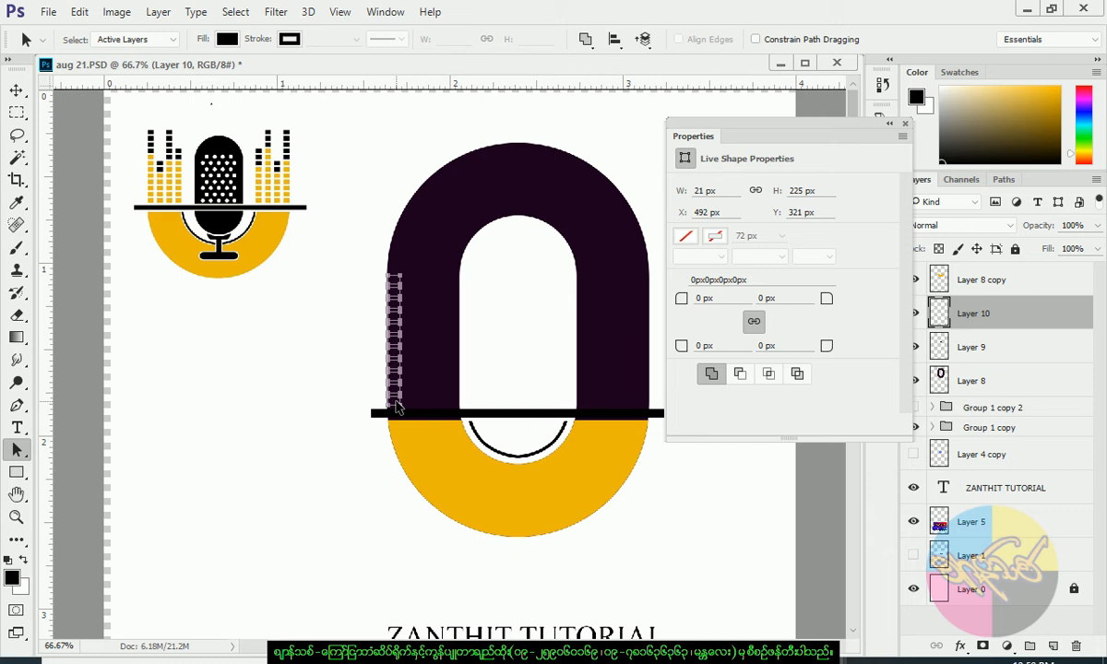
{"action": "key", "text": "ctrl+t"}
{"action": "key", "text": "Right"}
{"action": "key", "text": "Right"}
{"action": "key", "text": "Right"}
{"action": "key", "text": "Right"}
{"action": "key", "text": "Right"}
{"action": "key", "text": "Right"}
{"action": "key", "text": "Right"}
{"action": "key", "text": "Right"}
{"action": "key", "text": "Right"}
{"action": "key", "text": "Right"}
{"action": "key", "text": "Right"}
{"action": "key", "text": "Right"}
{"action": "key", "text": "Right"}
{"action": "key", "text": "Right"}
{"action": "key", "text": "Right"}
{"action": "key", "text": "Right"}
{"action": "key", "text": "Right"}
{"action": "key", "text": "Right"}
{"action": "key", "text": "Right"}
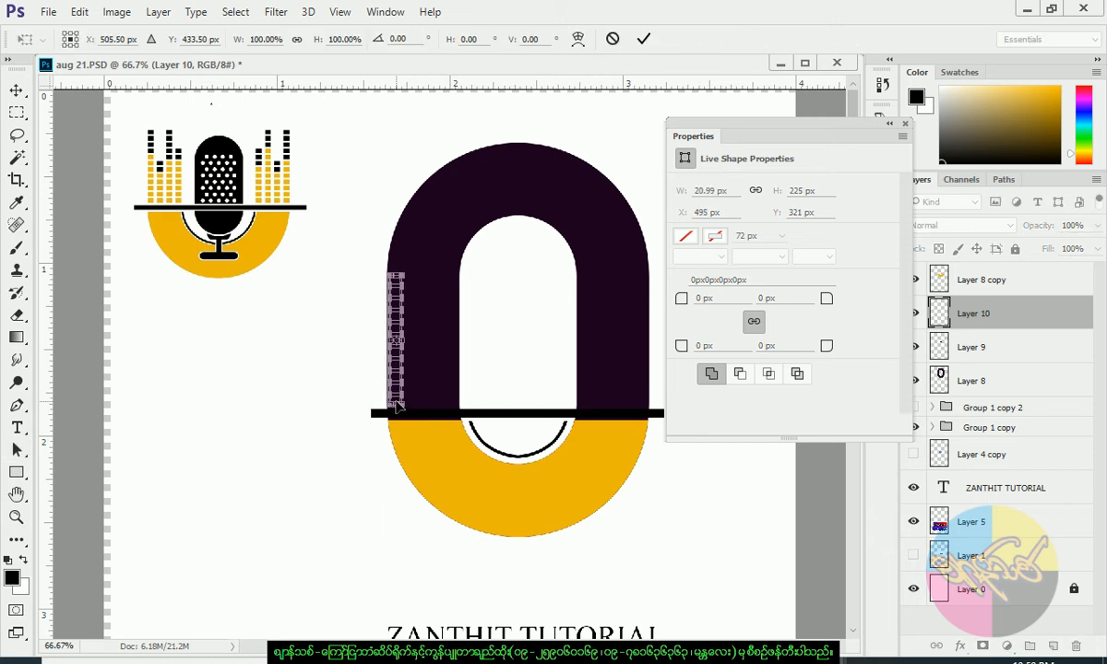
{"action": "key", "text": "Return"}
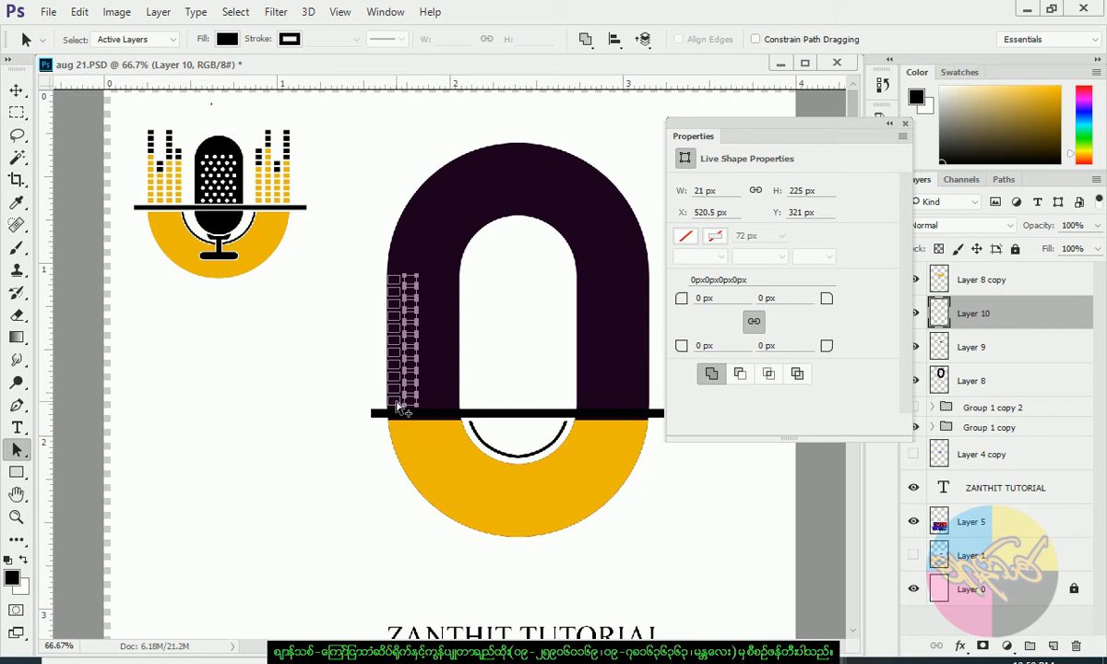
{"action": "key", "text": "ctrl+shift+alt+t"}
{"action": "key", "text": "ctrl+shift+alt+t"}
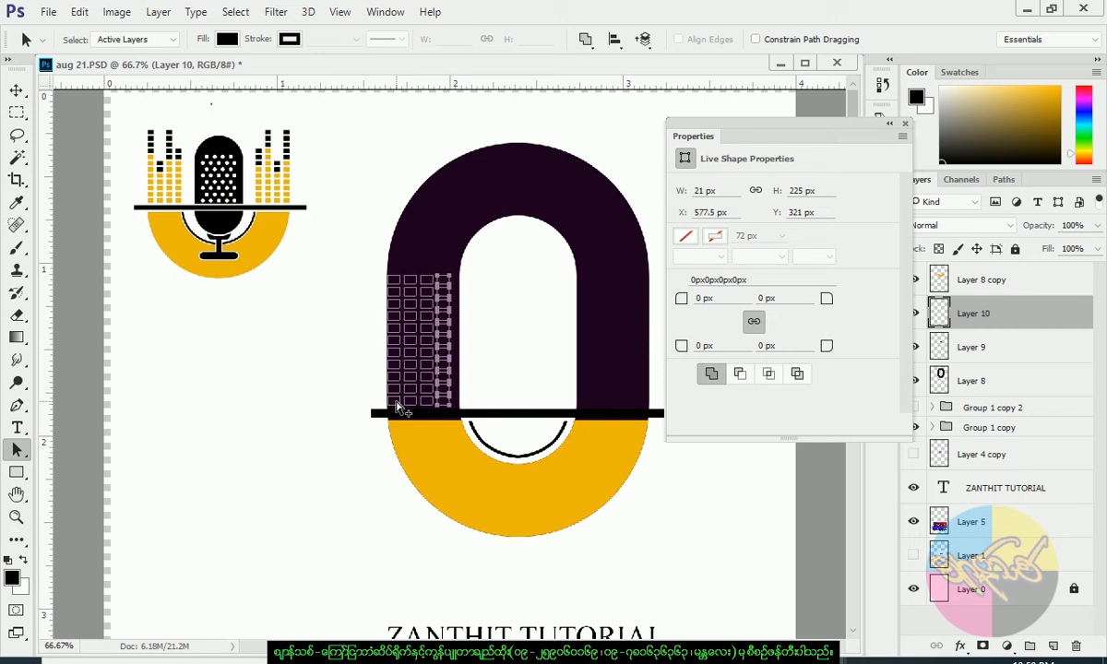
- Stretch the four-column grid to about 123 × 235.5 px so it spans the left arm, and copy it onto the right arm
{"action": "left_click_drag", "start_coordinate": [358, 259], "coordinate": [456, 406]}
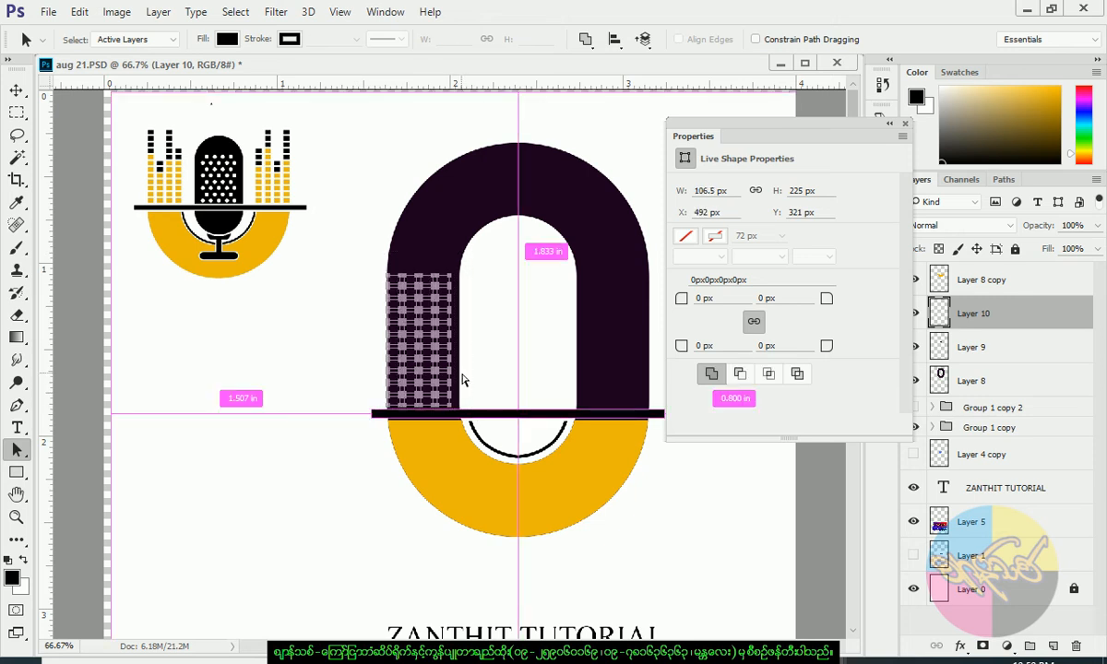
{"action": "key", "text": "ctrl+t"}
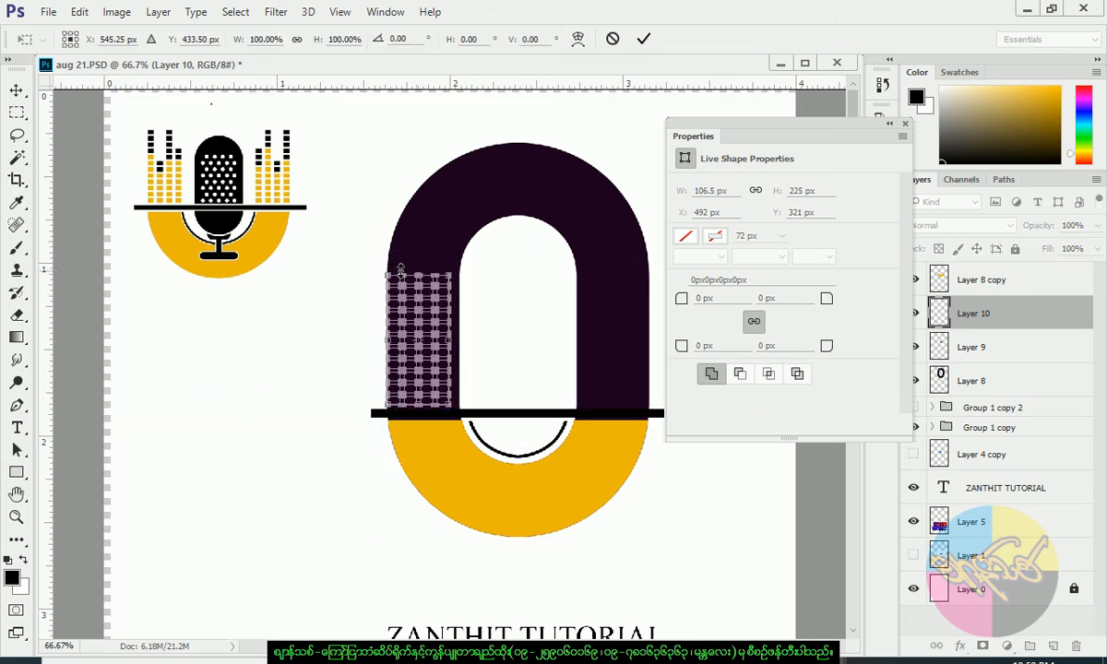
{"action": "left_click_drag", "start_coordinate": [452, 339], "coordinate": [461, 346]}
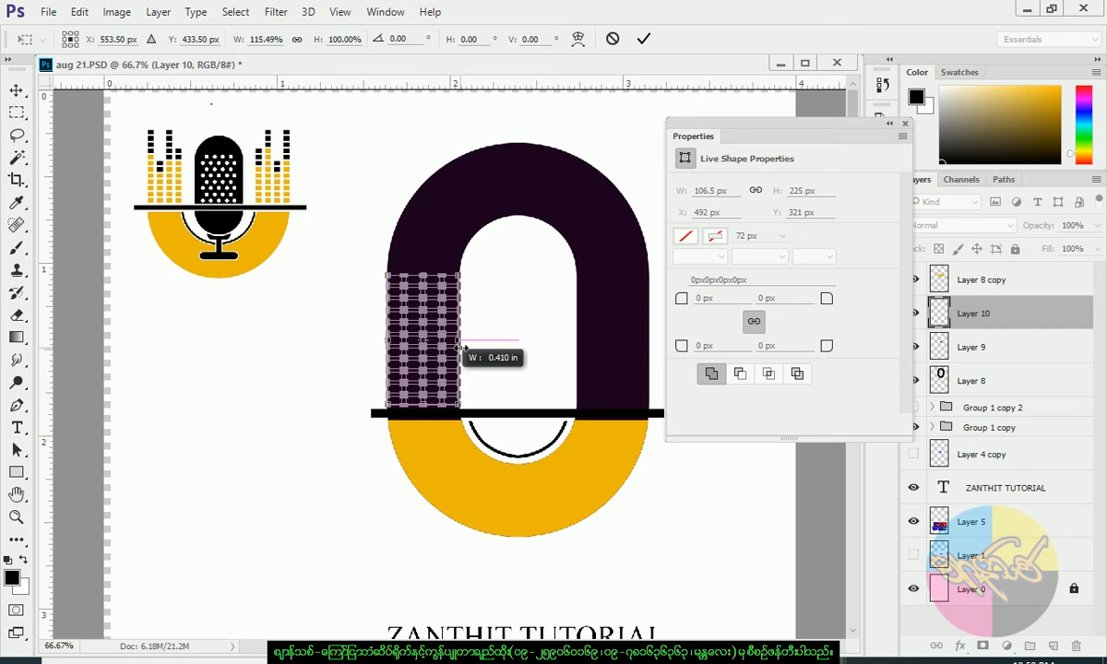
{"action": "left_click_drag", "start_coordinate": [422, 273], "coordinate": [421, 268]}
{"action": "left_click", "coordinate": [643, 39]}
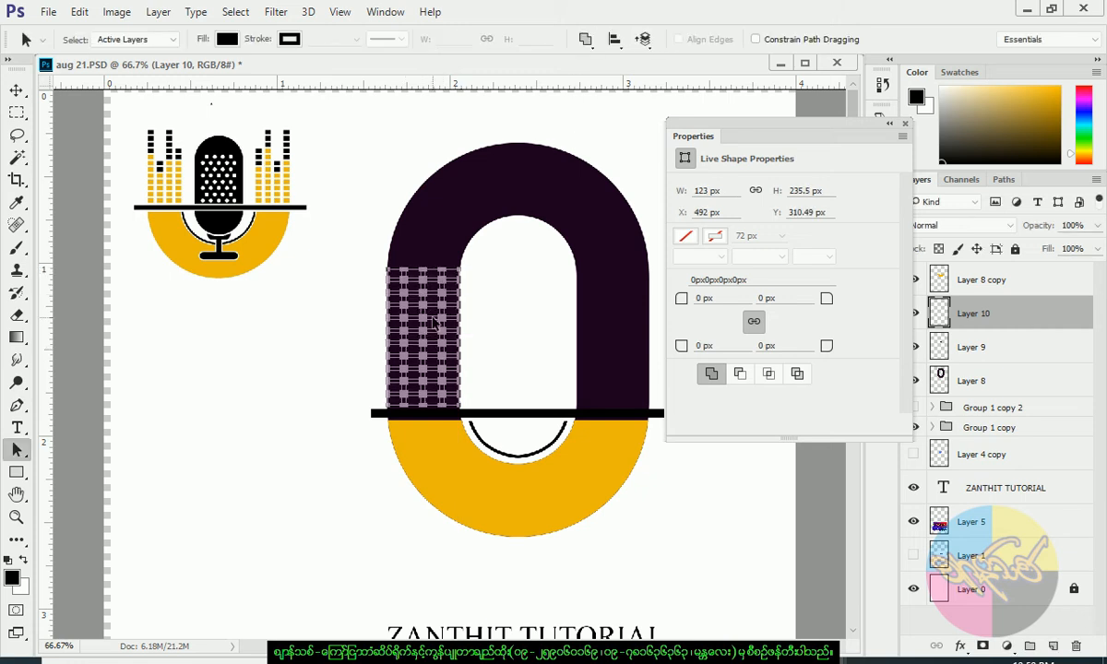
{"action": "left_click_drag", "start_coordinate": [421, 325], "coordinate": [615, 323]}
{"action": "left_click", "coordinate": [630, 198]}
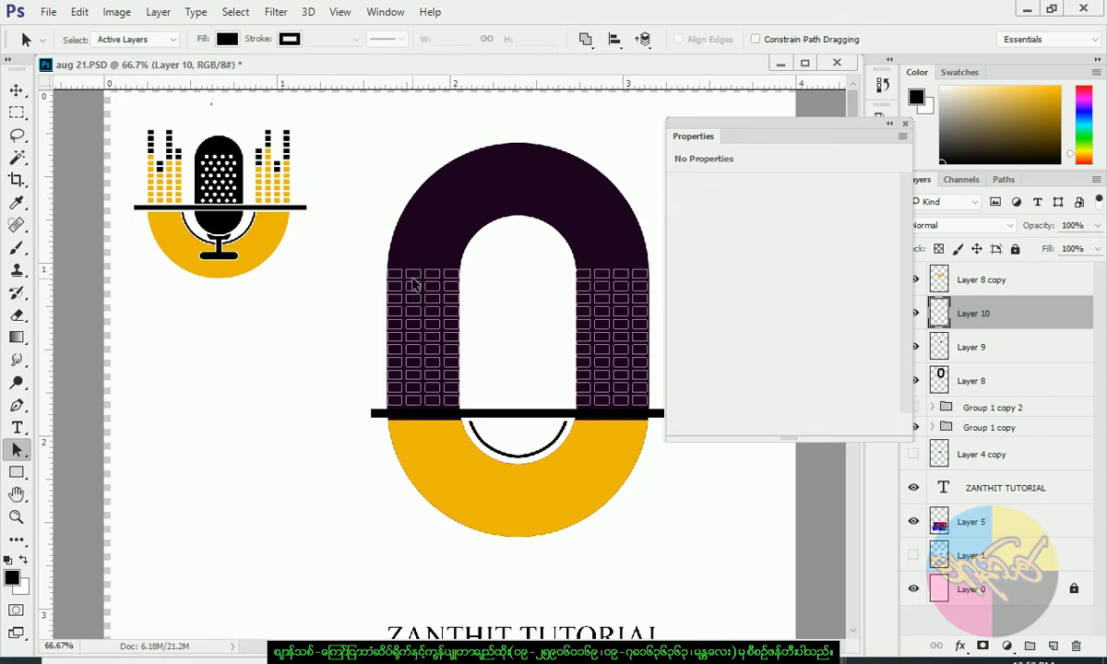
- Delete the top five rectangles of the left grid's second column and the top three of its fourth column
{"action": "left_click", "coordinate": [414, 282]}
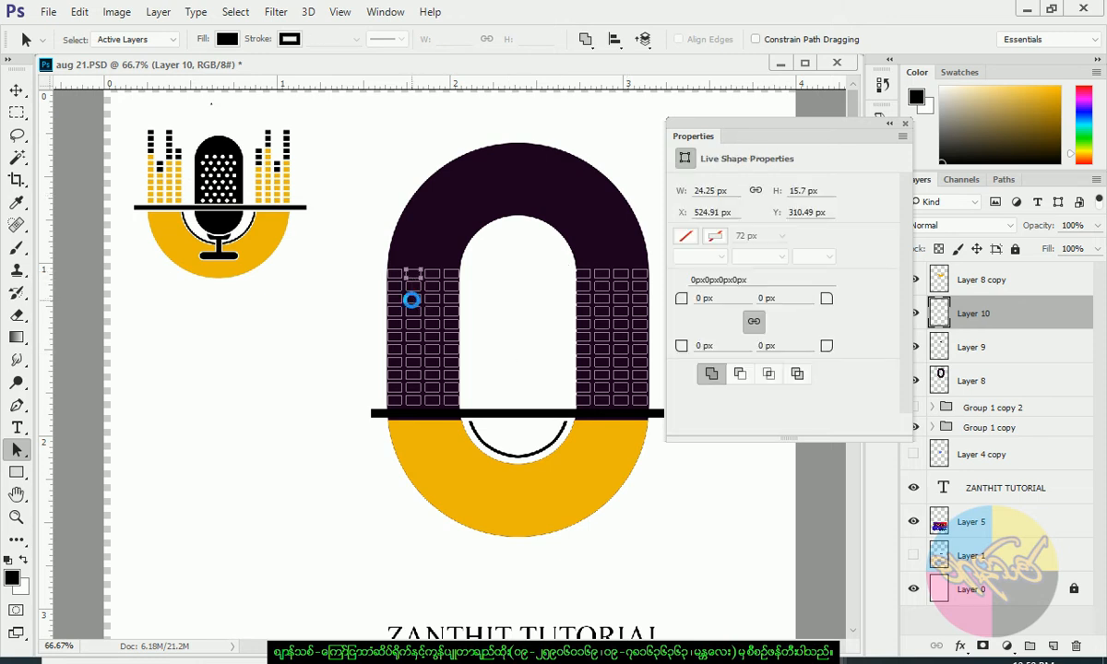
{"action": "key", "text": "Delete"}
{"action": "left_click", "coordinate": [506, 261]}
{"action": "left_click", "coordinate": [414, 295]}
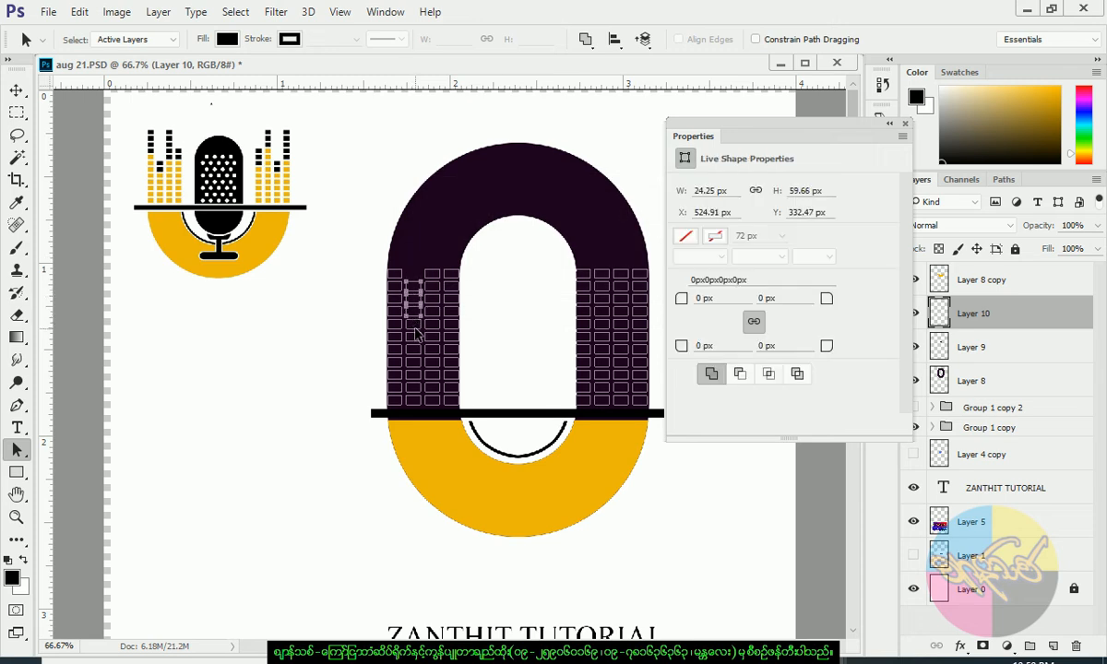
{"action": "key", "text": "Delete"}
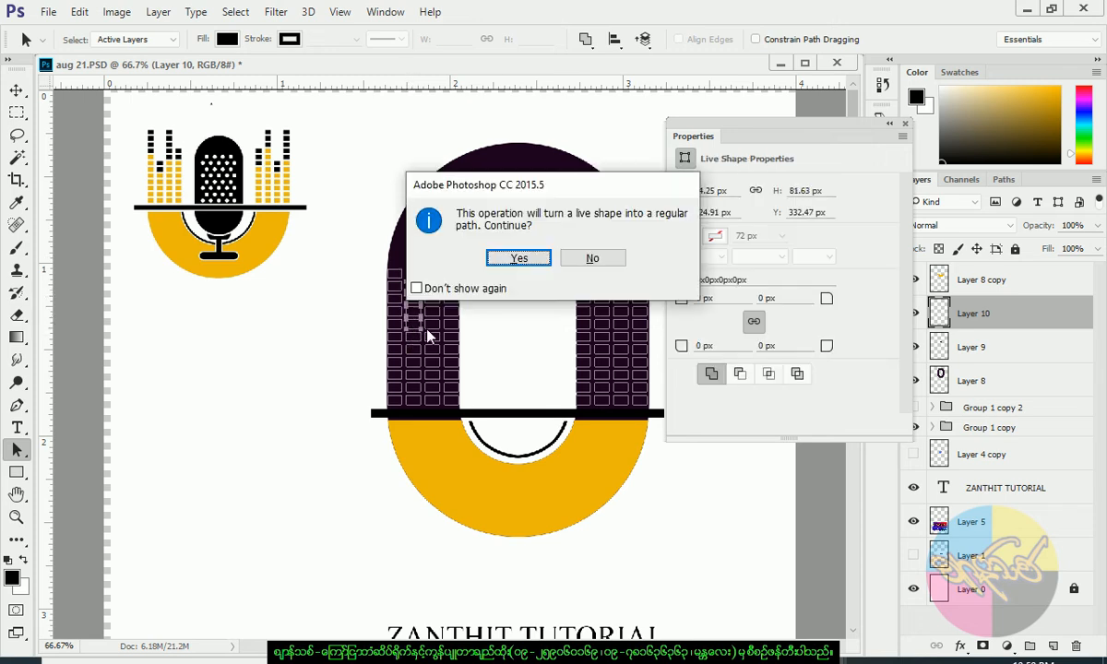
{"action": "left_click", "coordinate": [506, 259]}
{"action": "left_click", "coordinate": [456, 274]}
{"action": "key", "text": "Delete"}
{"action": "left_click", "coordinate": [506, 258]}
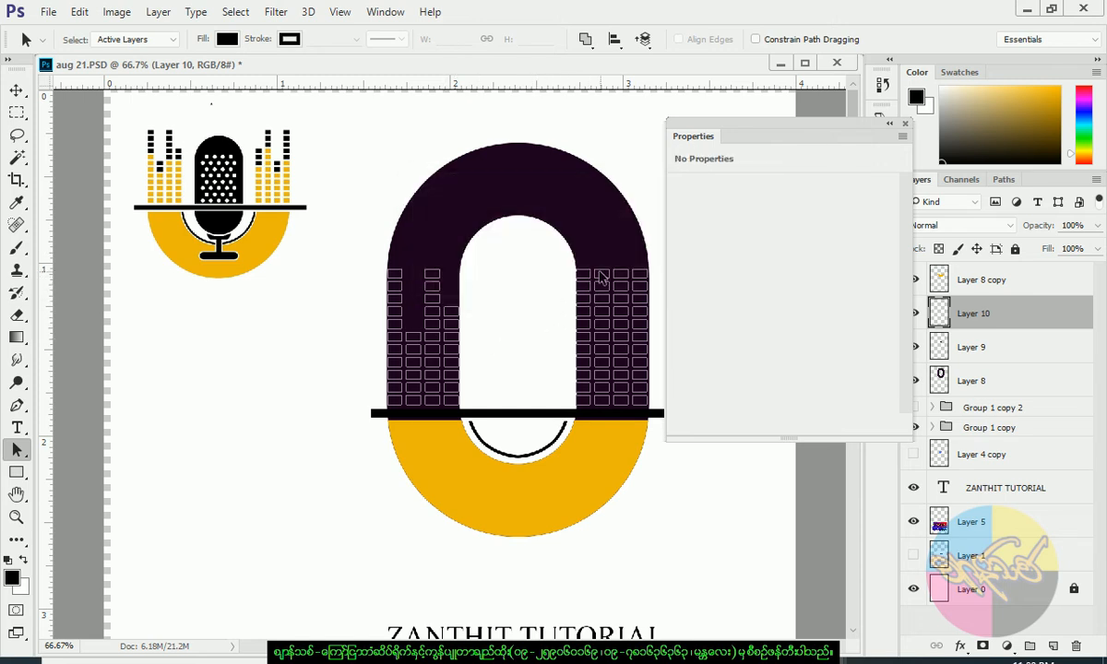
- Delete the top three rectangles of the right grid's innermost column
{"action": "left_click", "coordinate": [583, 286]}
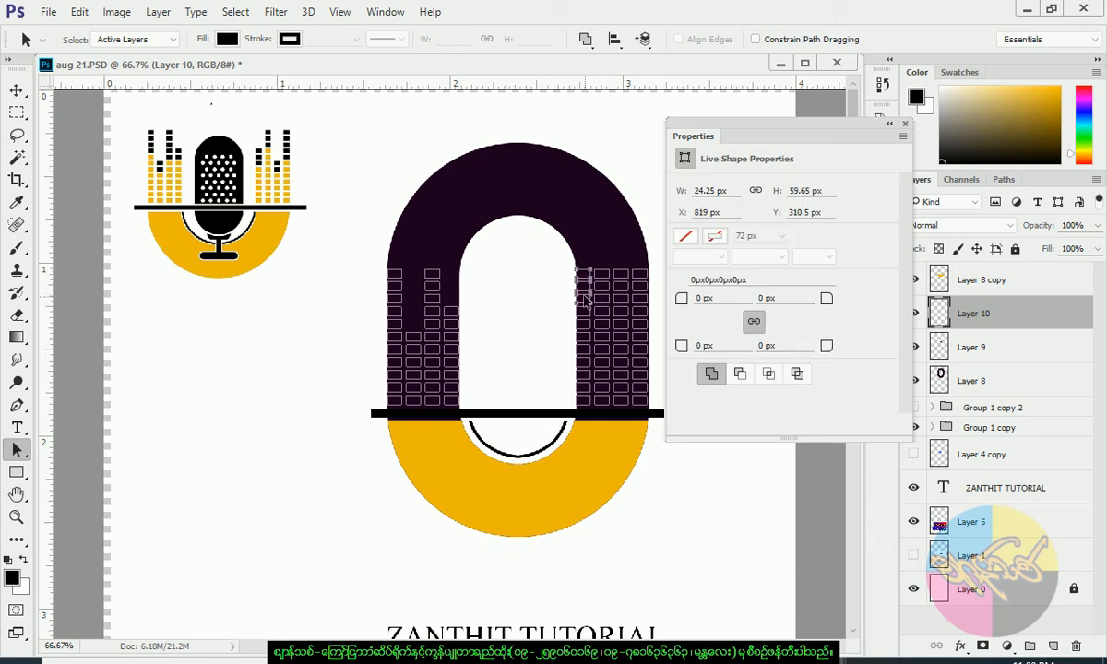
{"action": "key", "text": "Delete"}
{"action": "left_click", "coordinate": [511, 255]}
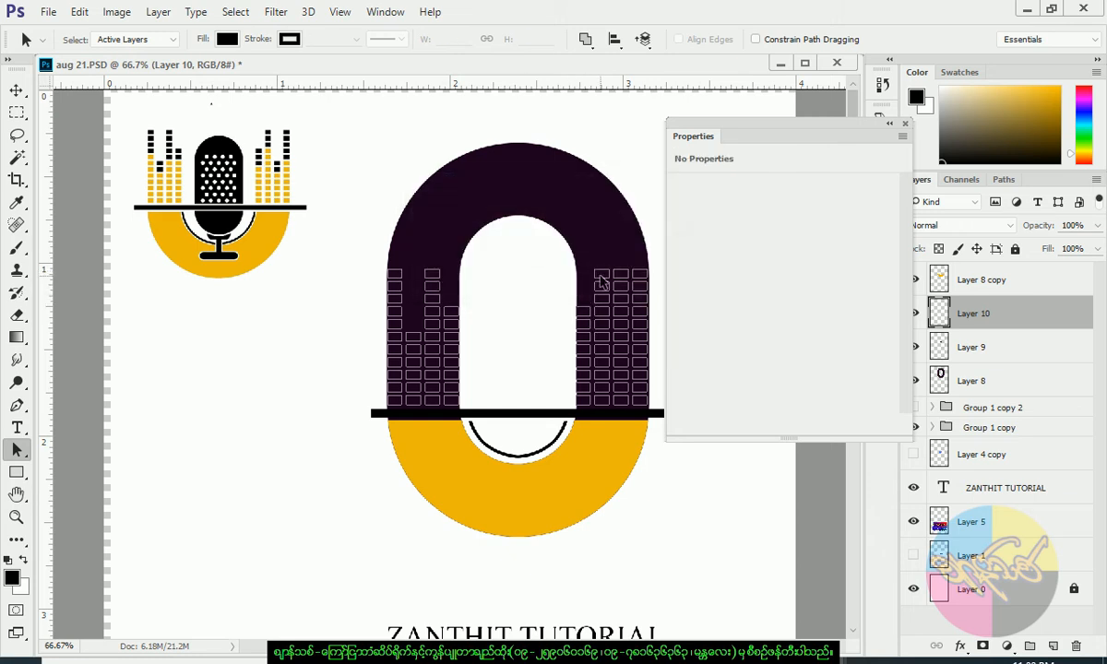
- Delete the top six rectangles of the right grid's third column from the inside
{"action": "left_click", "coordinate": [621, 287]}
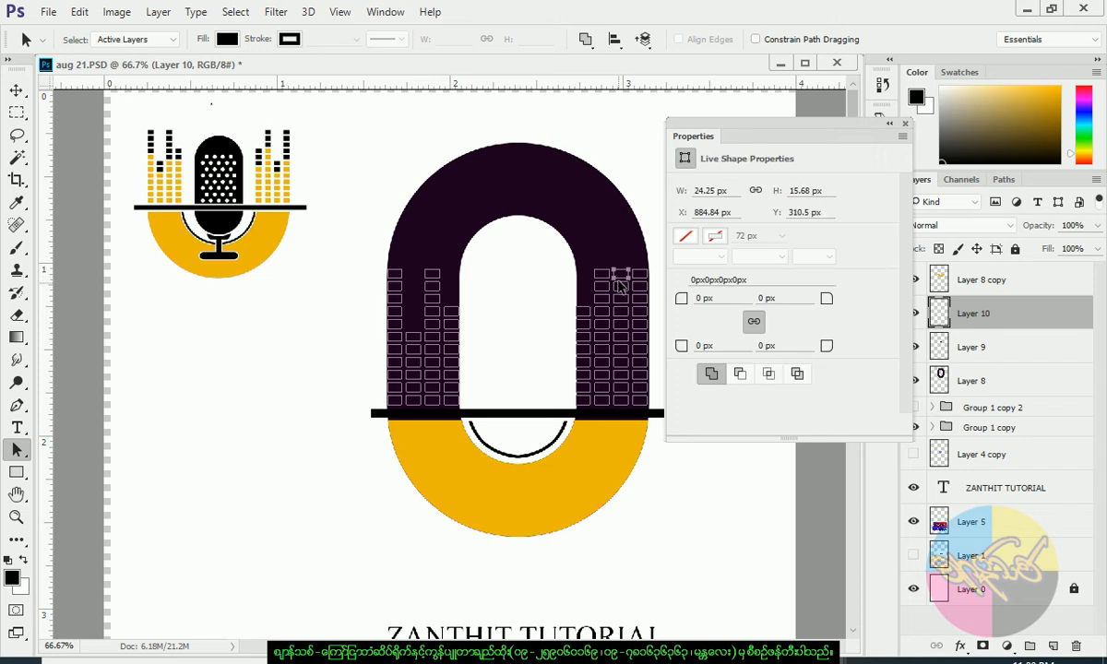
{"action": "left_click", "coordinate": [620, 313], "text": "shift"}
{"action": "left_click", "coordinate": [619, 325], "text": "shift"}
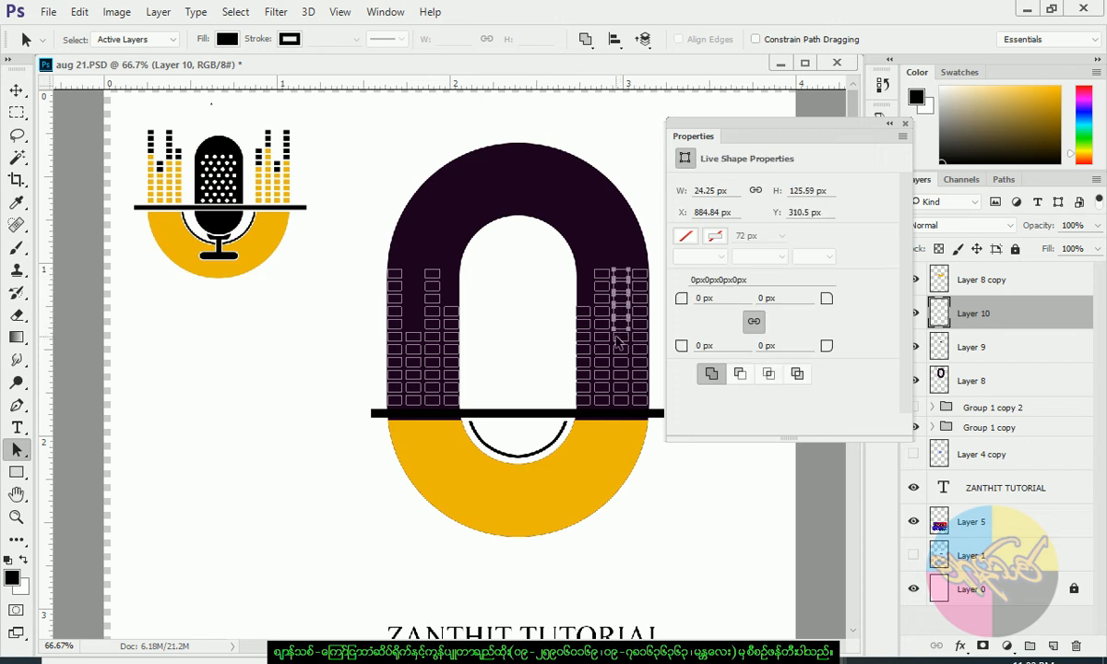
{"action": "key", "text": "Delete"}
{"action": "key", "text": "Return"}
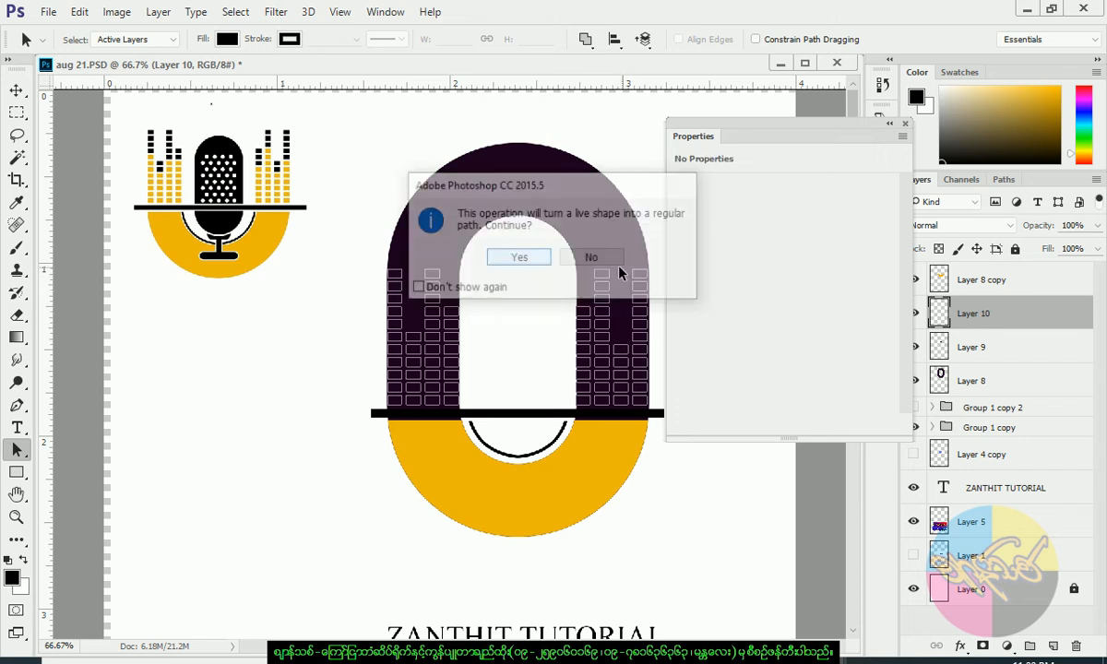
- Delete the topmost rectangle of the right grid's outermost column
{"action": "left_click", "coordinate": [639, 275]}
{"action": "left_click", "coordinate": [643, 300], "text": "shift"}
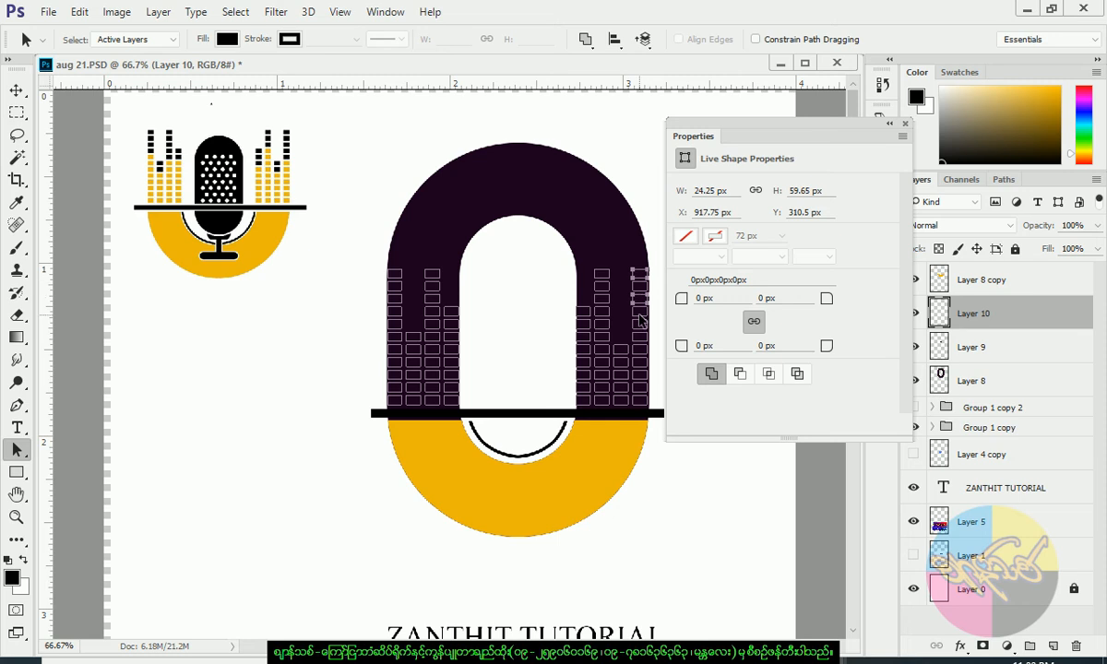
{"action": "left_click", "coordinate": [643, 279]}
{"action": "left_click", "coordinate": [644, 279]}
{"action": "key", "text": "Delete"}
{"action": "left_click", "coordinate": [516, 256]}
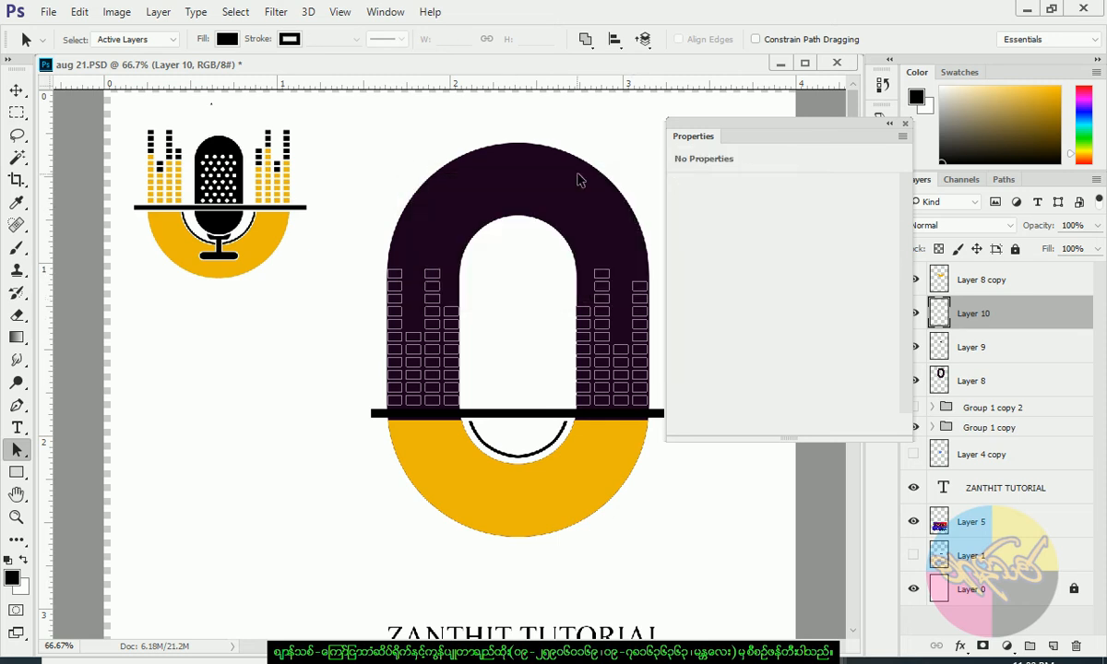
- Turn the rectangle paths into a selection and fill it on a new layer with yellow sampled from the half ring, then deselect
{"action": "right_click", "coordinate": [542, 323]}
{"action": "left_click", "coordinate": [616, 302]}
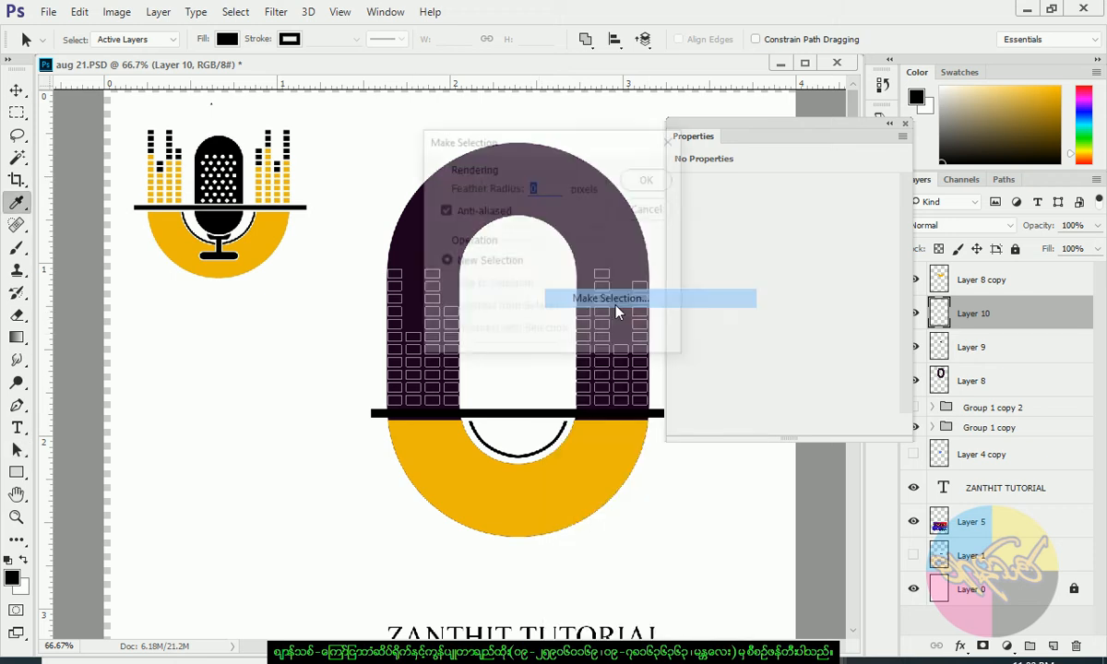
{"action": "left_click", "coordinate": [625, 181]}
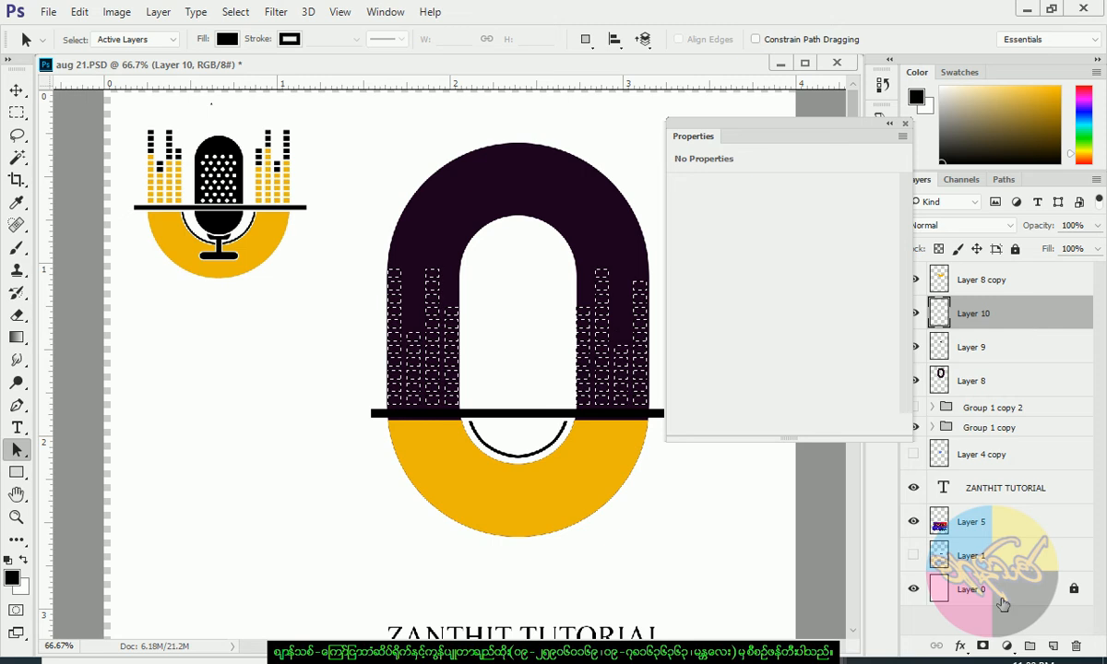
{"action": "left_click", "coordinate": [1052, 645]}
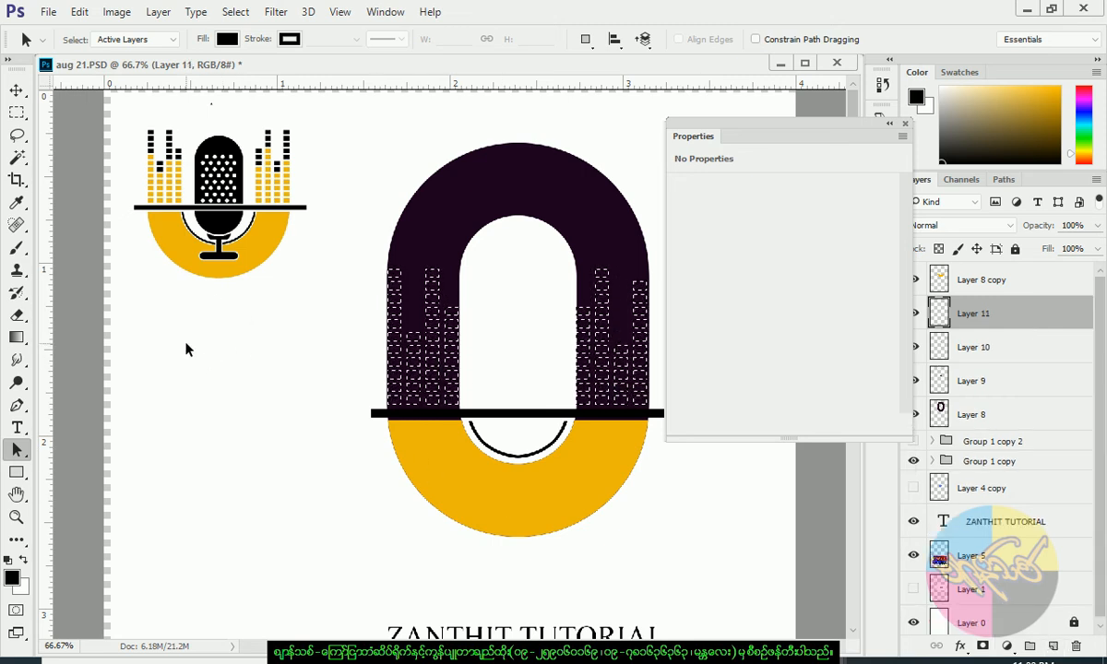
{"action": "left_click", "coordinate": [17, 202]}
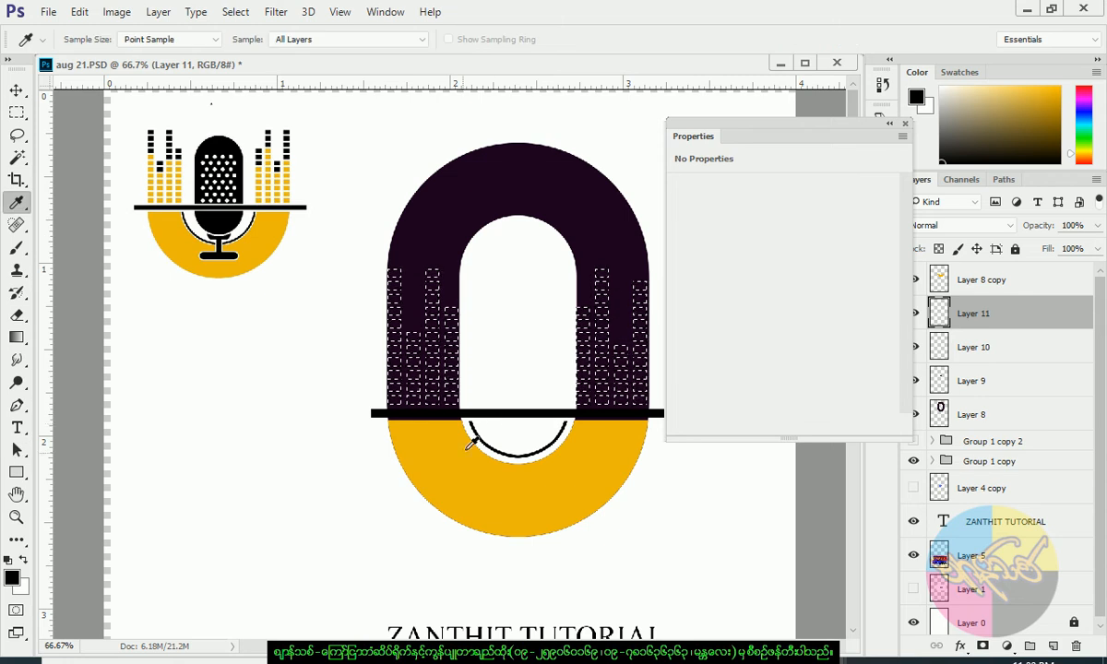
{"action": "left_click", "coordinate": [461, 459]}
{"action": "key", "text": "alt+BackSpace"}
{"action": "key", "text": "ctrl+d"}
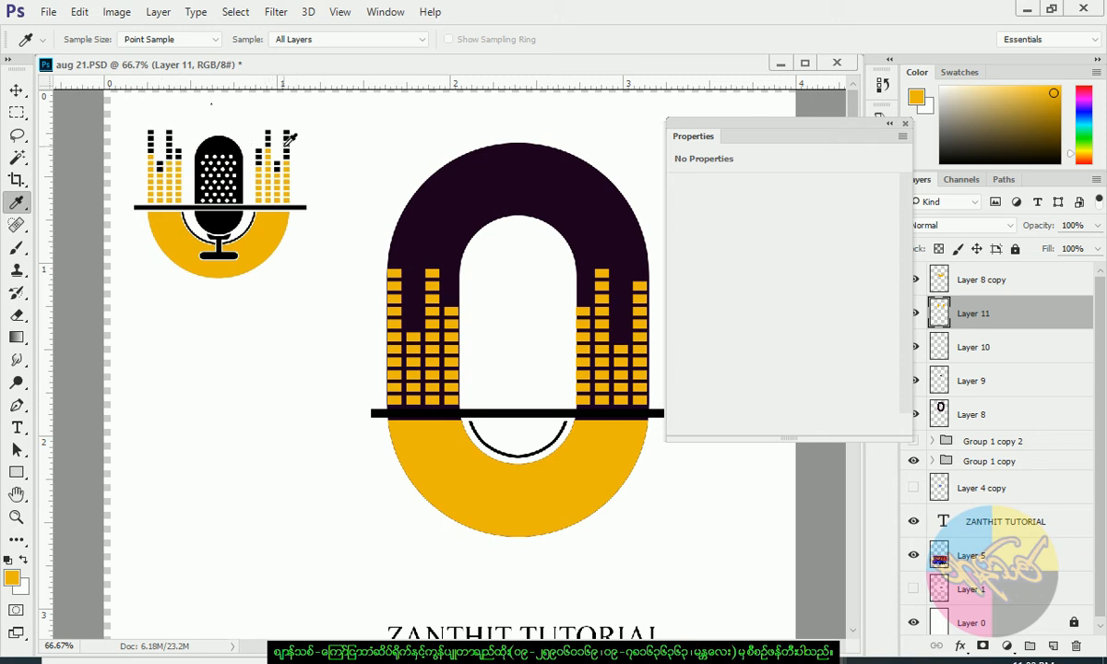
- Select the top four, two, three and two blocks of the left columns and the top three and two of the right grid's inner columns
{"action": "left_click", "coordinate": [17, 157]}
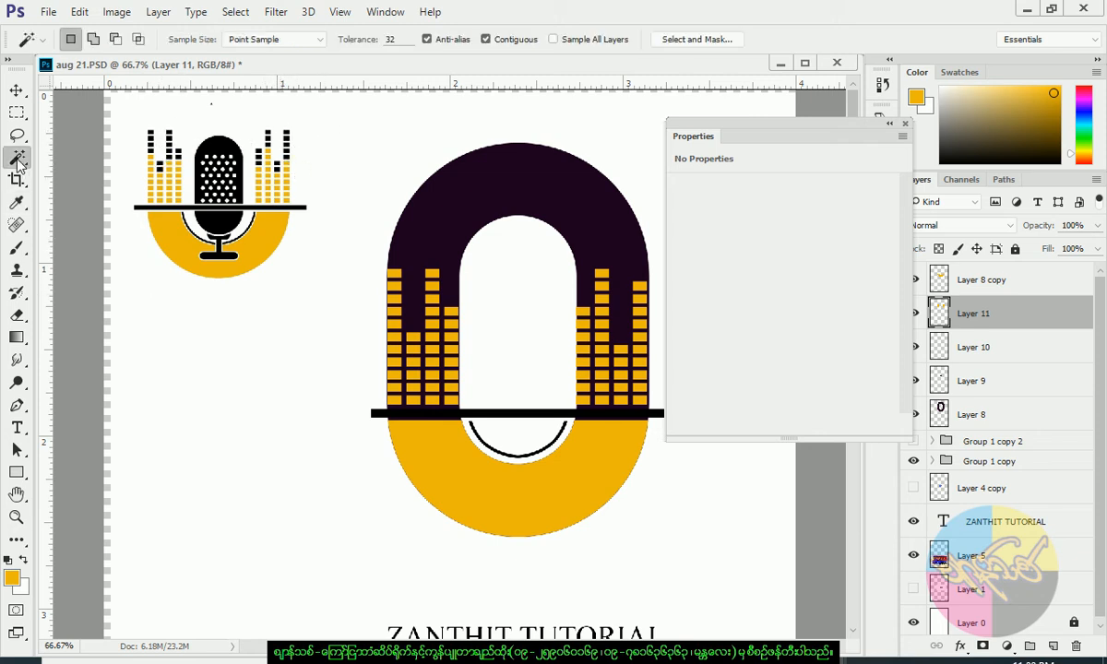
{"action": "left_click", "coordinate": [395, 275], "text": "shift"}
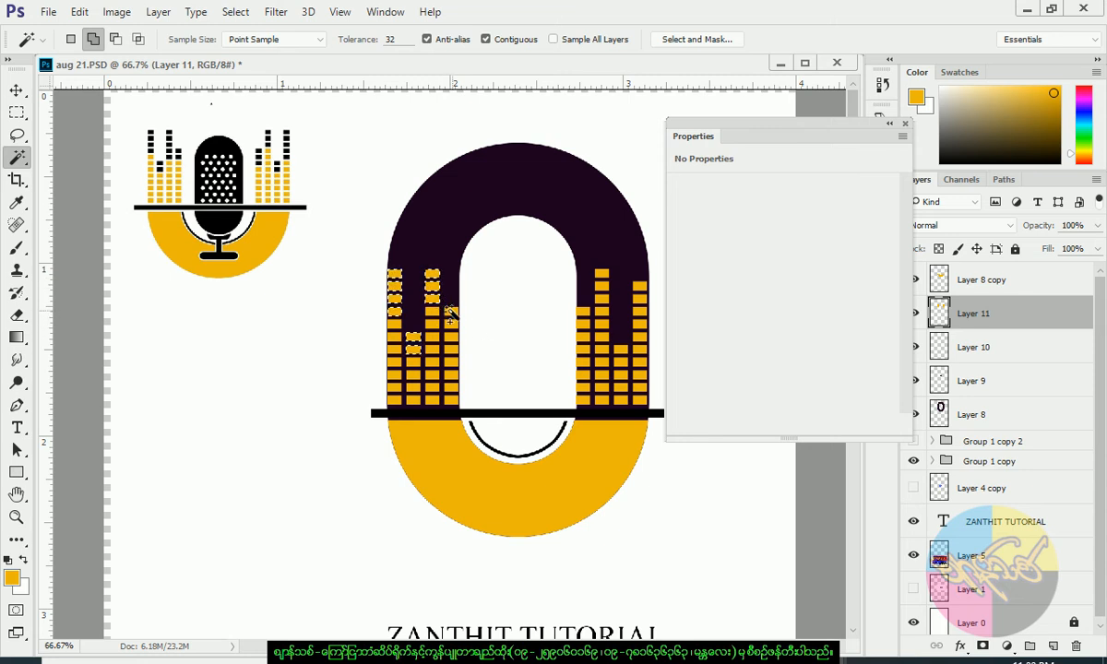
{"action": "left_click", "coordinate": [584, 326], "text": "shift"}
{"action": "left_click", "coordinate": [585, 338], "text": "shift"}
{"action": "left_click", "coordinate": [603, 275], "text": "shift"}
{"action": "left_click", "coordinate": [603, 287], "text": "shift"}
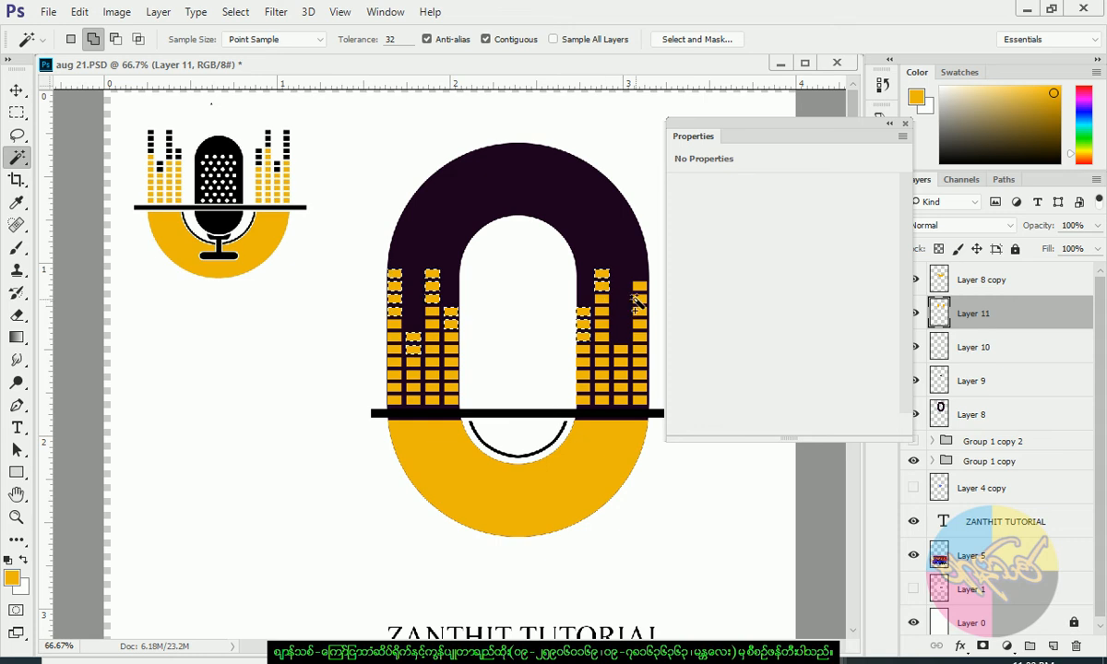
- Add the top four blocks of the right grid's third column and top two of its fourth, fill the selection black and deselect
{"action": "left_click", "coordinate": [622, 350], "text": "shift"}
{"action": "left_click", "coordinate": [620, 363], "text": "shift"}
{"action": "left_click", "coordinate": [621, 376], "text": "shift"}
{"action": "key", "text": "ctrl+shift+i"}
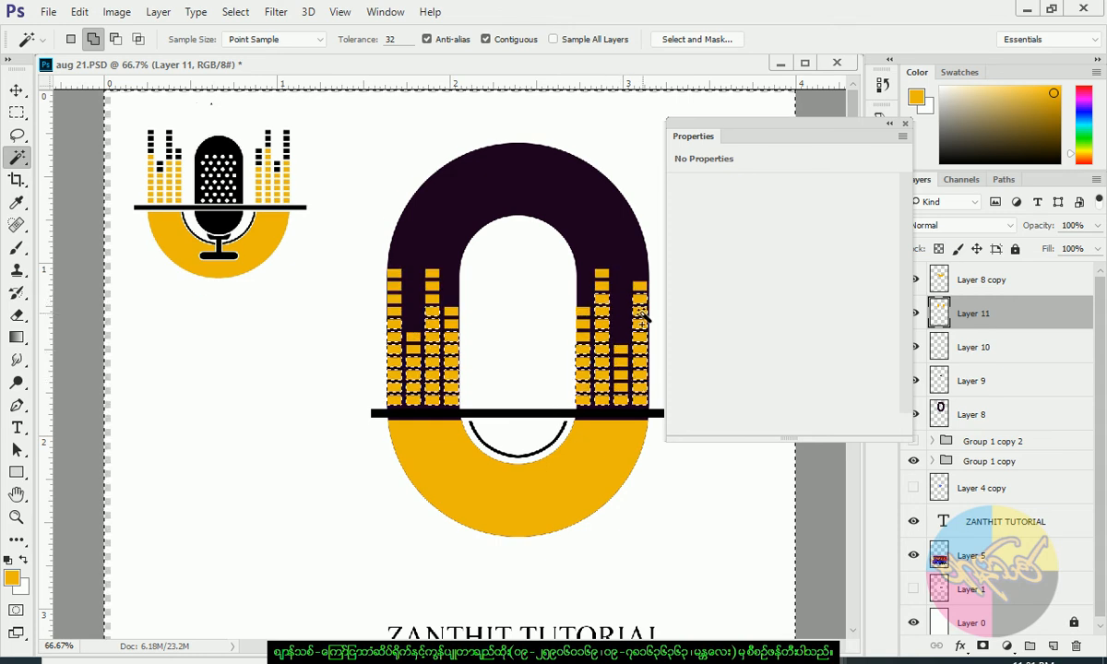
{"action": "key", "text": "ctrl+z"}
{"action": "left_click", "coordinate": [640, 300], "text": "shift"}
{"action": "left_click", "coordinate": [623, 386], "text": "shift"}
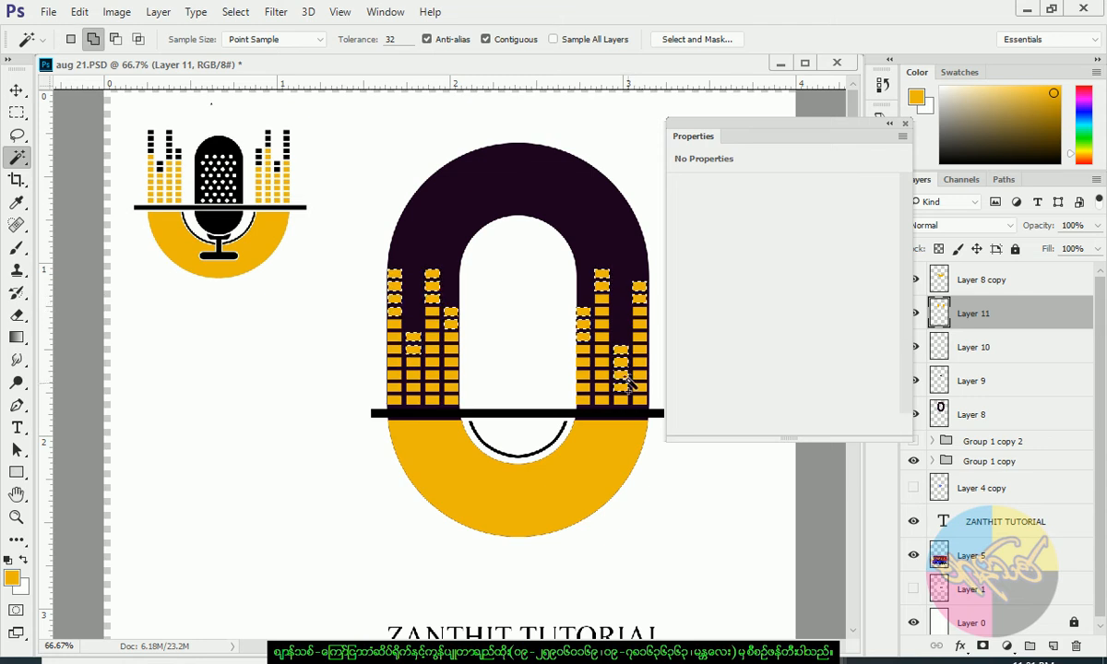
{"action": "left_click", "coordinate": [8, 561]}
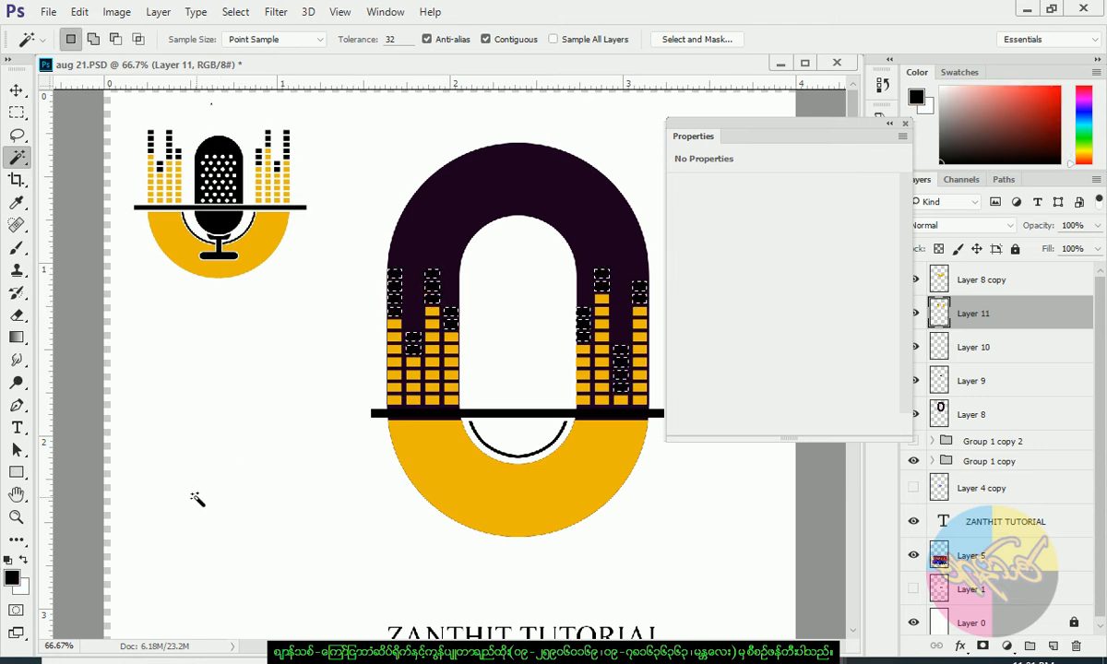
{"action": "key", "text": "ctrl+d"}
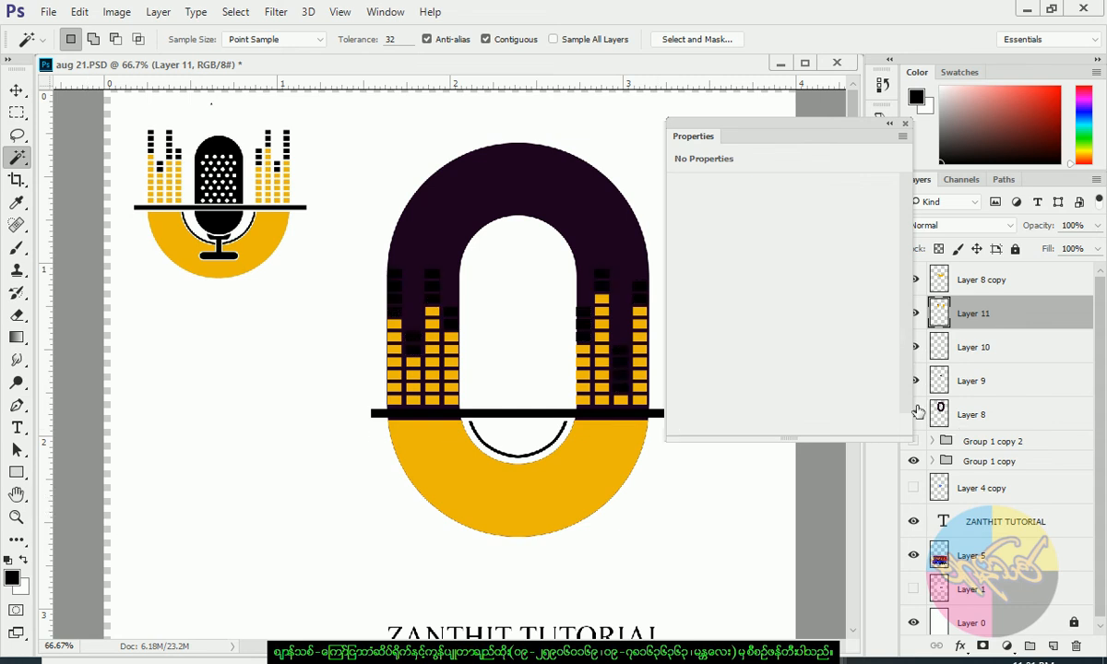
- Hide the dark arch on Layer 8 and move the shape properties clear of the logo
{"action": "left_click", "coordinate": [916, 415]}
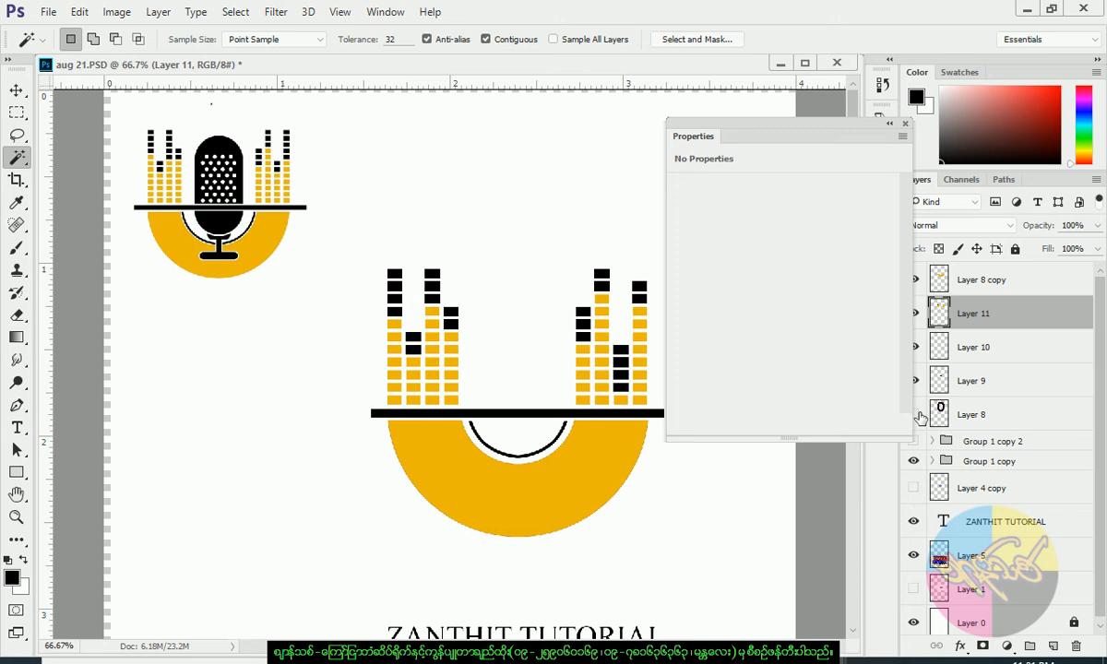
{"action": "scroll", "coordinate": [536, 259], "scroll_direction": "down", "scroll_amount": 3}
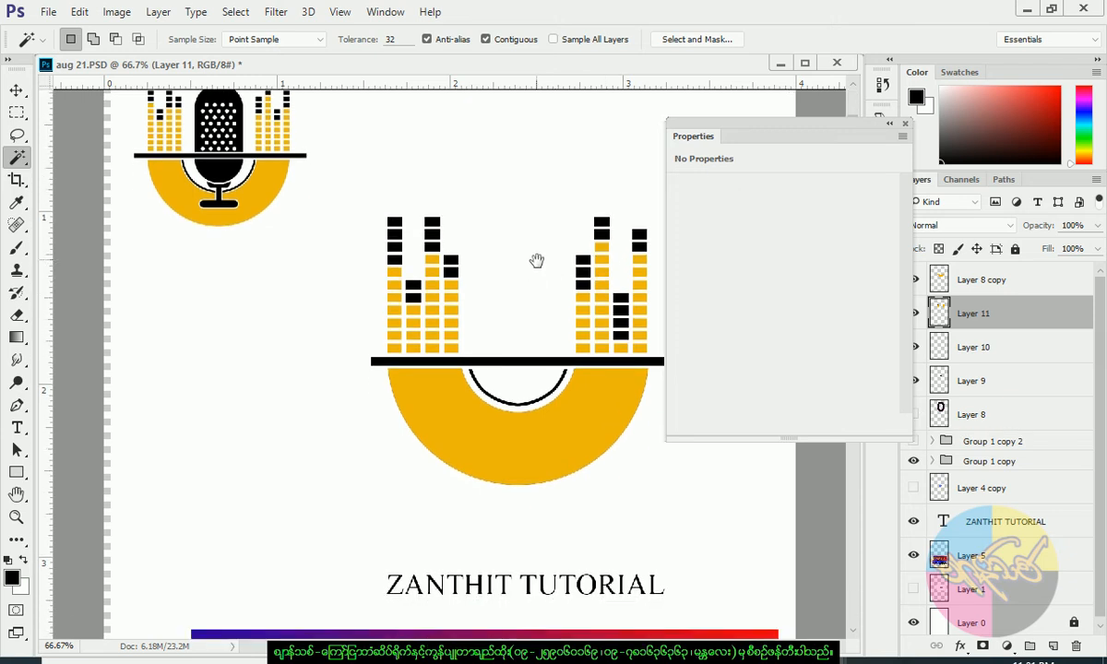
{"action": "left_click_drag", "start_coordinate": [737, 128], "coordinate": [789, 131]}
{"action": "left_click_drag", "start_coordinate": [653, 280], "coordinate": [642, 325]}
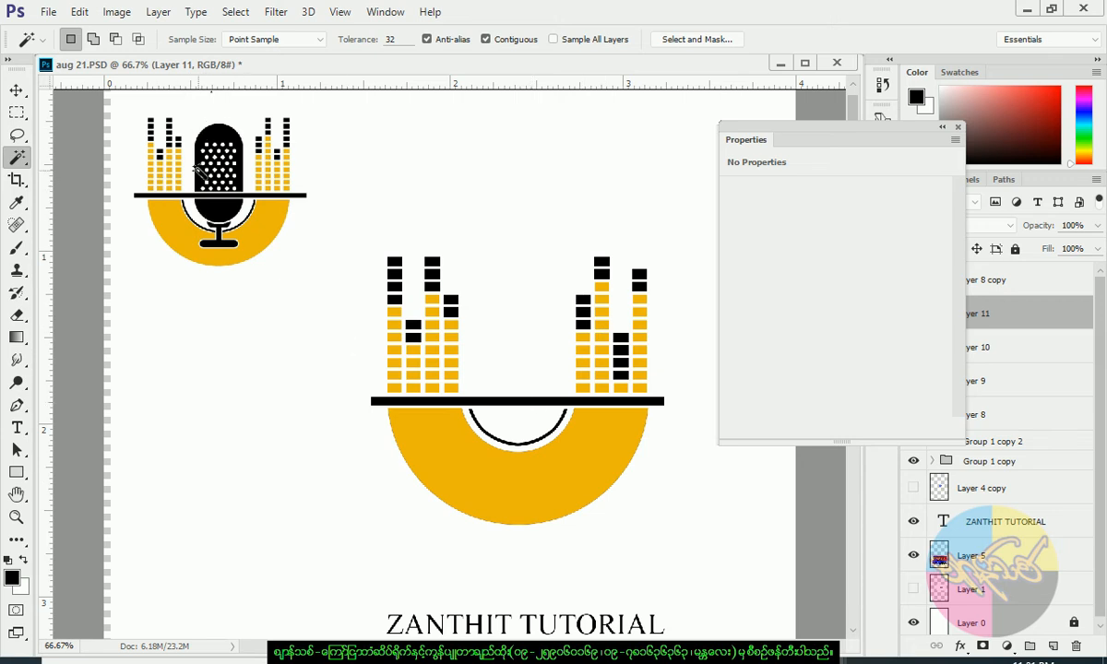
- Draw a rectangle path about 118.5 × 249 px between the equalizer columns and round all its corners to 59.25 px
{"action": "left_click", "coordinate": [16, 472]}
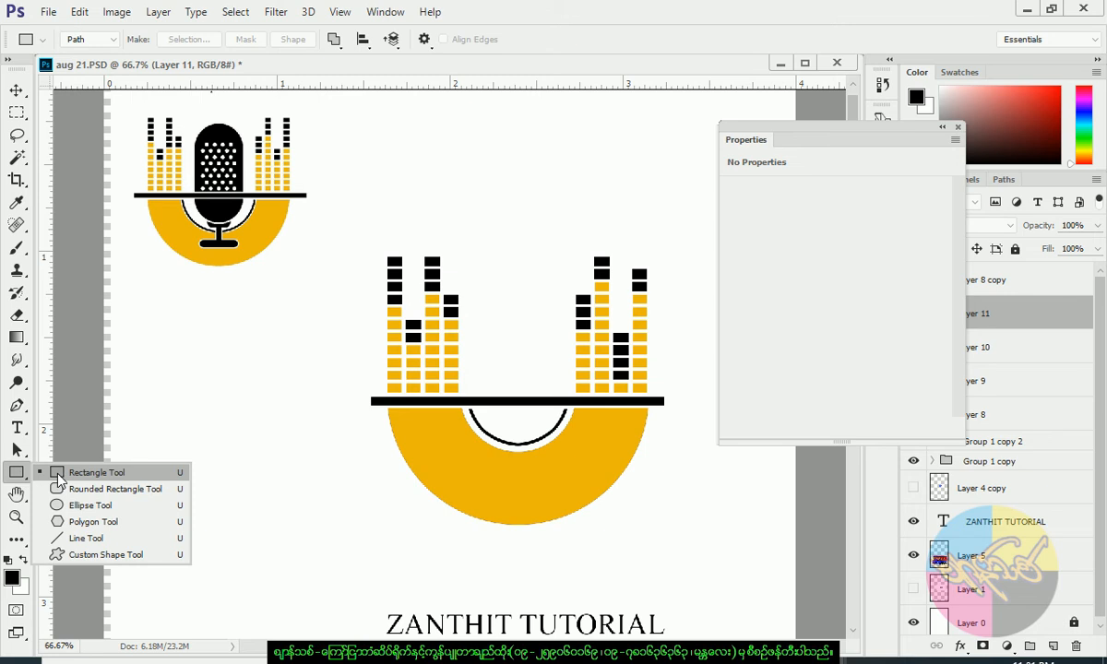
{"action": "left_click", "coordinate": [58, 475]}
{"action": "left_click_drag", "start_coordinate": [488, 272], "coordinate": [559, 416]}
{"action": "left_click_drag", "start_coordinate": [734, 305], "coordinate": [793, 316]}
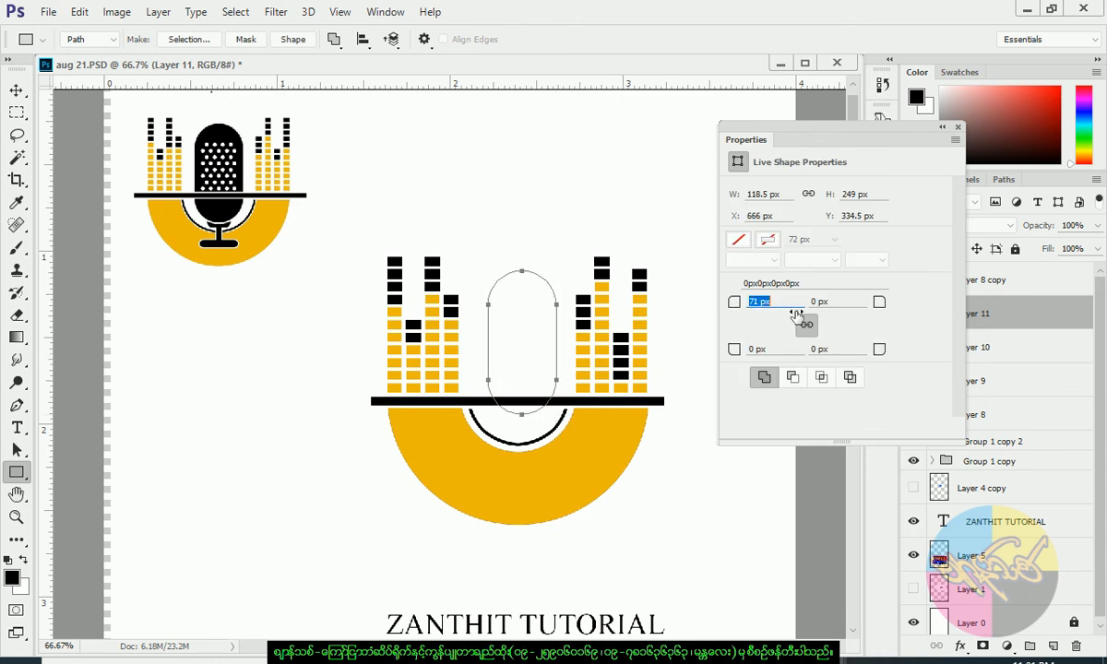
{"action": "left_click", "coordinate": [800, 322]}
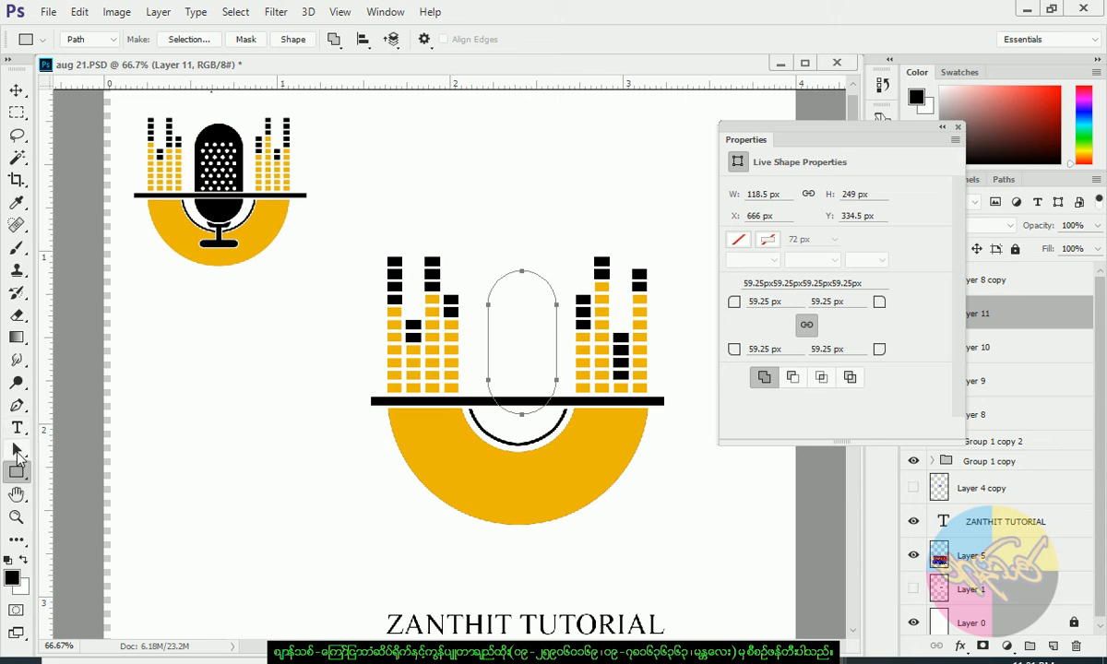
- Center the capsule path over the arc, stretch it upward to about 294 px tall and widen it slightly
{"action": "left_click", "coordinate": [17, 449]}
{"action": "left_click_drag", "start_coordinate": [526, 370], "coordinate": [535, 360]}
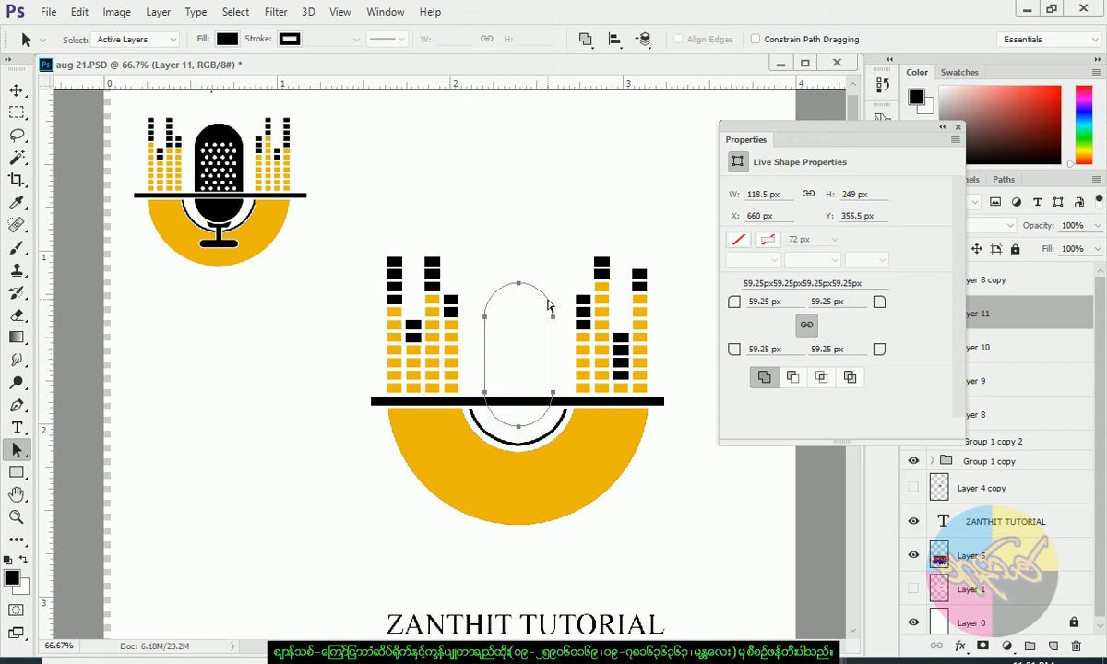
{"action": "key", "text": "ctrl+t"}
{"action": "left_click_drag", "start_coordinate": [519, 284], "coordinate": [520, 257]}
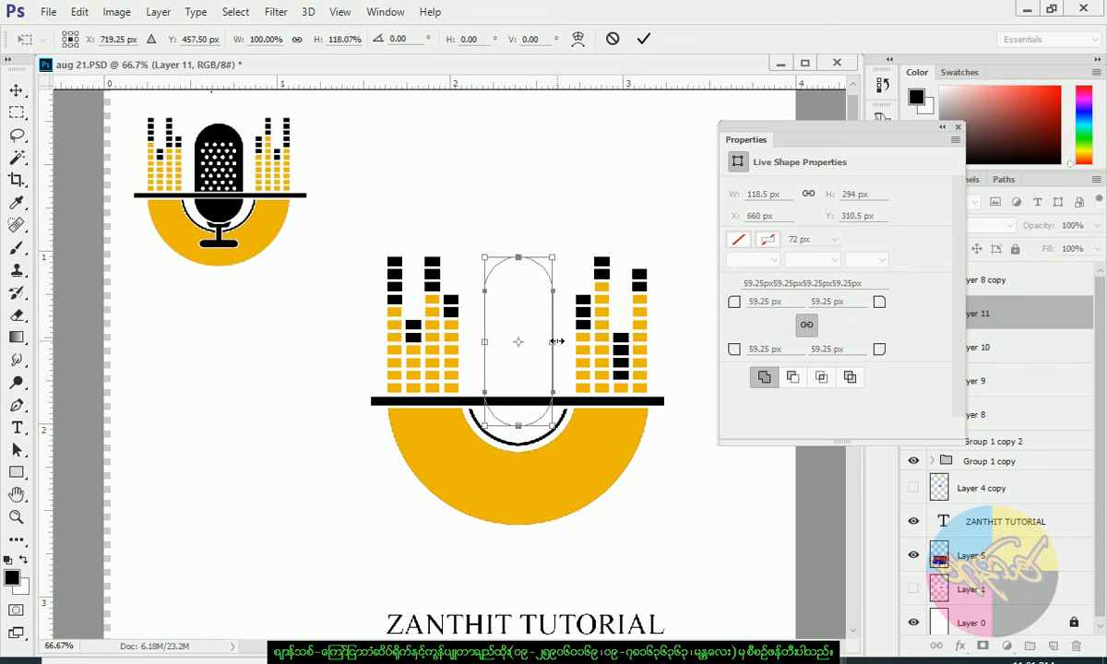
{"action": "left_click_drag", "start_coordinate": [556, 341], "coordinate": [560, 343]}
{"action": "key", "text": "Return"}
- Turn the capsule path into a selection, fill it black on a new layer and deselect
{"action": "right_click", "coordinate": [516, 328]}
{"action": "left_click", "coordinate": [570, 298]}
{"action": "left_click", "coordinate": [647, 178]}
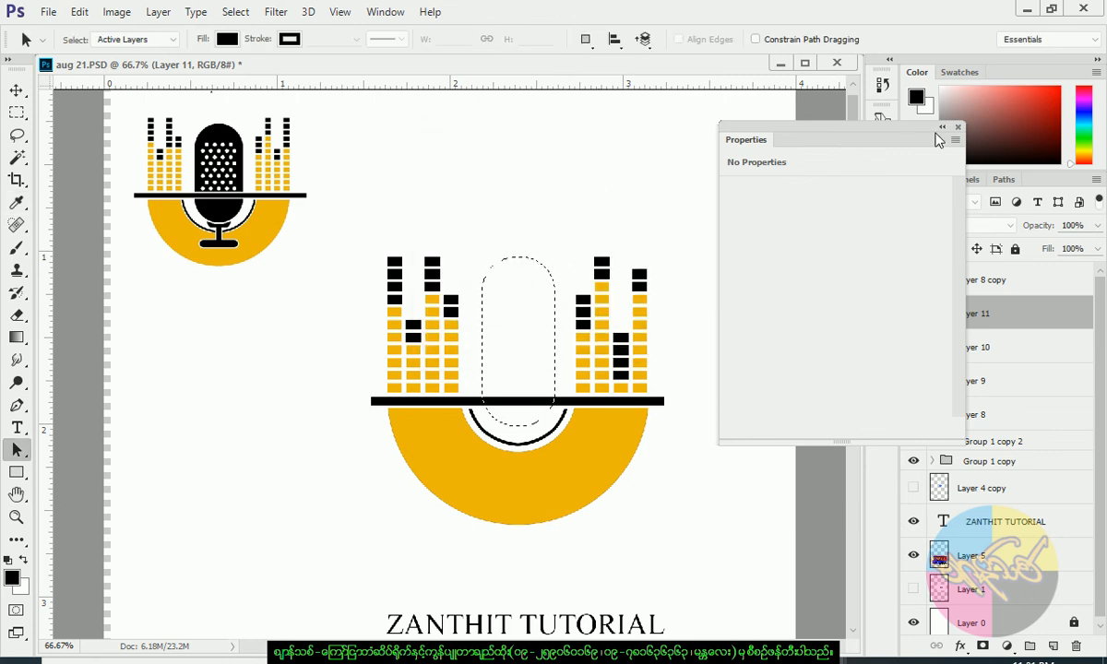
{"action": "left_click", "coordinate": [883, 120]}
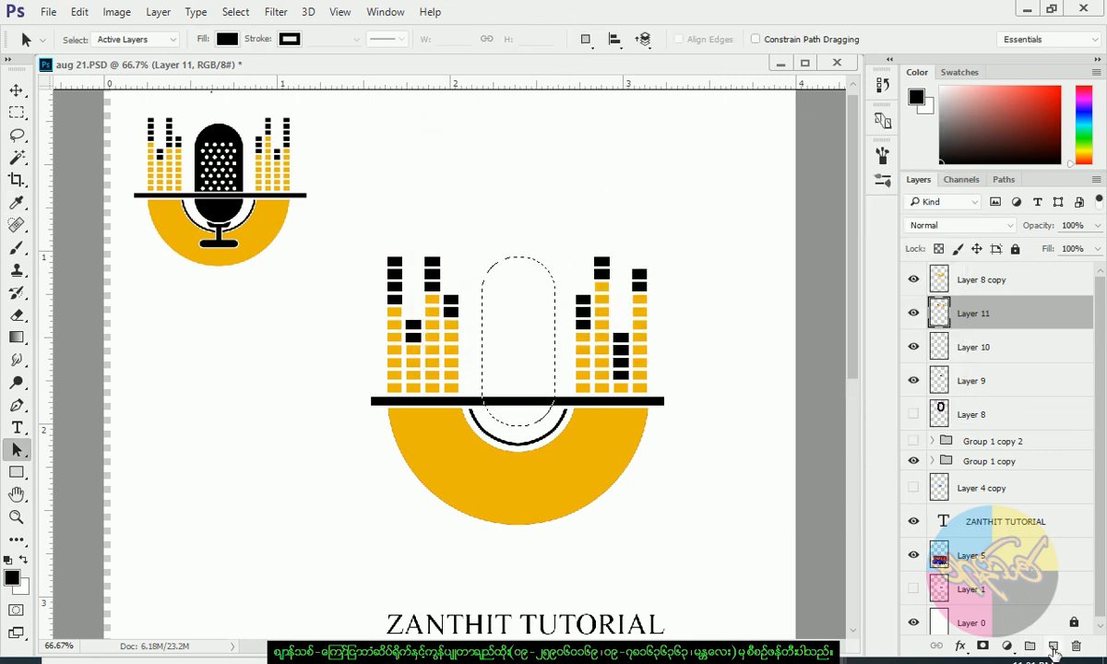
{"action": "left_click", "coordinate": [1053, 648]}
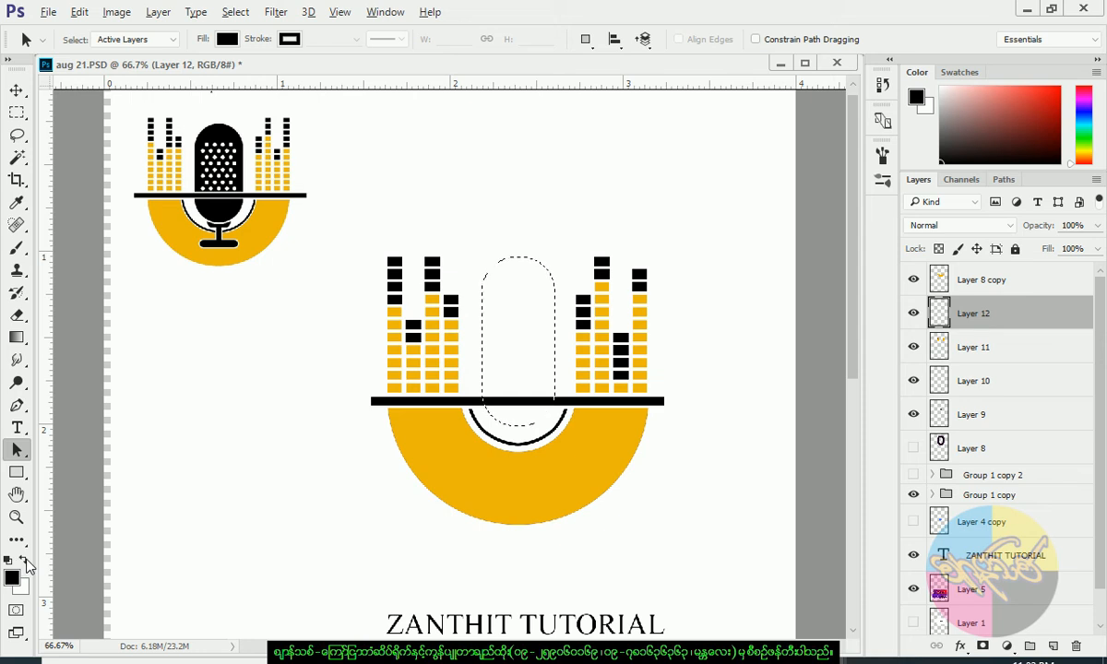
{"action": "key", "text": "alt+BackSpace"}
{"action": "key", "text": "ctrl+d"}
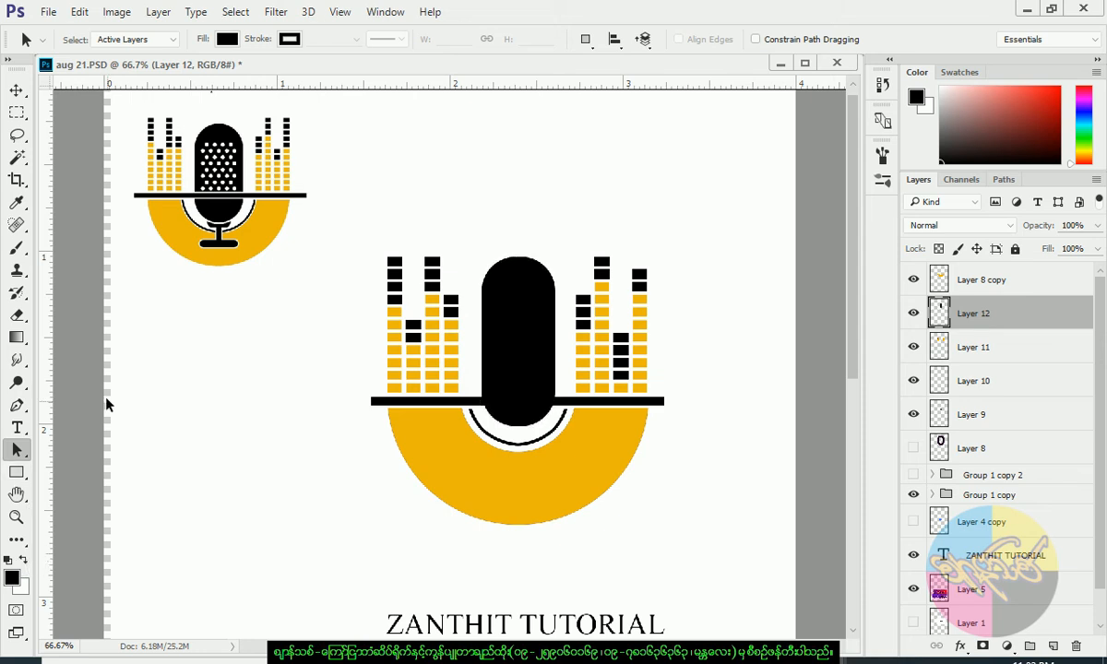
- Move the capsule's Layer 12 directly below Layer 9 in the layer stack
{"action": "left_click", "coordinate": [15, 92]}
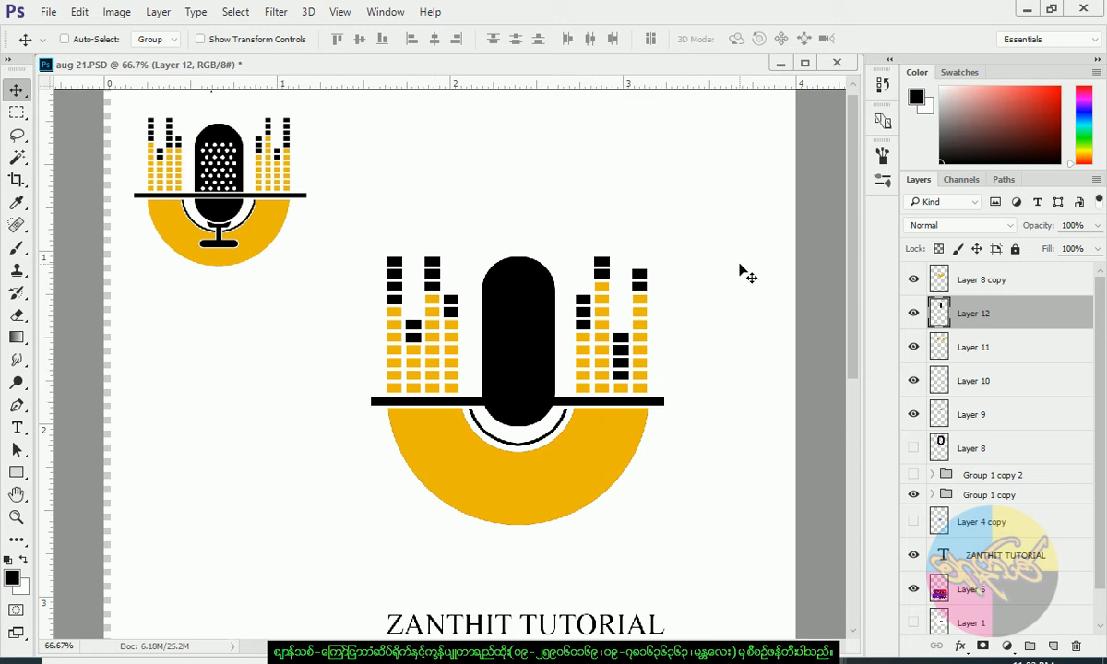
{"action": "left_click_drag", "start_coordinate": [1009, 315], "coordinate": [916, 415]}
{"action": "left_click", "coordinate": [913, 381]}
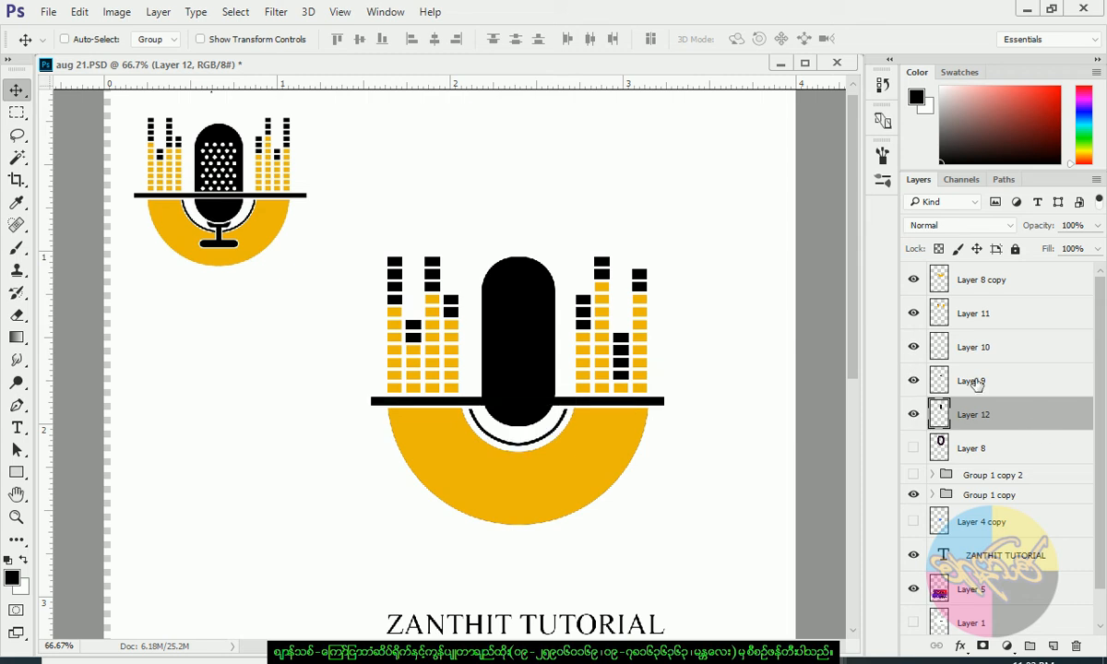
- Add a 5 px white outside stroke to the horizontal bar on Layer 10
{"action": "left_click", "coordinate": [931, 346]}
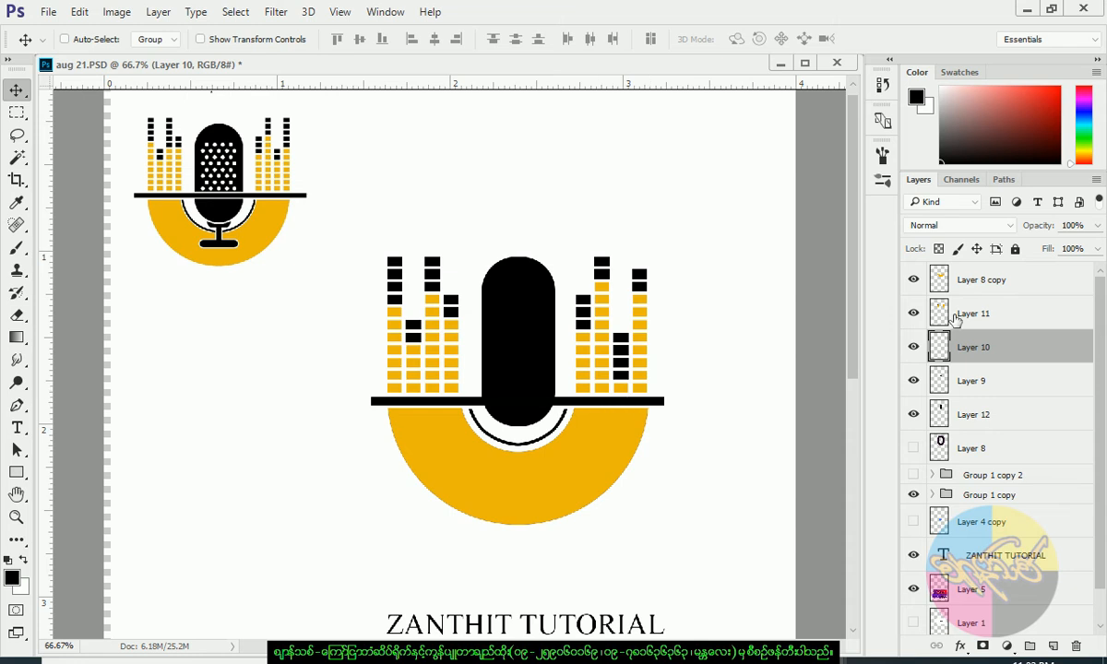
{"action": "left_click", "coordinate": [914, 348]}
{"action": "left_click", "coordinate": [914, 348]}
{"action": "double_click", "coordinate": [1033, 355]}
{"action": "left_click_drag", "start_coordinate": [539, 264], "coordinate": [851, 143]}
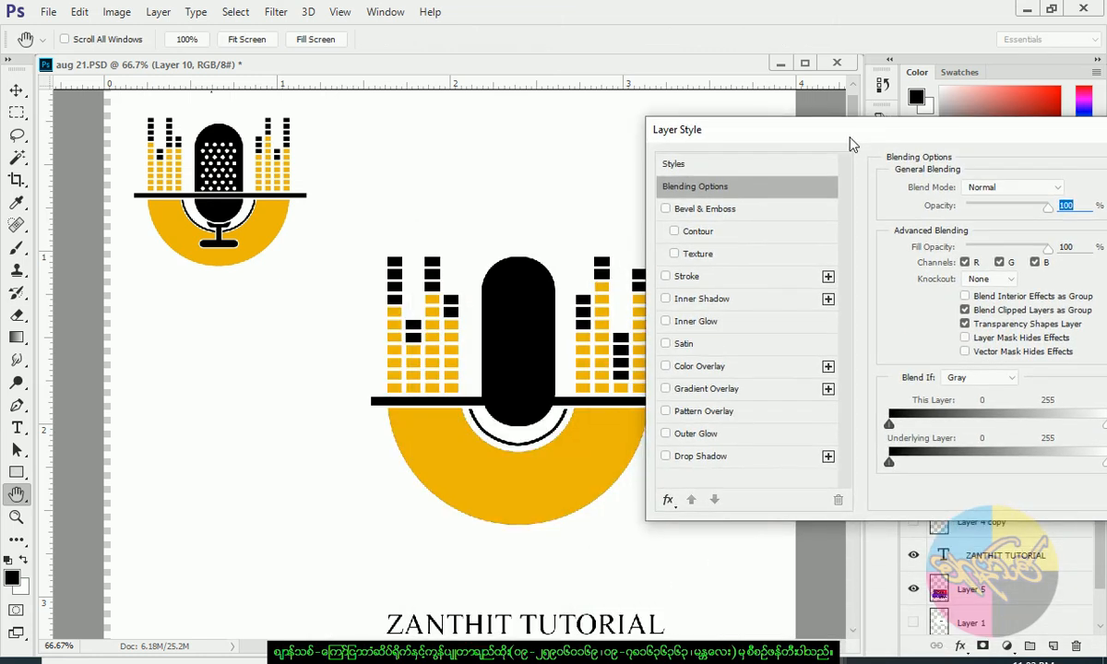
{"action": "left_click", "coordinate": [722, 281]}
{"action": "left_click_drag", "start_coordinate": [957, 196], "coordinate": [956, 194]}
{"action": "mouse_move", "coordinate": [943, 150]}
{"action": "left_mouse_down"}
{"action": "mouse_move", "coordinate": [748, 200]}
{"action": "mouse_move", "coordinate": [693, 226]}
{"action": "left_mouse_up"}
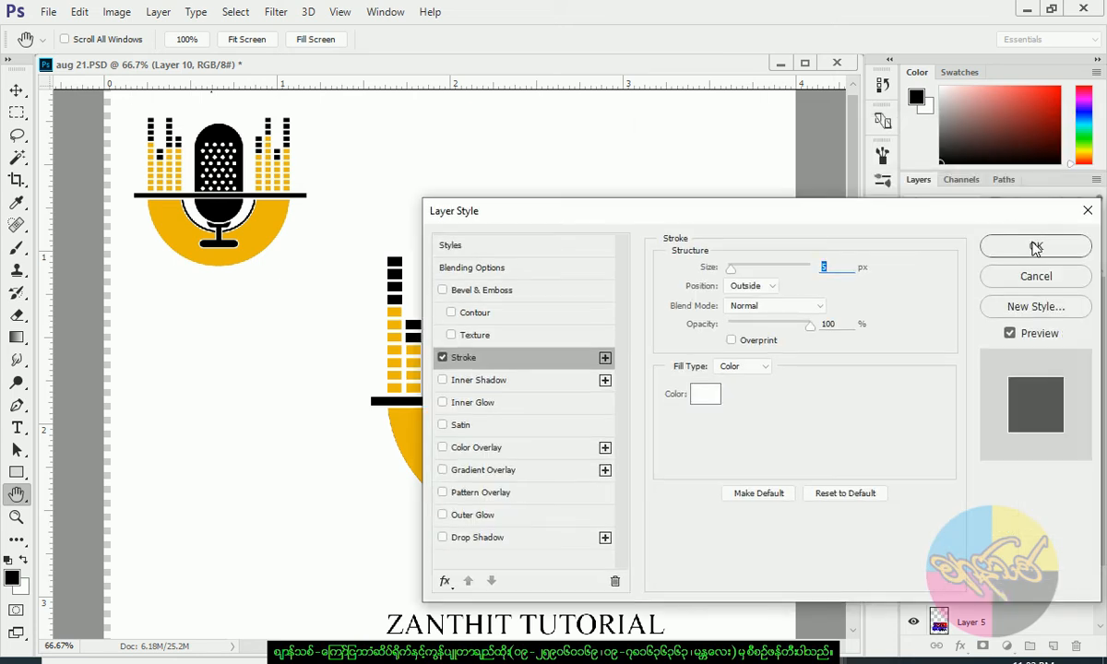
{"action": "left_click", "coordinate": [1033, 244]}
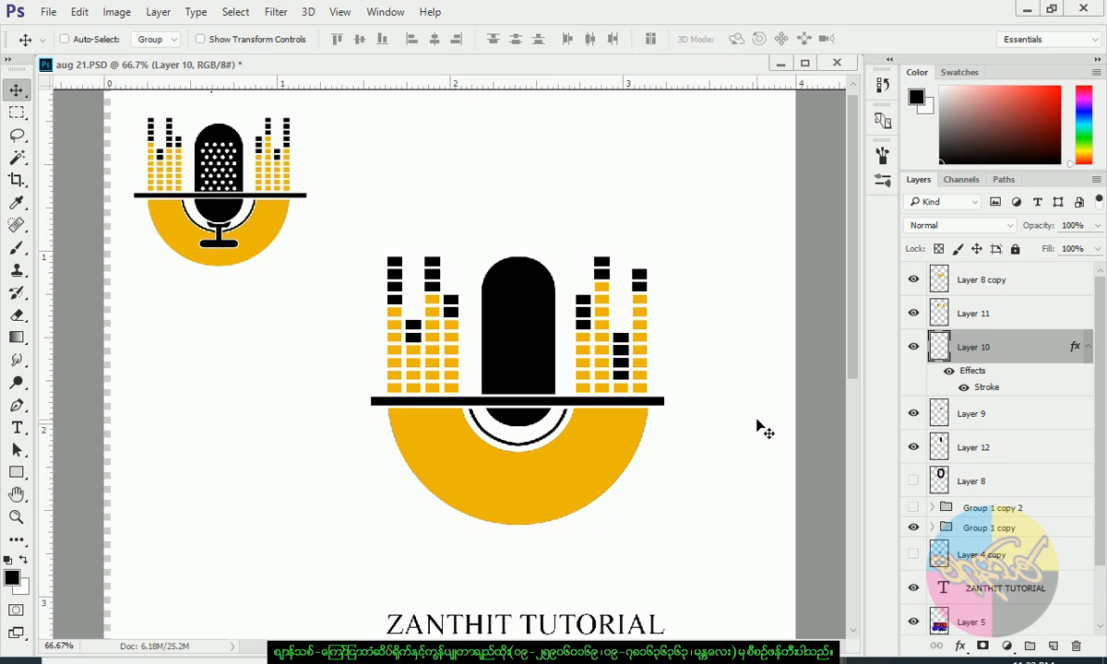
- Stretch the black microphone capsule on Layer 12 downward to about 103.5% of its height
{"action": "key", "text": "ctrl+t"}
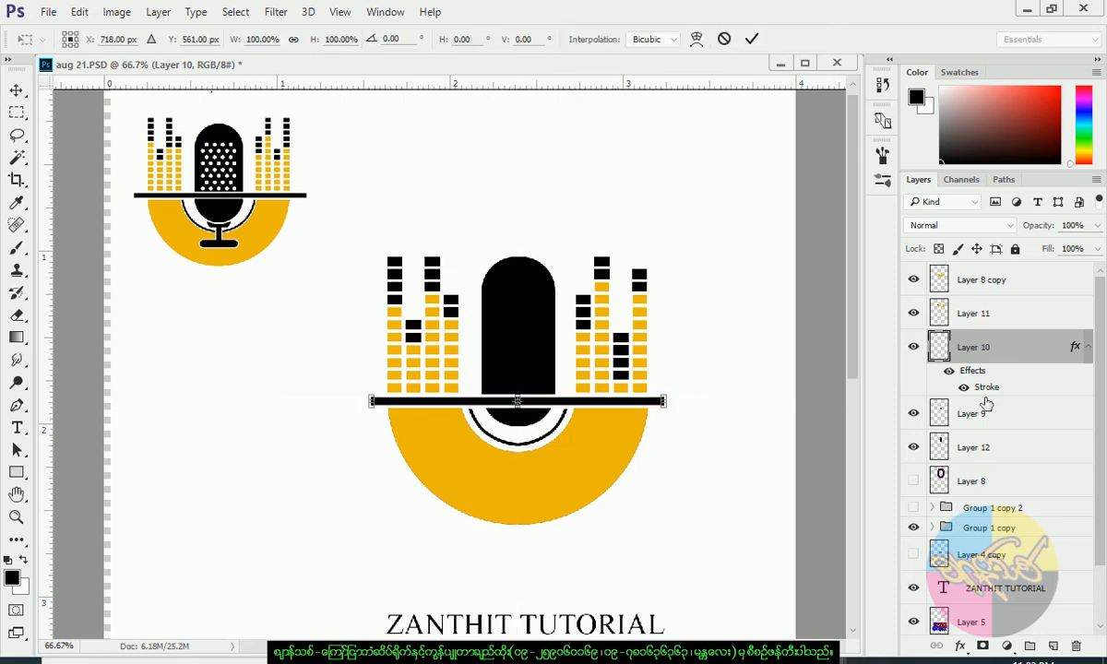
{"action": "key", "text": "Return"}
{"action": "left_click", "coordinate": [973, 447]}
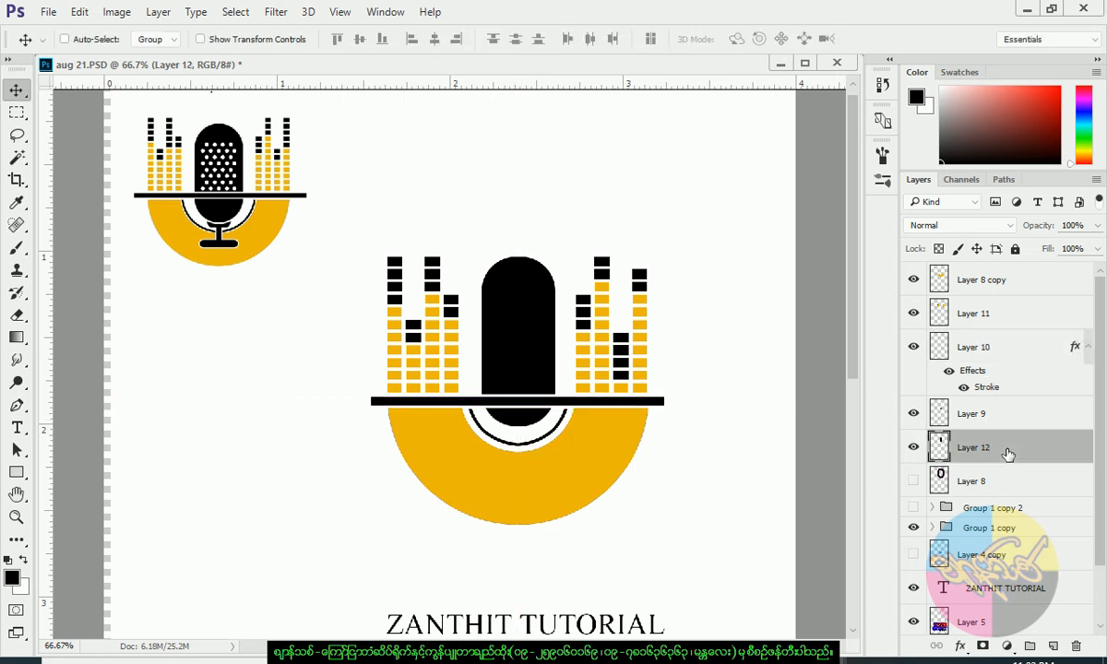
{"action": "key", "text": "ctrl+t"}
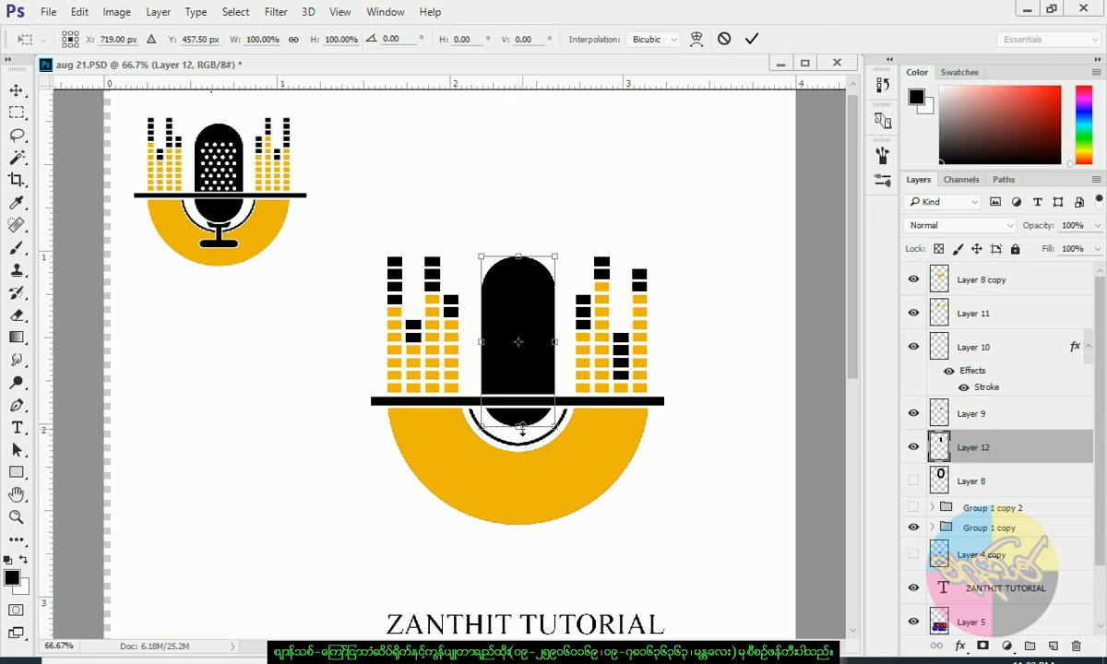
{"action": "left_click_drag", "start_coordinate": [521, 427], "coordinate": [521, 433]}
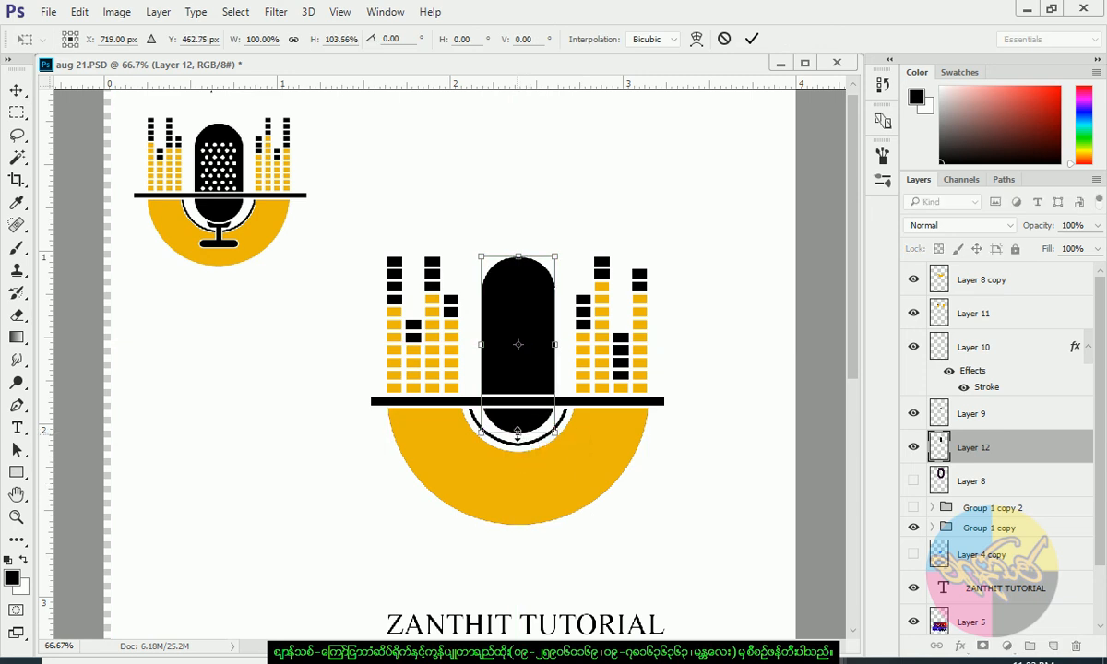
{"action": "key", "text": "Return"}
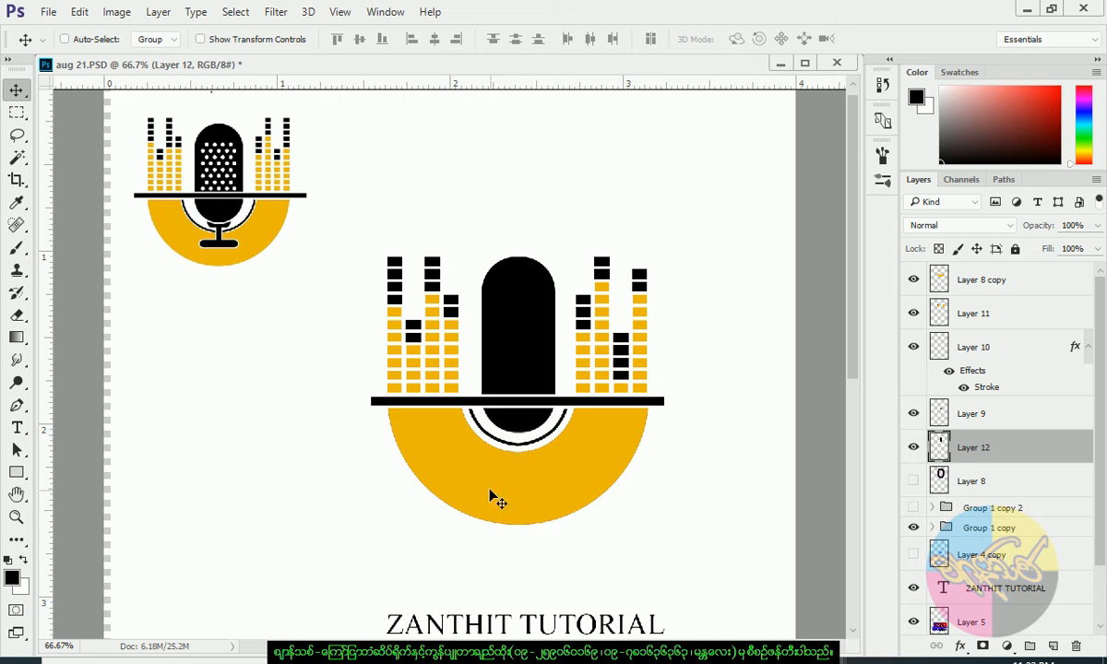
- Draw rounded-rectangle paths for the microphone stand: a short neck, a stem about 18 × 66 px and a base about 97 × 19 px
{"action": "left_click", "coordinate": [18, 473]}
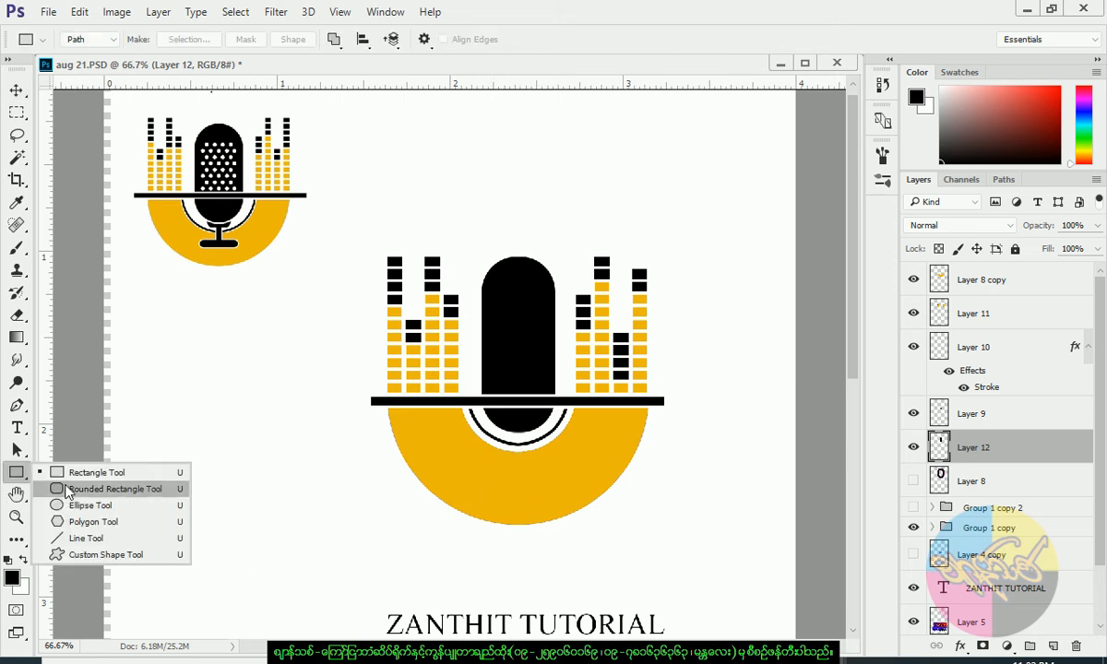
{"action": "left_click", "coordinate": [92, 489]}
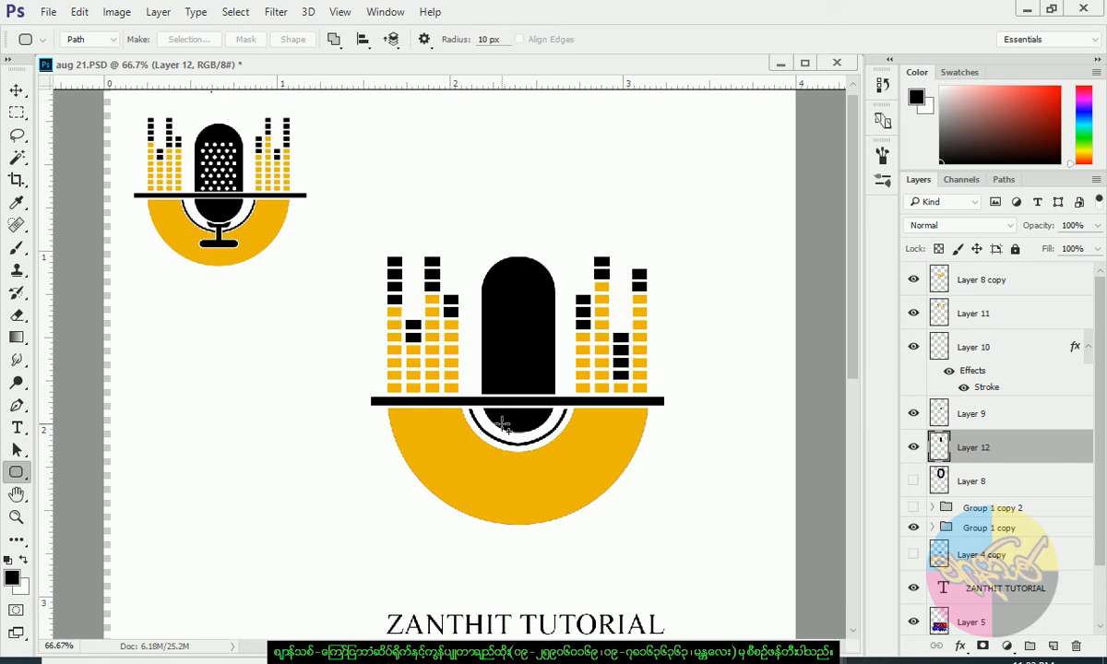
{"action": "left_click_drag", "start_coordinate": [501, 425], "coordinate": [523, 472]}
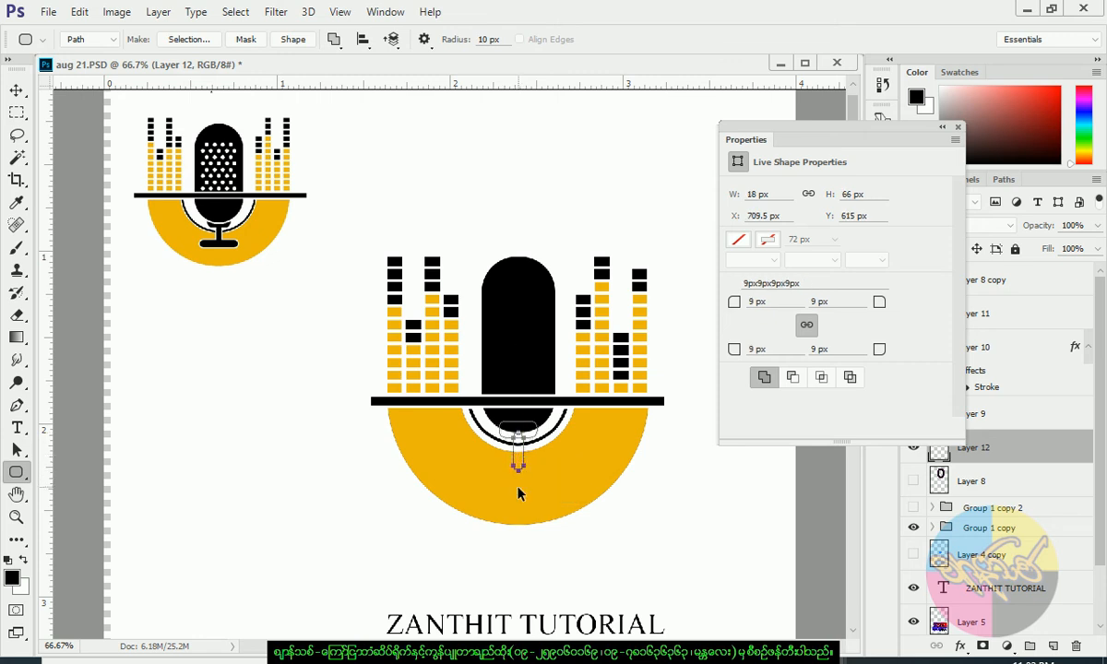
{"action": "key", "text": "ctrl+plus"}
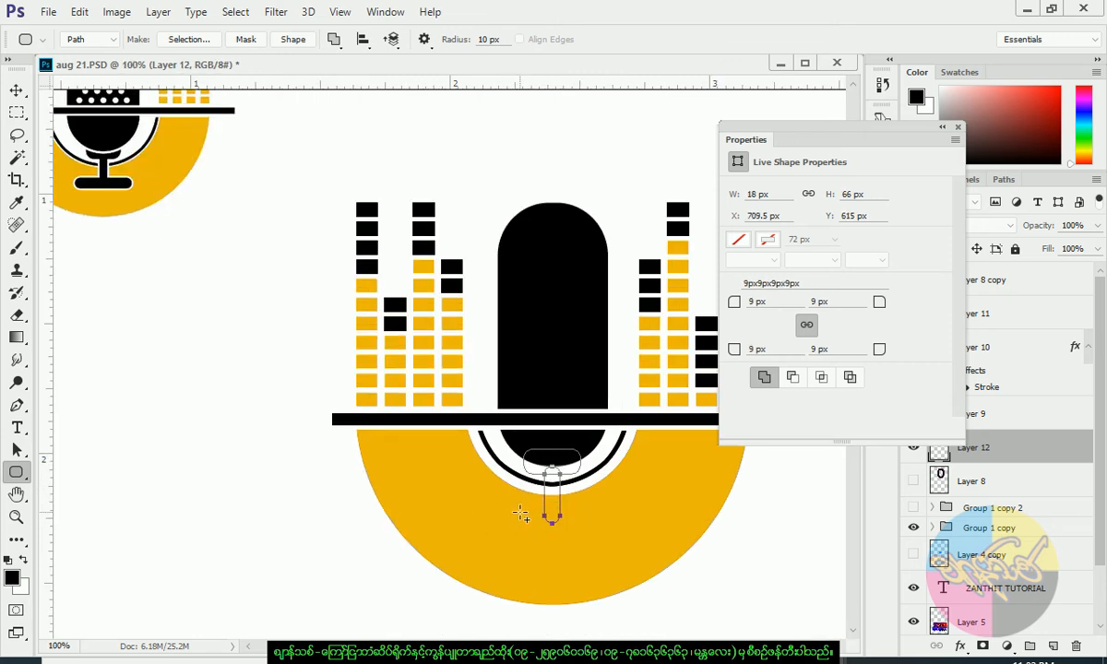
{"action": "left_click_drag", "start_coordinate": [516, 513], "coordinate": [601, 527]}
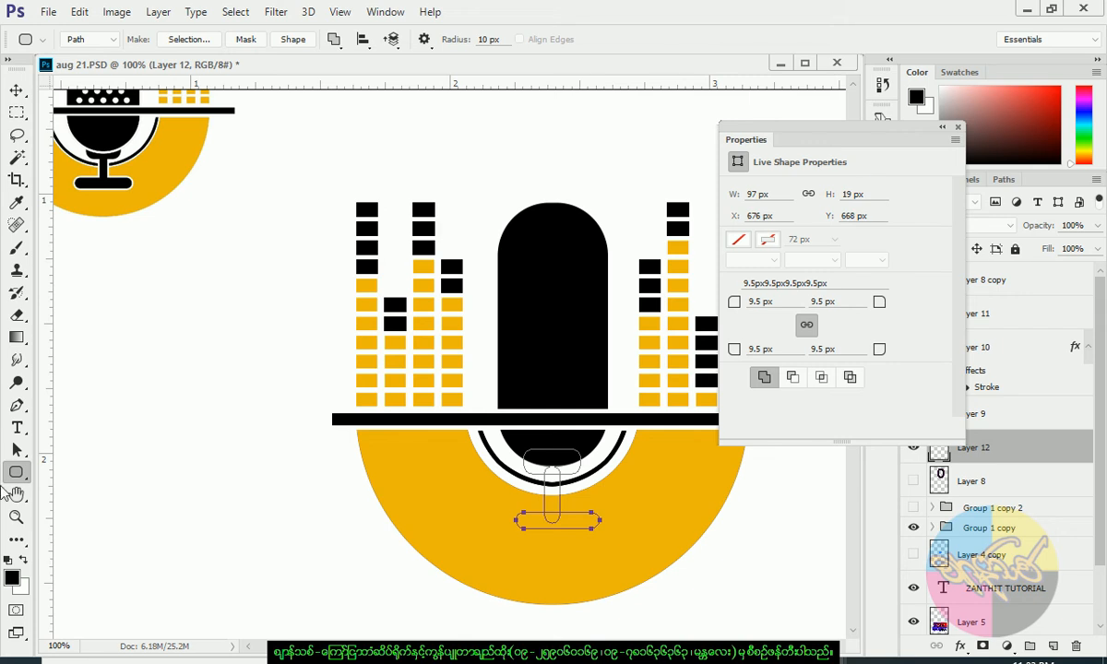
- Select all three stand paths and align them by their horizontal centers
{"action": "left_click", "coordinate": [17, 449]}
{"action": "left_click_drag", "start_coordinate": [459, 449], "coordinate": [609, 548]}
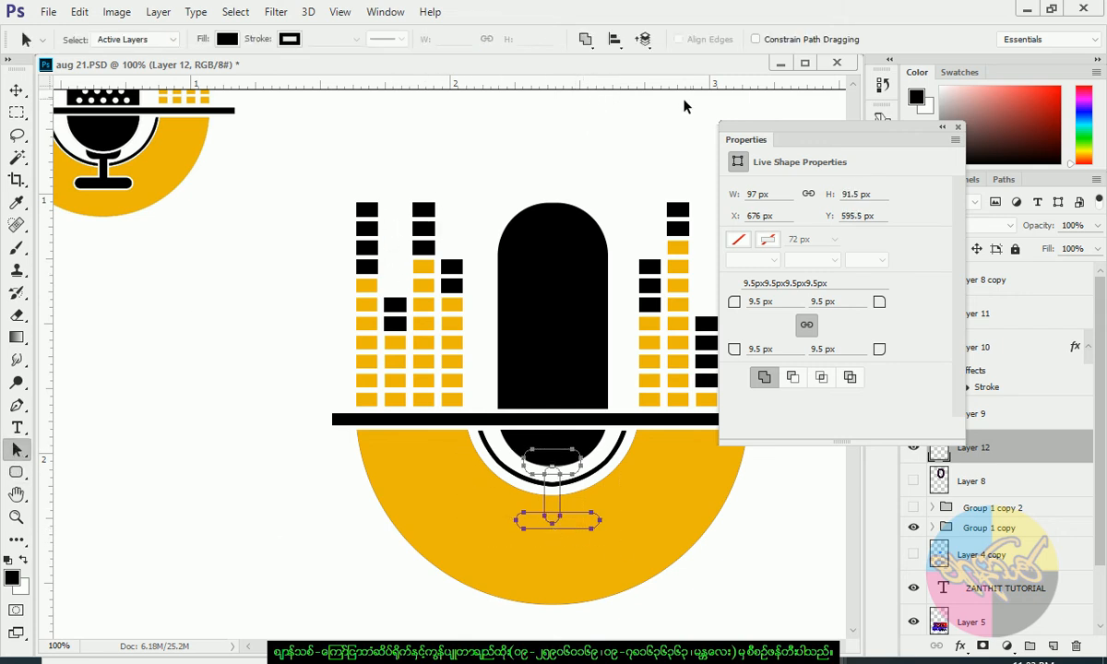
{"action": "left_click", "coordinate": [615, 40]}
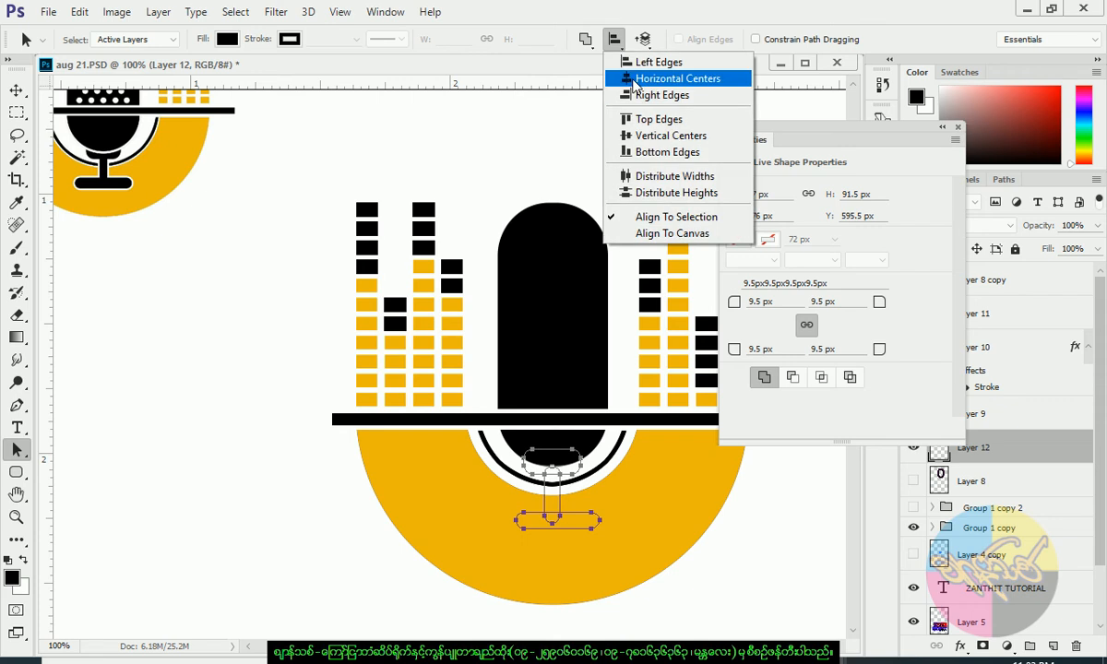
{"action": "left_click", "coordinate": [635, 80]}
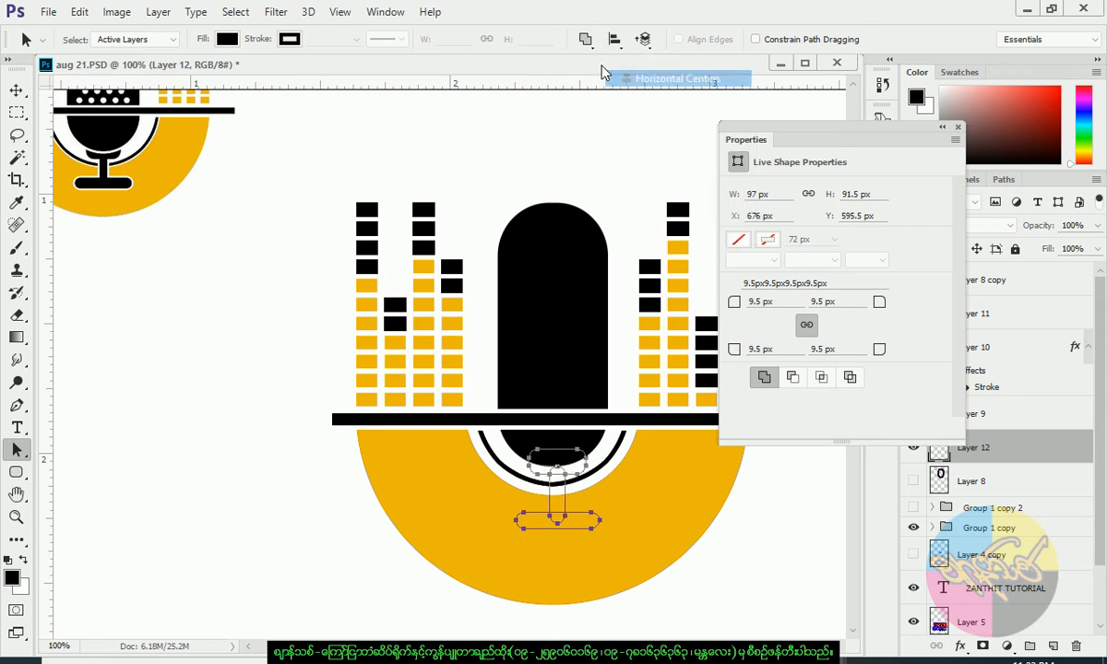
- Turn the stand paths into a selection with 0 px feather, fill it black on a new layer and deselect
{"action": "right_click", "coordinate": [574, 471]}
{"action": "left_click", "coordinate": [679, 106]}
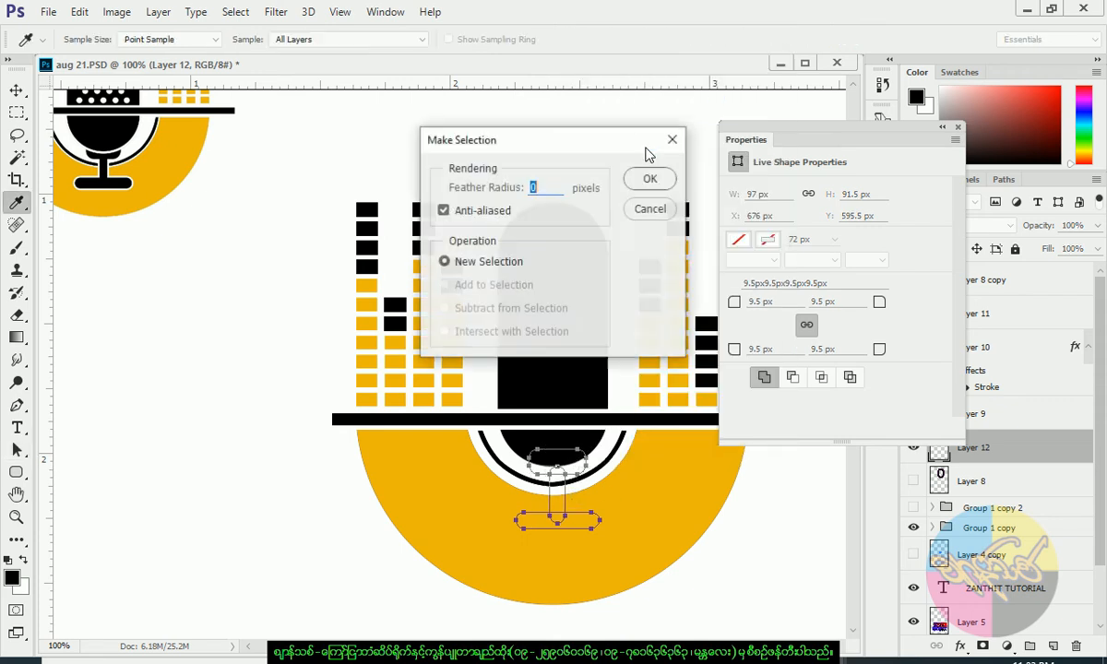
{"action": "left_click", "coordinate": [650, 180]}
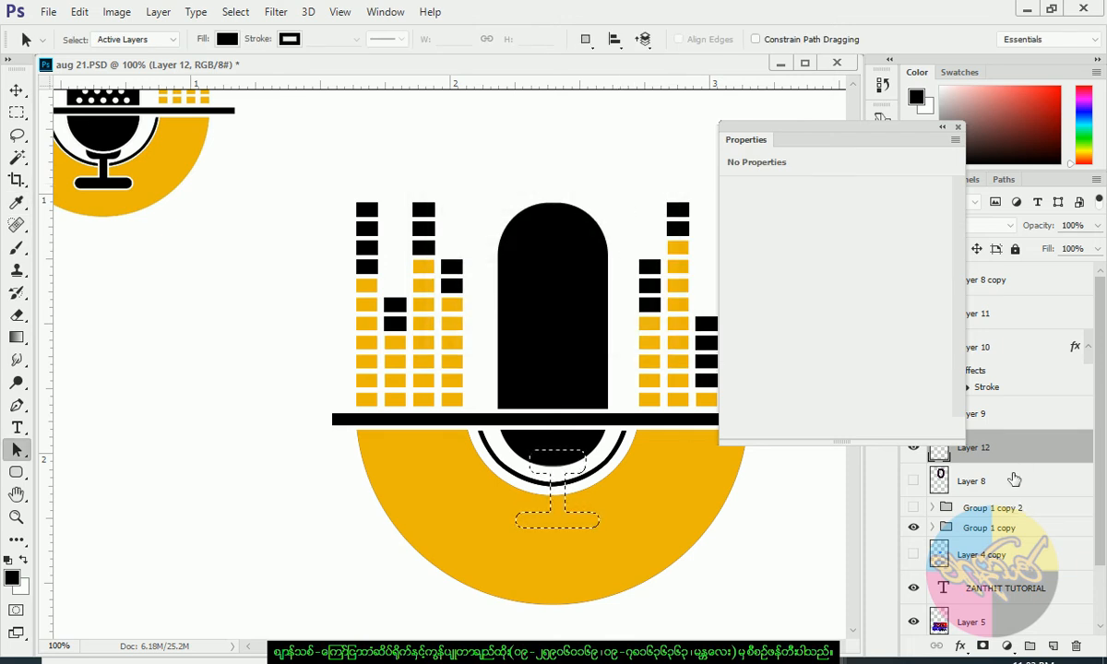
{"action": "left_click", "coordinate": [957, 128]}
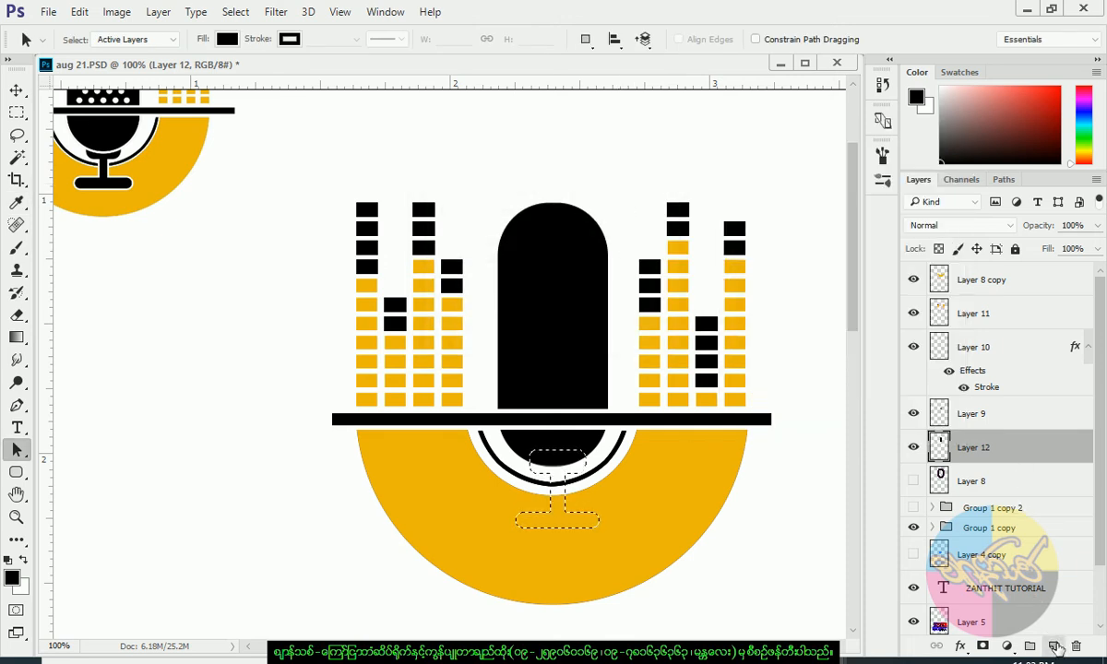
{"action": "left_click", "coordinate": [1052, 645]}
{"action": "key", "text": "alt+BackSpace"}
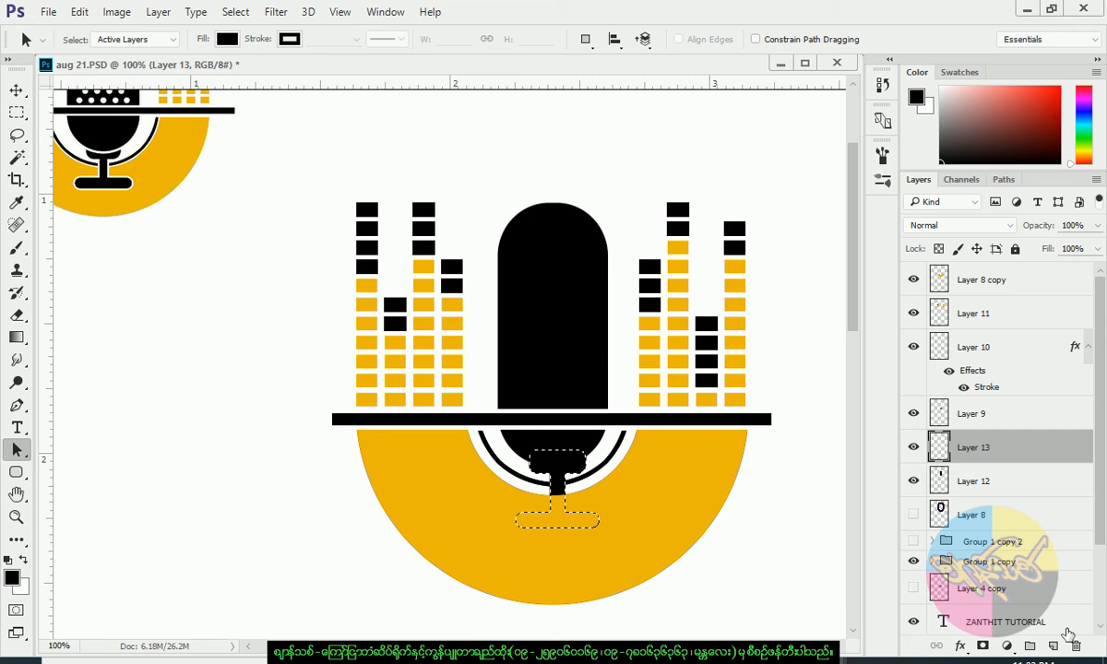
{"action": "key", "text": "ctrl+d"}
- Bring the stand's Layer 13 to the top of the stack and center it horizontally under the microphone capsule, nudging it slightly down
{"action": "left_click_drag", "start_coordinate": [1008, 447], "coordinate": [1003, 278]}
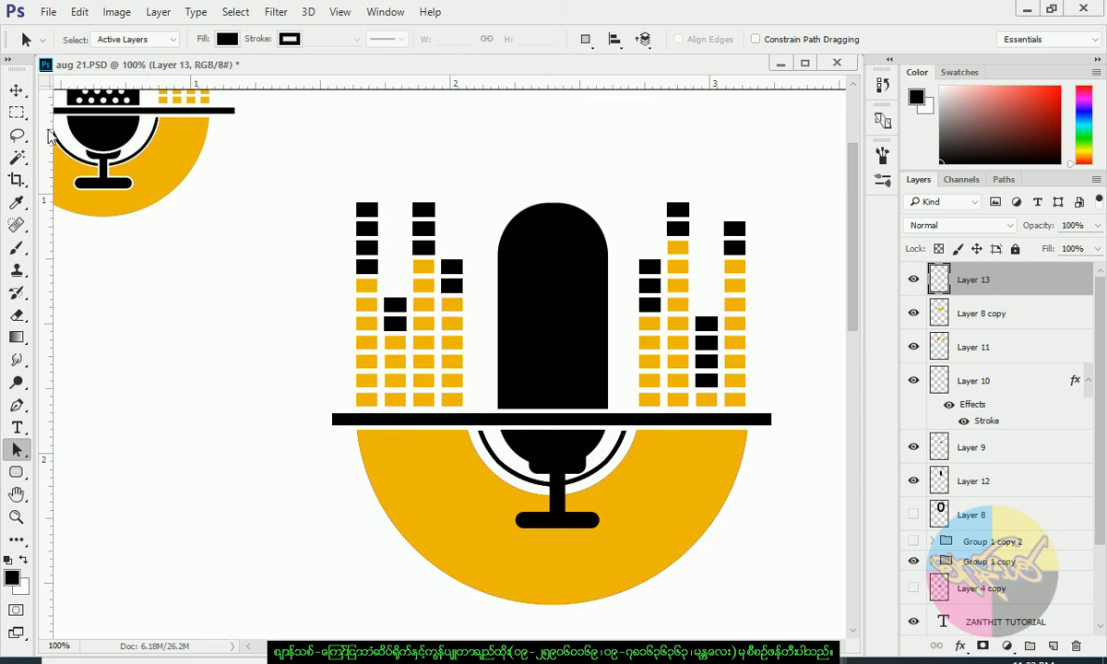
{"action": "left_click", "coordinate": [15, 90]}
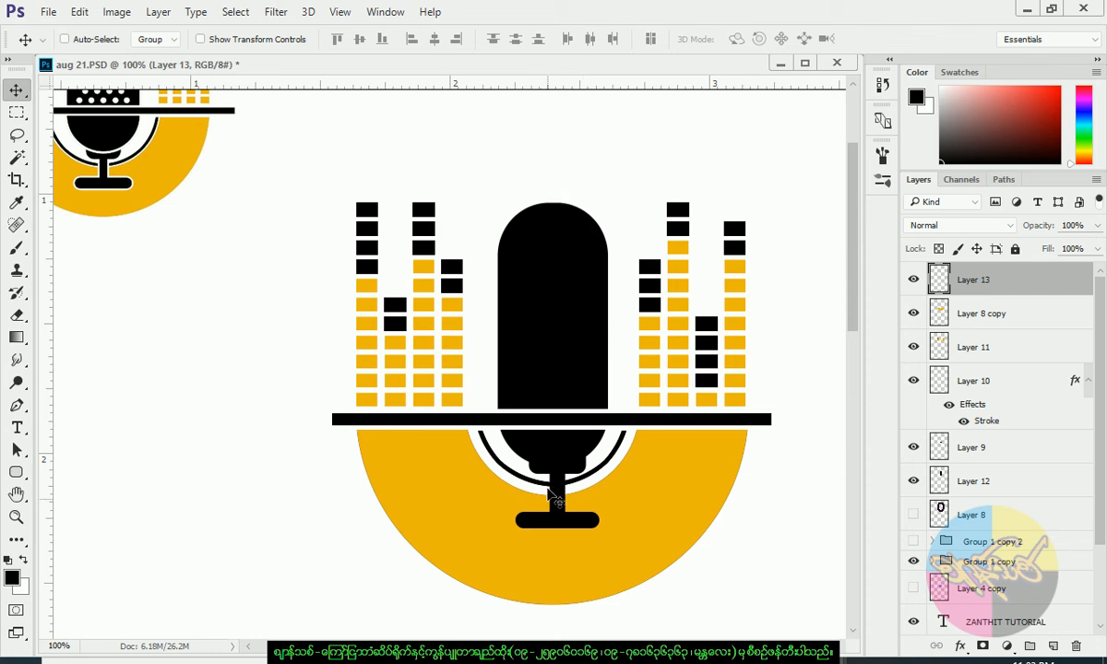
{"action": "mouse_move", "coordinate": [568, 526]}
{"action": "left_mouse_down"}
{"action": "mouse_move", "coordinate": [543, 524]}
{"action": "mouse_move", "coordinate": [554, 530]}
{"action": "left_mouse_up"}
{"action": "left_click", "coordinate": [18, 116]}
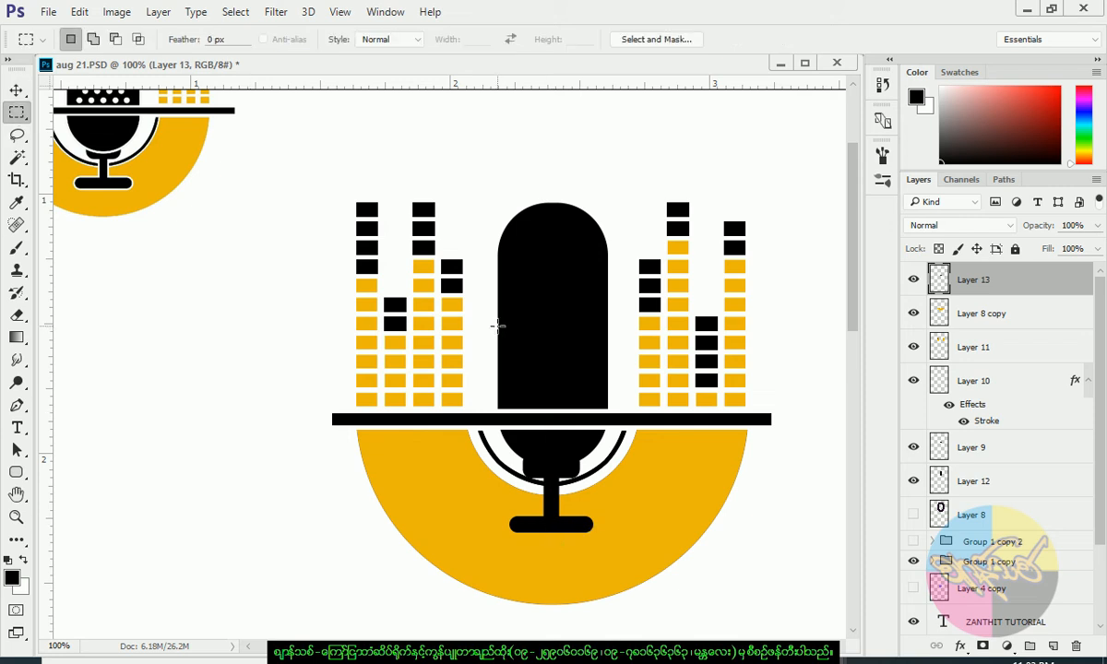
{"action": "left_click_drag", "start_coordinate": [497, 325], "coordinate": [607, 342]}
{"action": "left_click", "coordinate": [16, 89]}
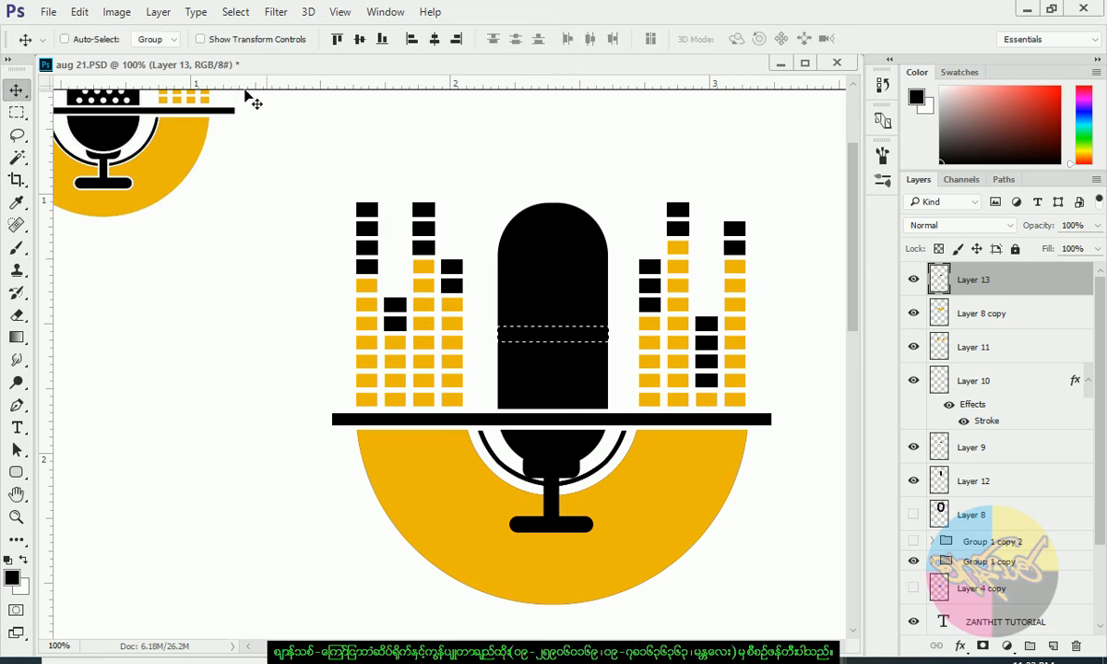
{"action": "left_click", "coordinate": [435, 42]}
{"action": "key", "text": "ctrl+d"}
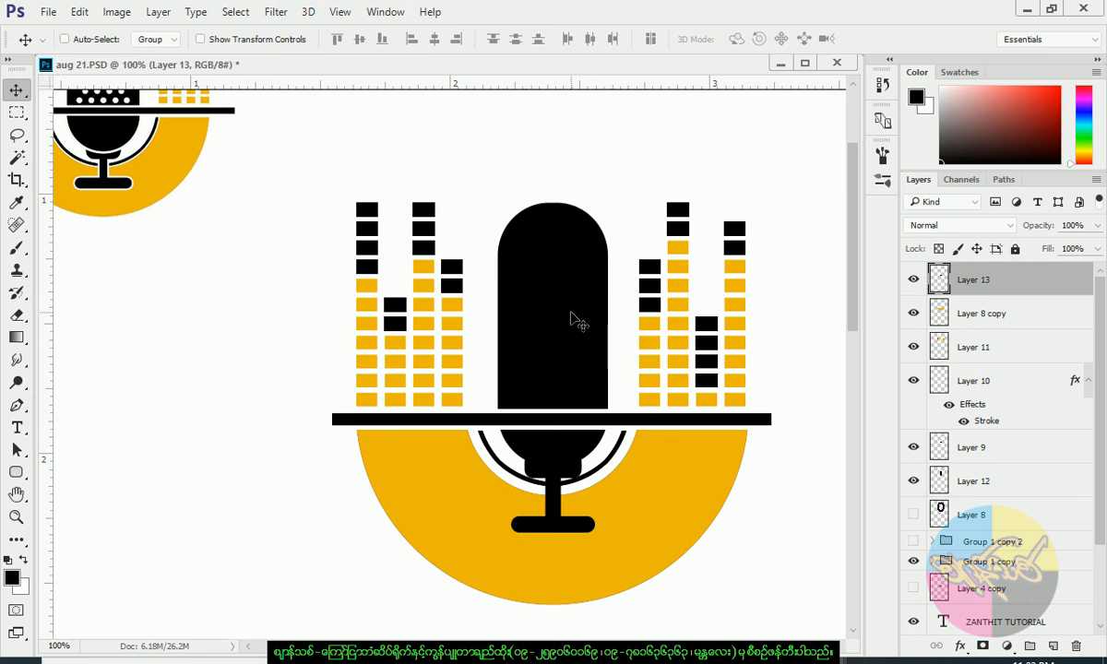
- Add a 10 px white outside stroke to the microphone capsule on Layer 12
{"action": "left_click", "coordinate": [939, 475]}
{"action": "left_click", "coordinate": [913, 480]}
{"action": "left_click", "coordinate": [913, 481]}
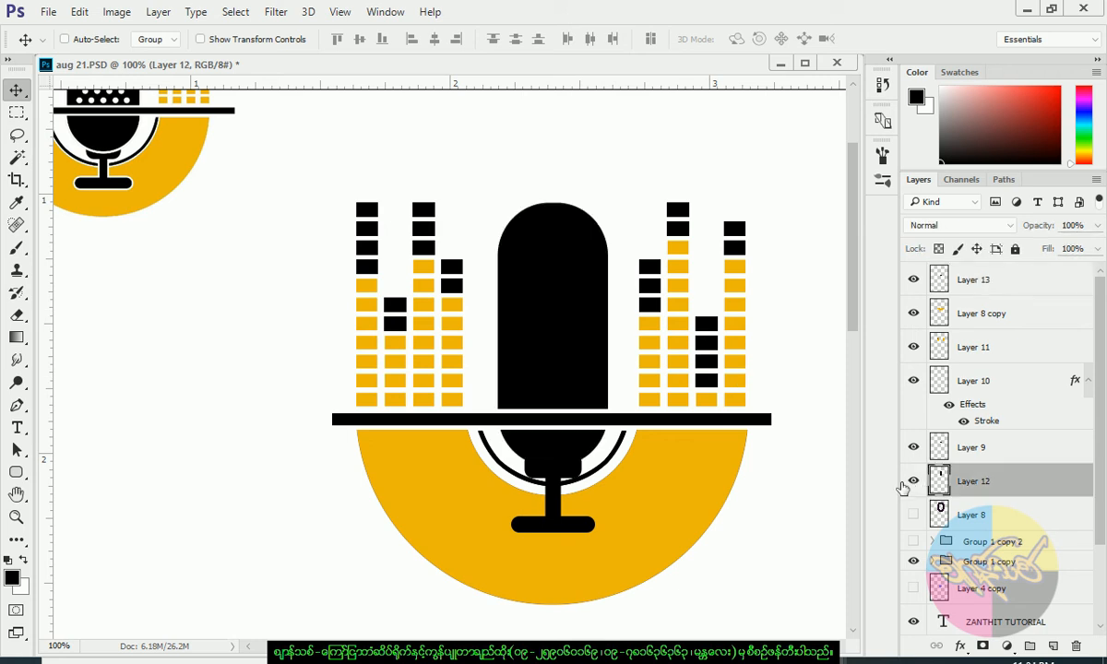
{"action": "double_click", "coordinate": [1044, 487]}
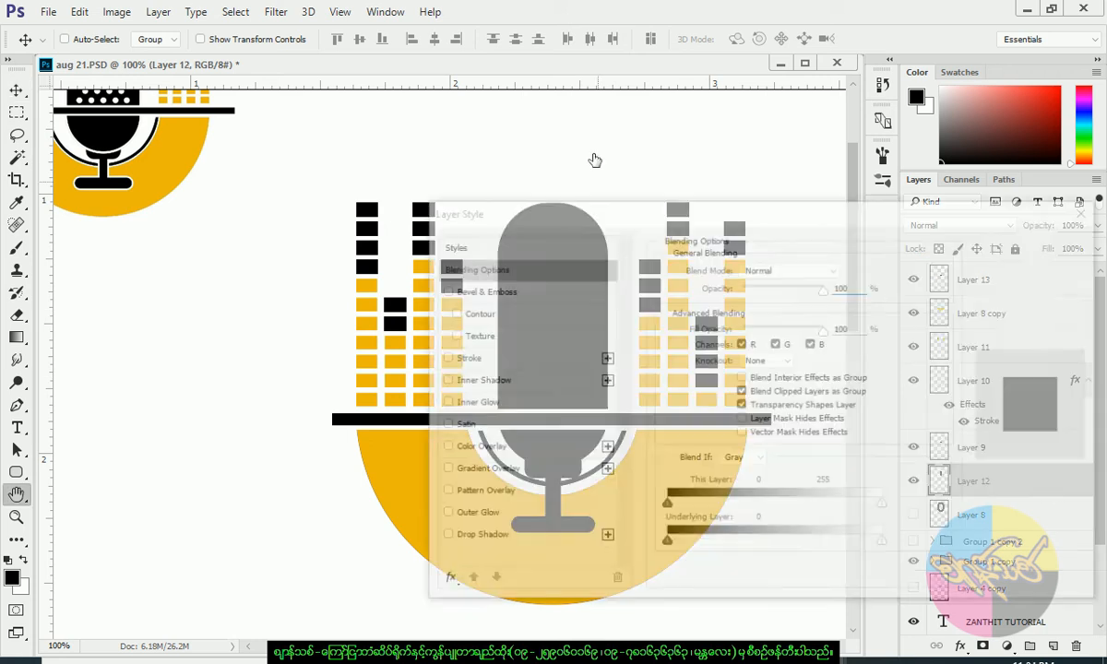
{"action": "left_click_drag", "start_coordinate": [581, 216], "coordinate": [791, 82]}
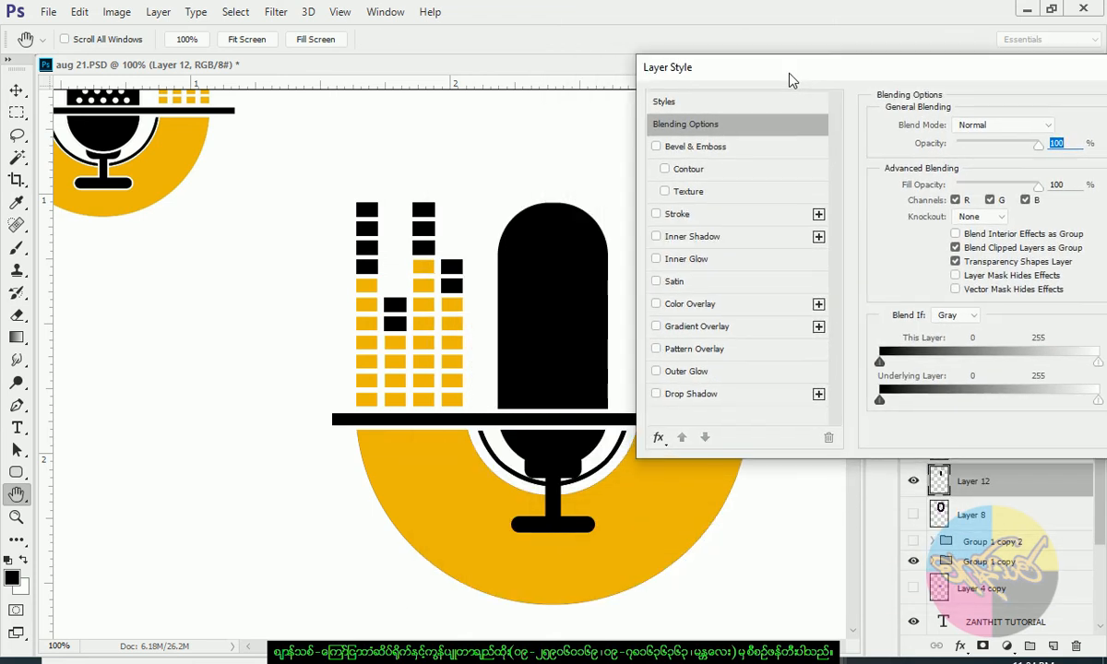
{"action": "left_click", "coordinate": [718, 218]}
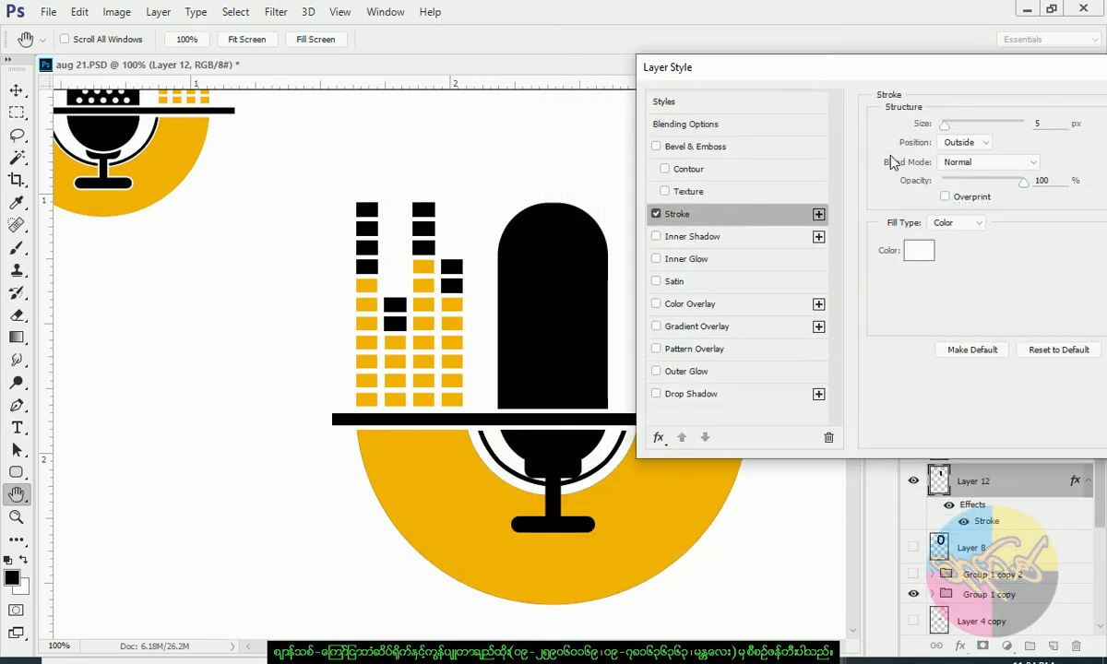
{"action": "left_click_drag", "start_coordinate": [948, 127], "coordinate": [772, 84]}
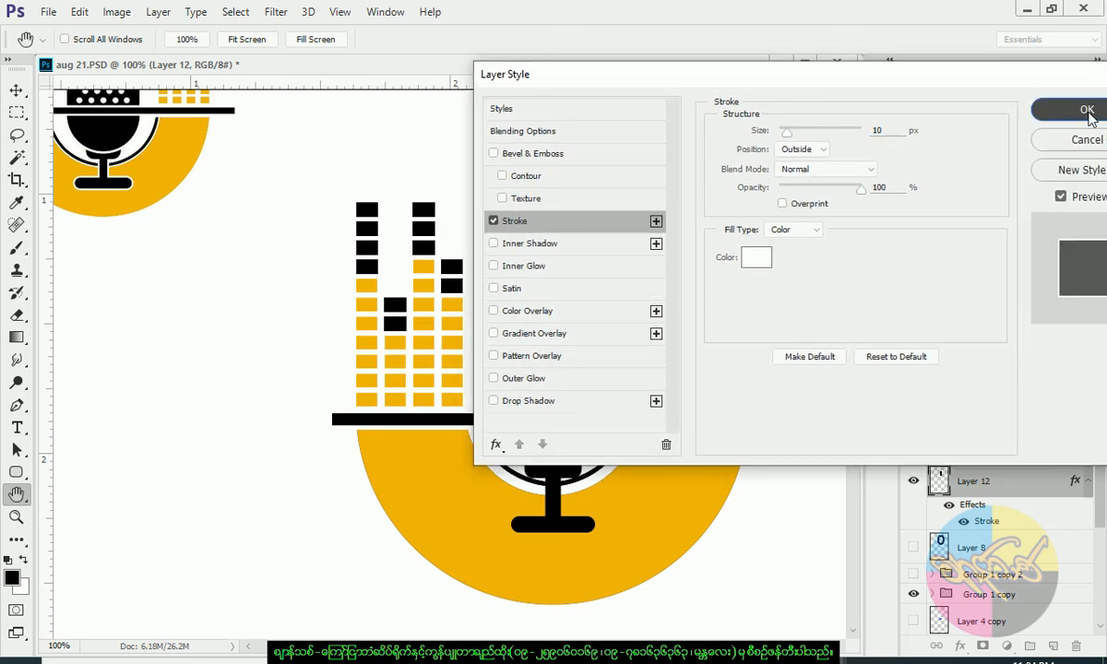
{"action": "left_click", "coordinate": [1053, 111]}
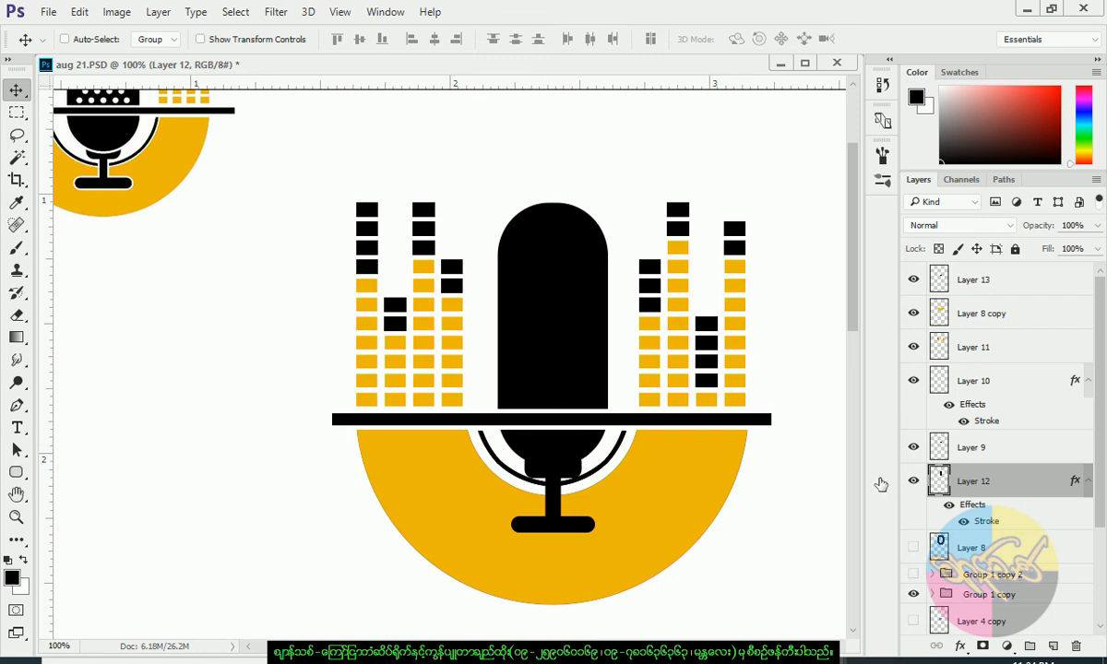
- Move the capsule's Layer 12 to the top of the layer stack and slightly reduce its stroke size
{"action": "left_click_drag", "start_coordinate": [999, 486], "coordinate": [969, 280]}
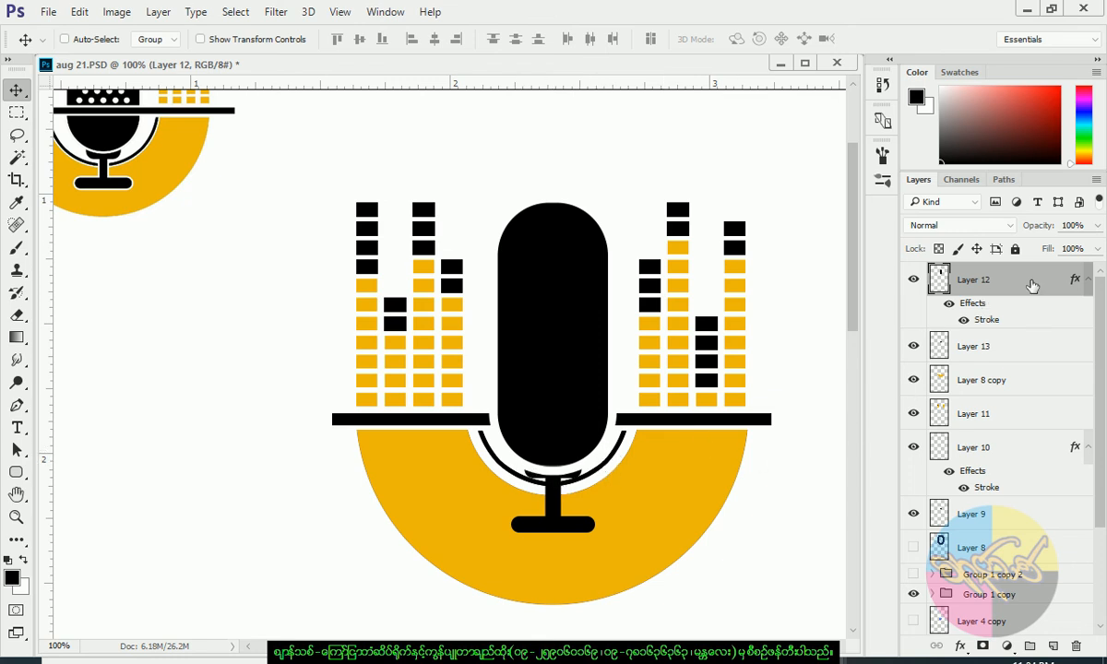
{"action": "double_click", "coordinate": [991, 273]}
{"action": "left_click_drag", "start_coordinate": [564, 101], "coordinate": [1015, 39]}
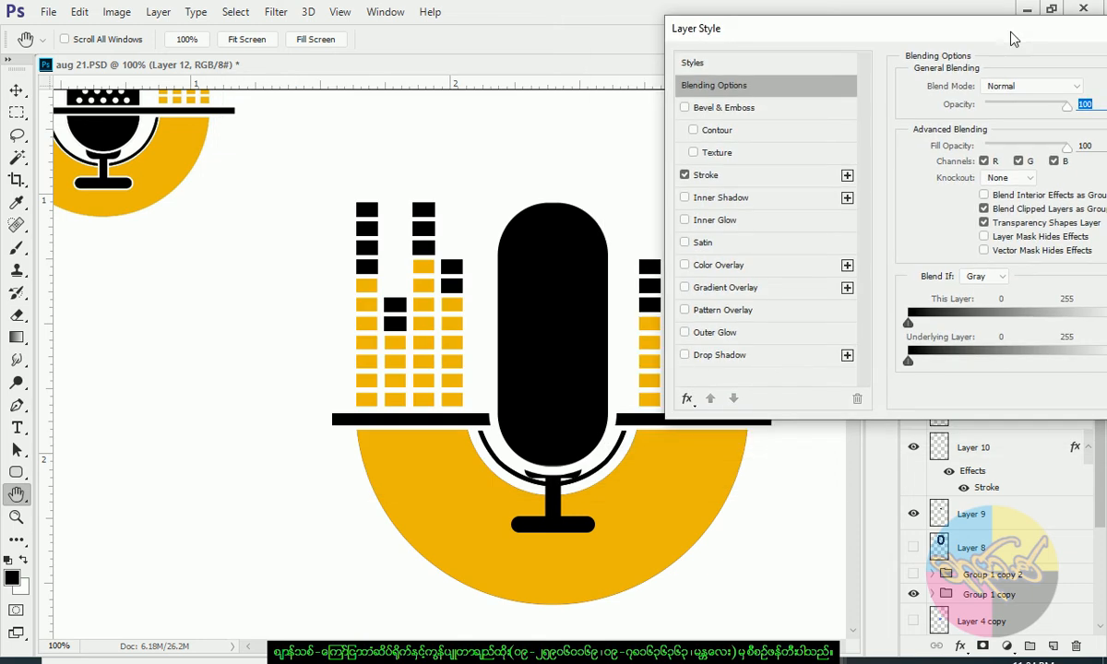
{"action": "left_click", "coordinate": [747, 182]}
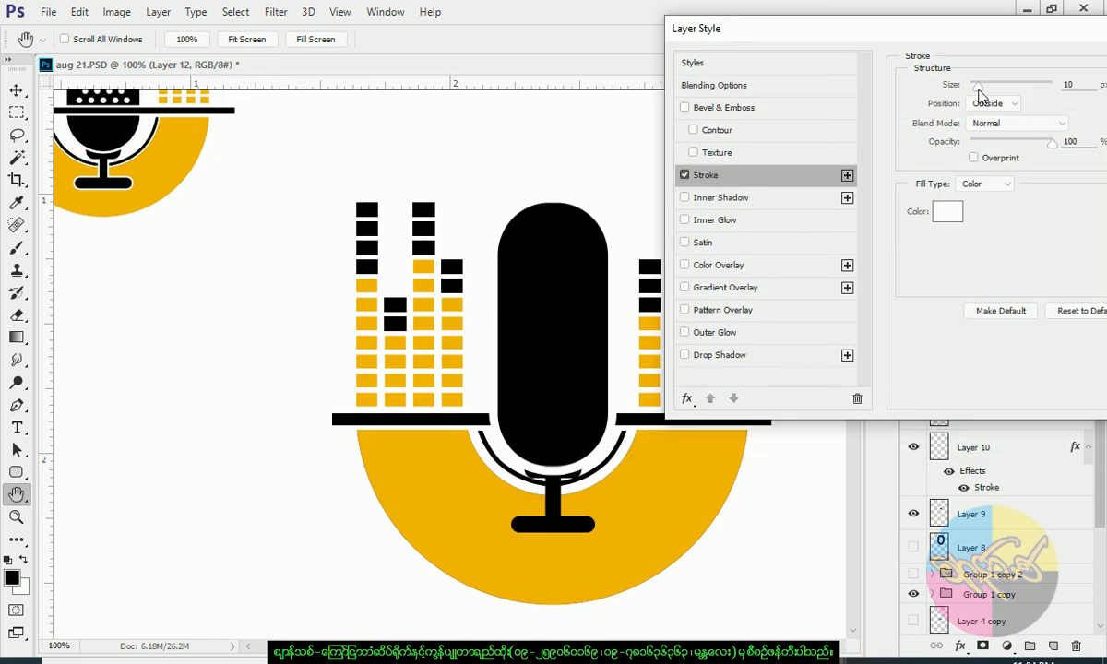
{"action": "left_click_drag", "start_coordinate": [978, 89], "coordinate": [974, 90]}
{"action": "left_click_drag", "start_coordinate": [984, 30], "coordinate": [737, 97]}
{"action": "left_click", "coordinate": [1015, 131]}
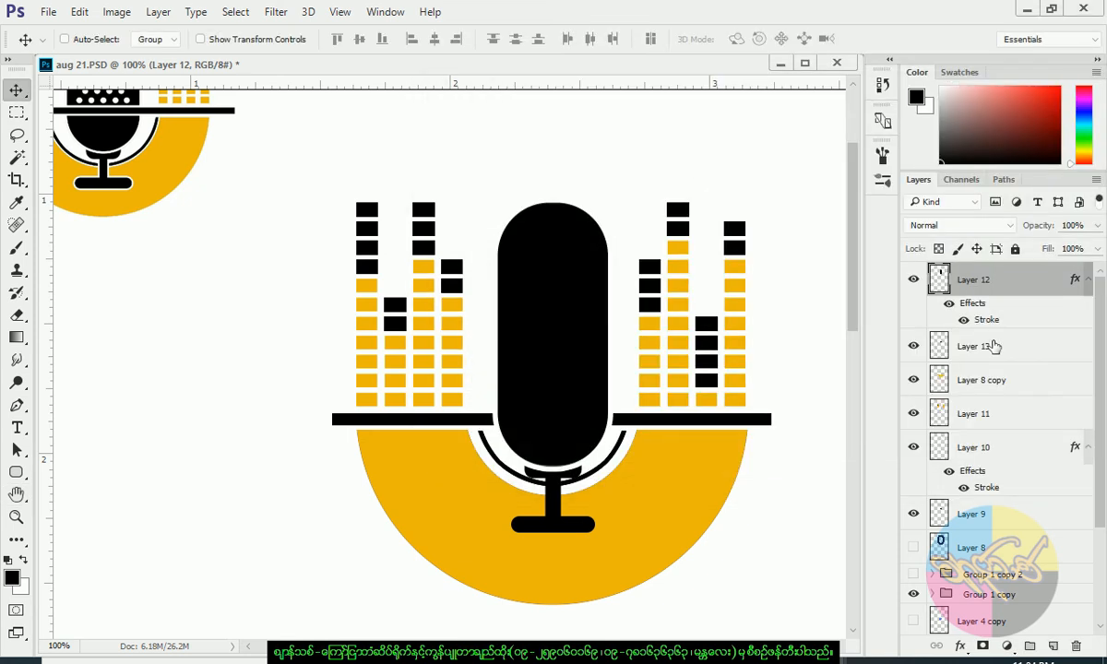
- Move the horizontal bar's Layer 10 above Layer 12 to the top of the layer stack
{"action": "right_click", "coordinate": [671, 429]}
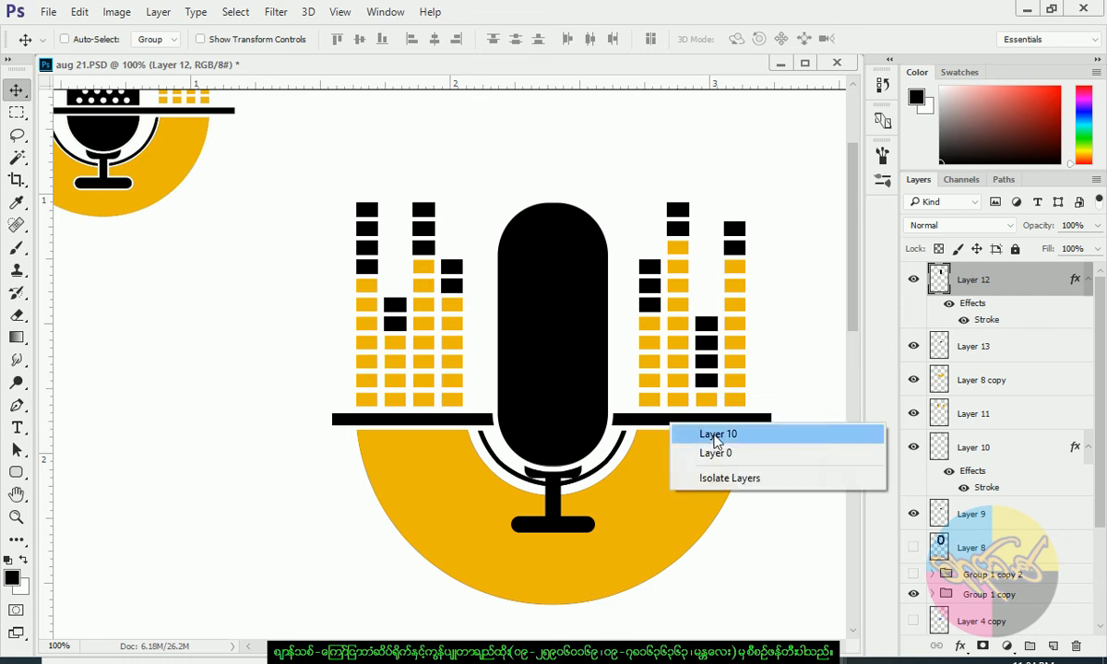
{"action": "left_click", "coordinate": [701, 433]}
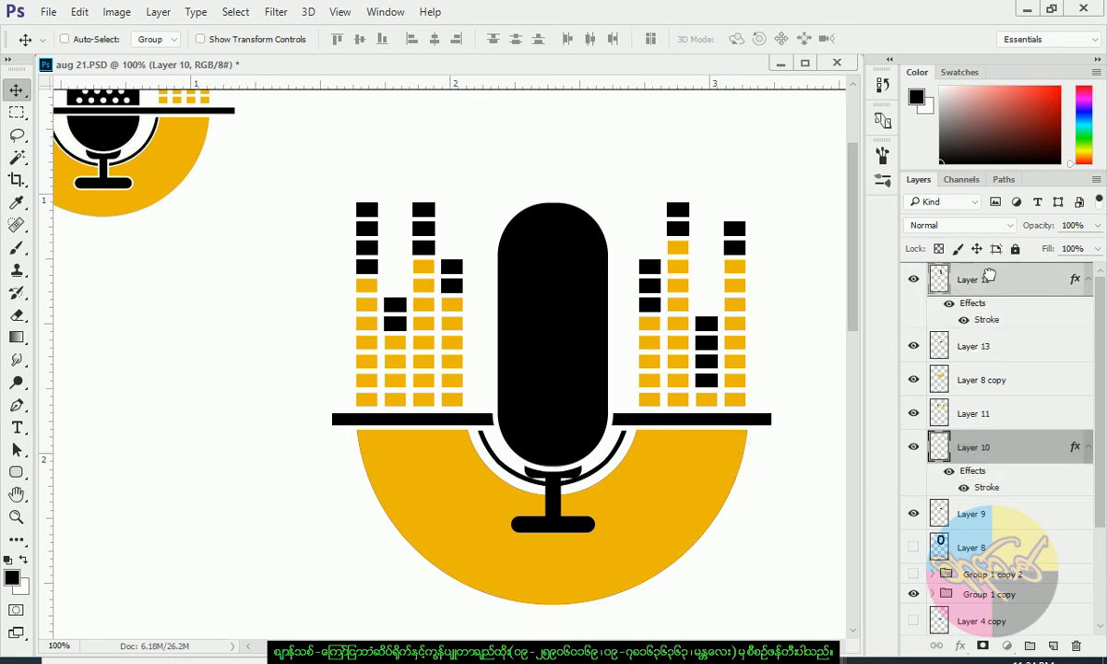
{"action": "left_click_drag", "start_coordinate": [988, 276], "coordinate": [986, 274]}
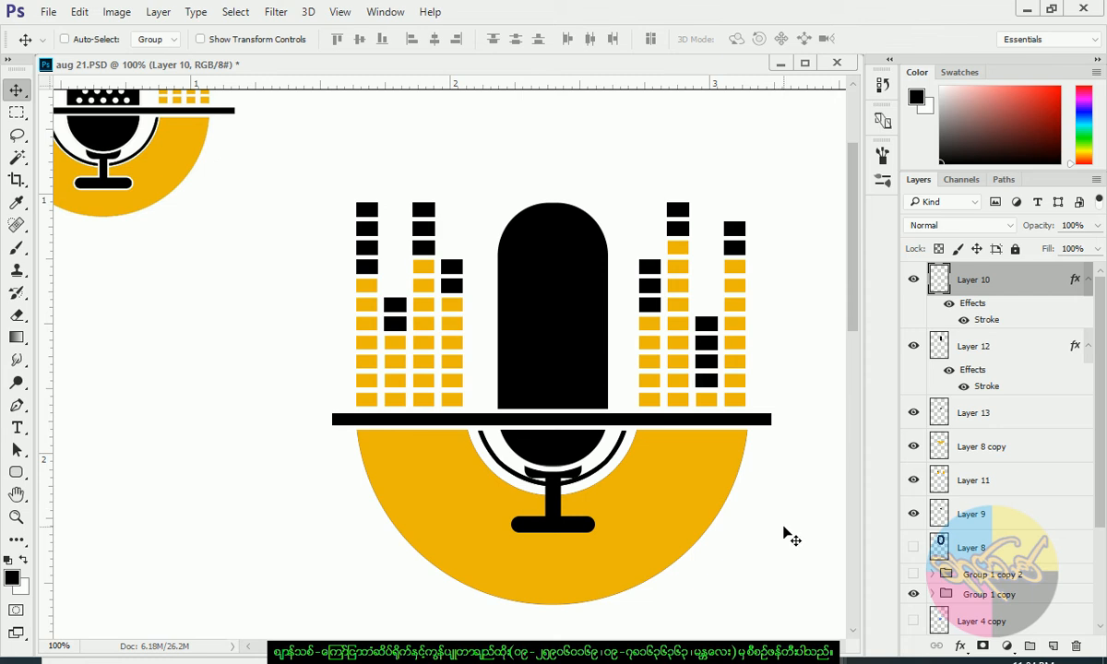
- Check the stroke settings of the microphone capsule on Layer 12
{"action": "double_click", "coordinate": [1005, 354]}
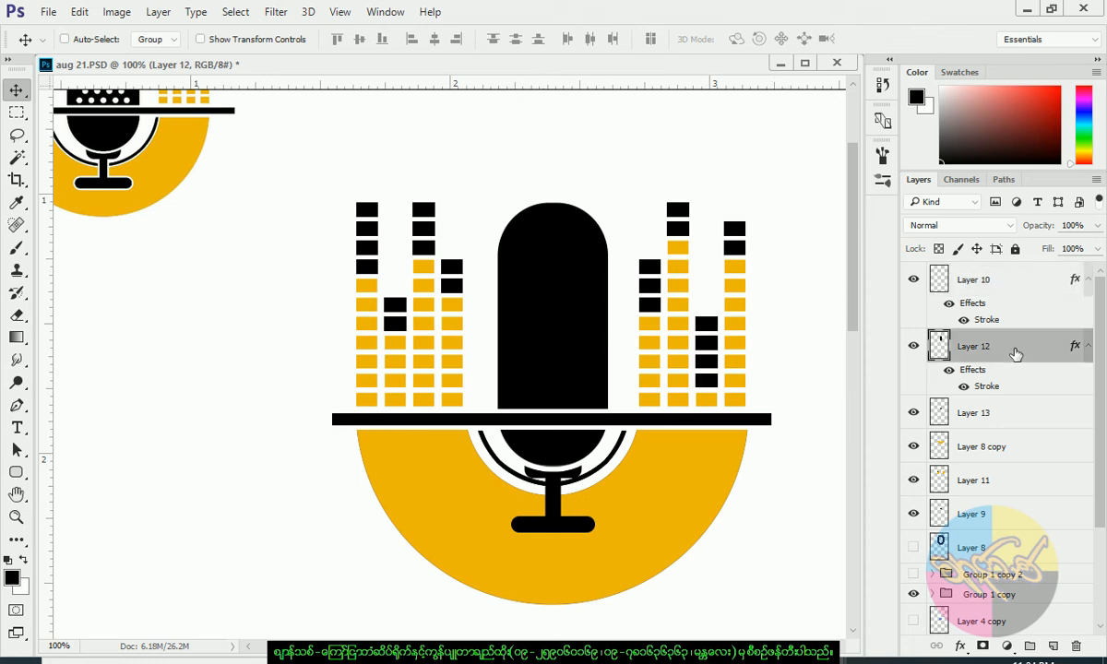
{"action": "left_click_drag", "start_coordinate": [632, 100], "coordinate": [847, 84]}
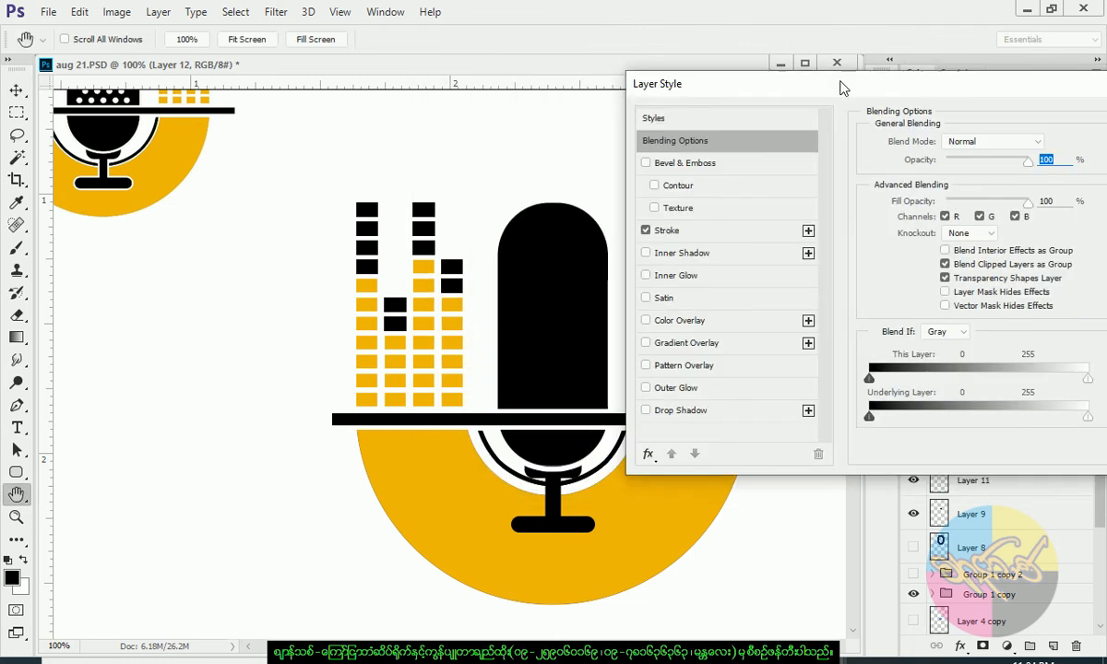
{"action": "left_click", "coordinate": [673, 226]}
{"action": "left_click", "coordinate": [940, 143]}
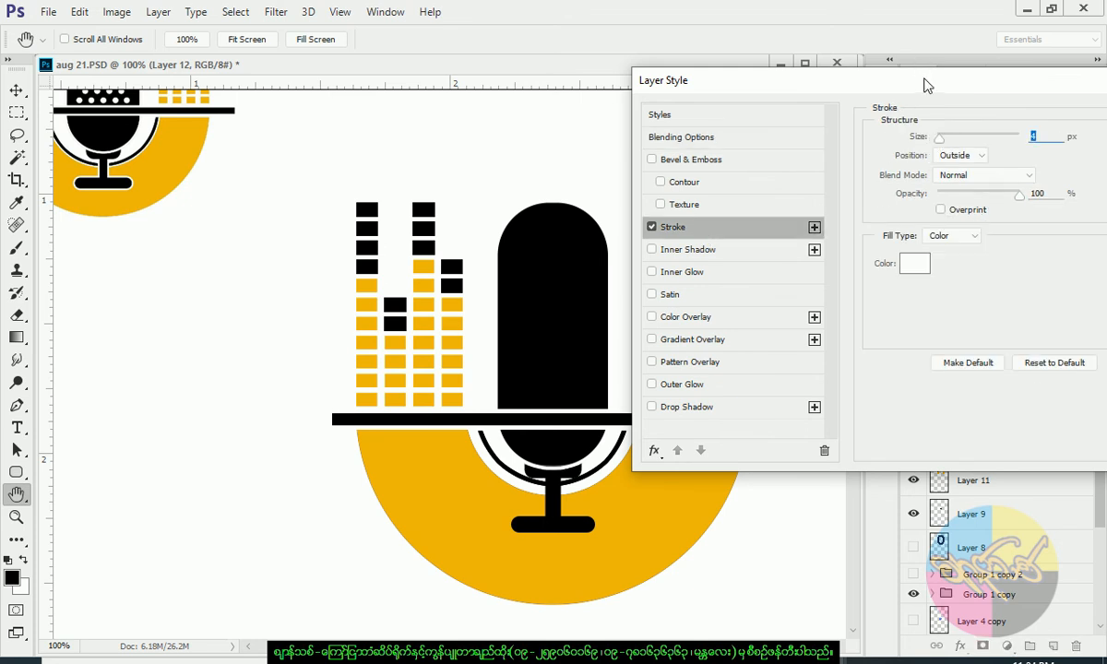
{"action": "left_click_drag", "start_coordinate": [918, 86], "coordinate": [672, 127]}
{"action": "left_click", "coordinate": [998, 156]}
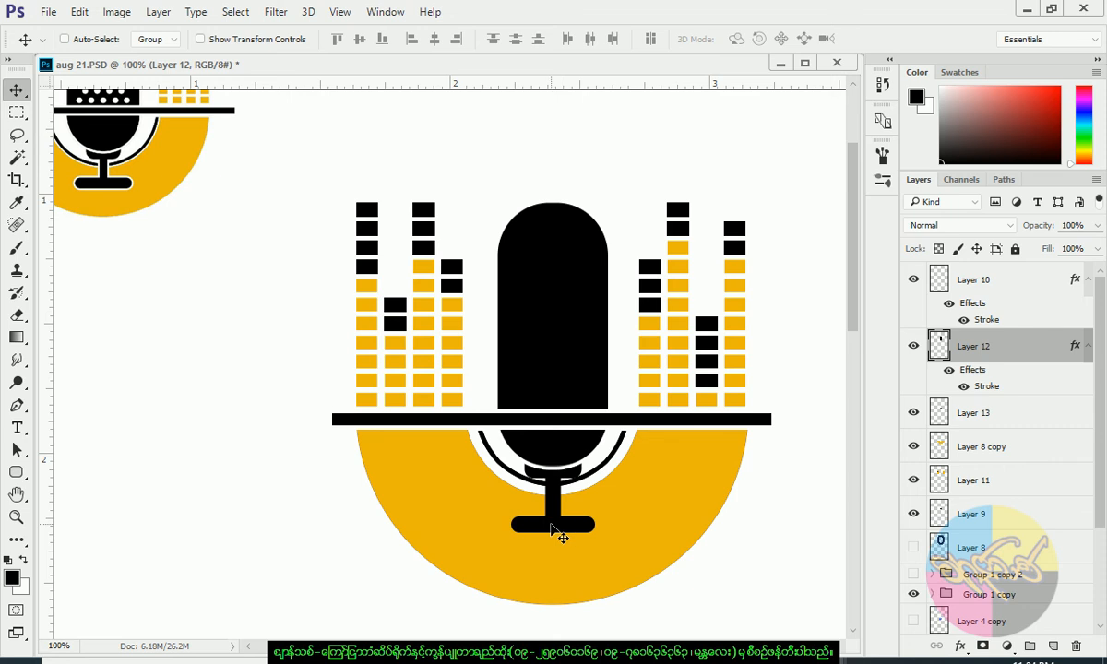
- Add a 4 px white outside stroke to the microphone stand on Layer 13
{"action": "right_click", "coordinate": [554, 532]}
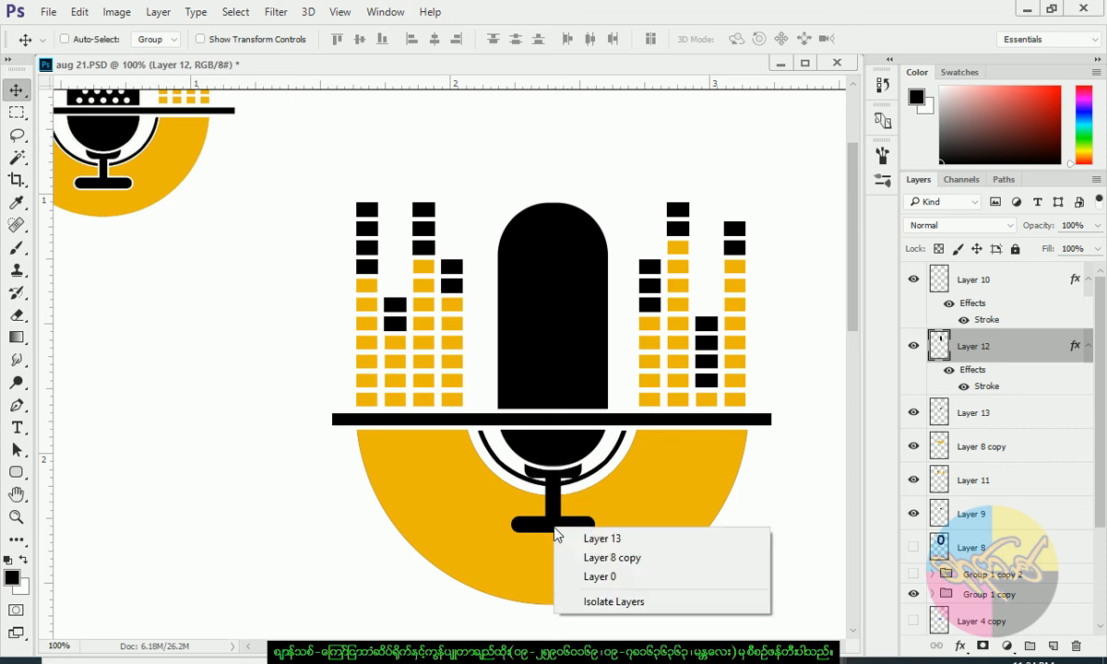
{"action": "left_click", "coordinate": [606, 545]}
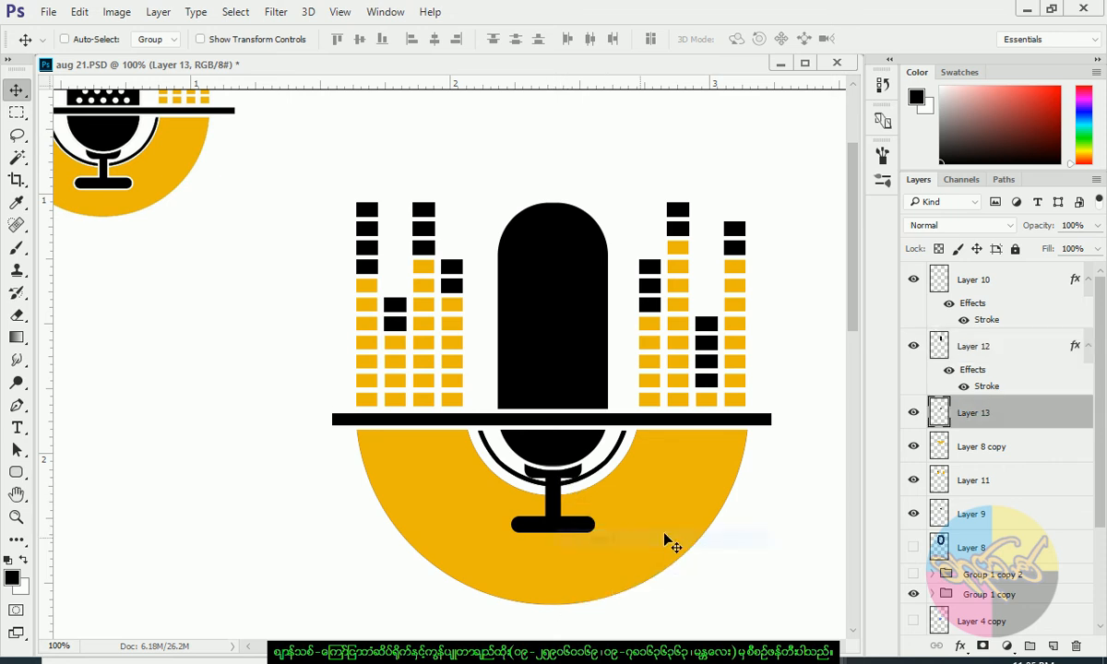
{"action": "left_click", "coordinate": [914, 414]}
{"action": "left_click", "coordinate": [914, 414]}
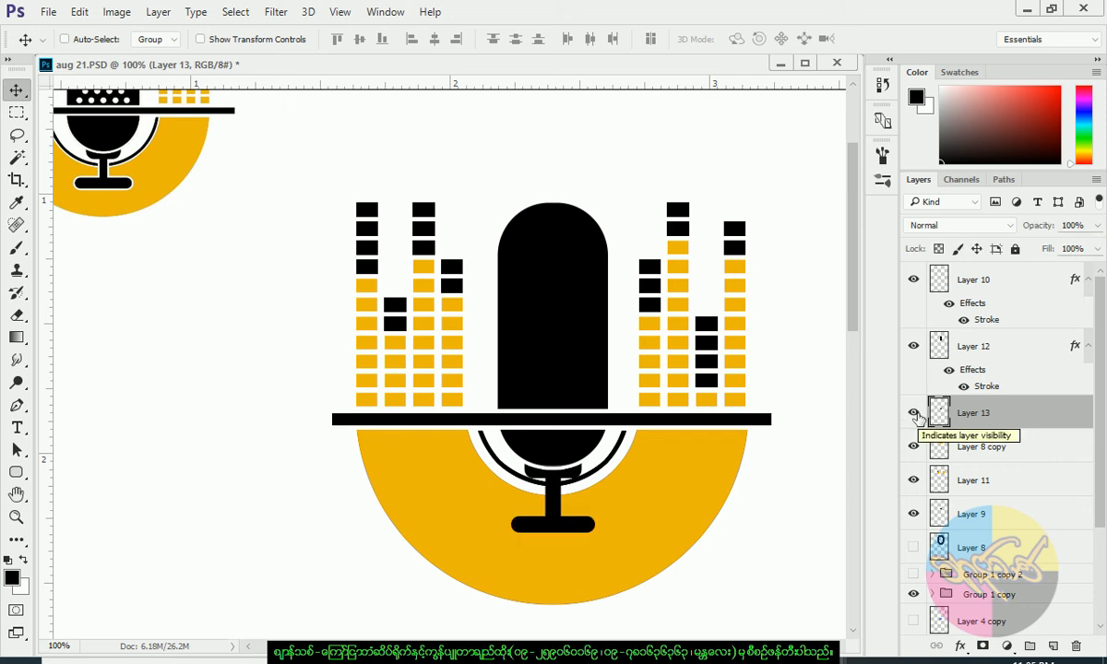
{"action": "double_click", "coordinate": [1019, 424]}
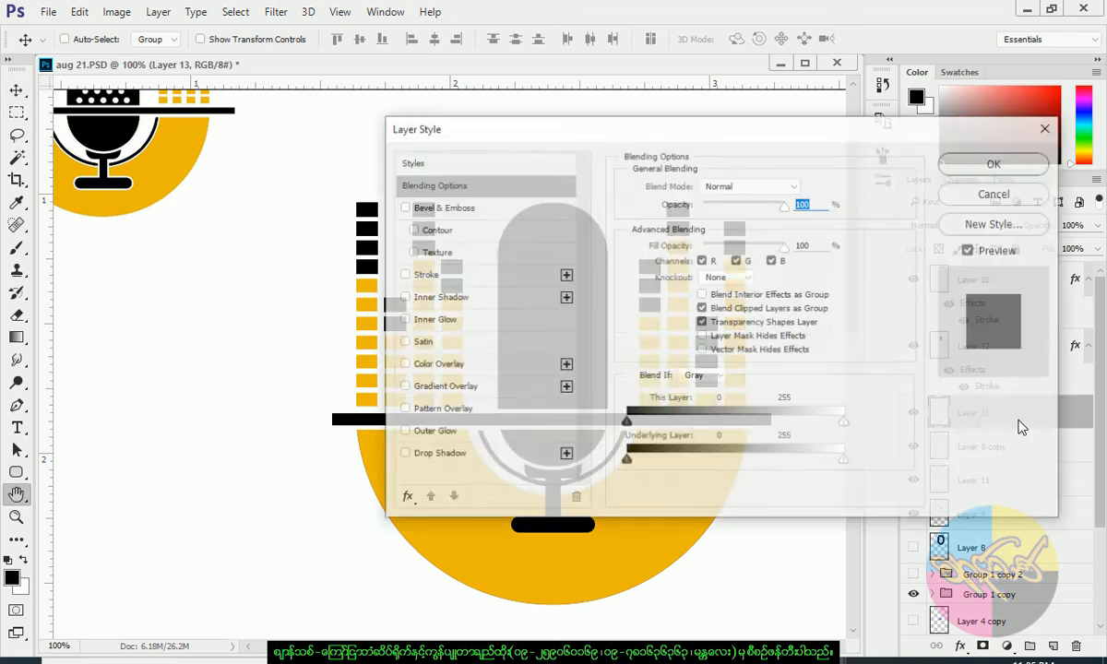
{"action": "left_click_drag", "start_coordinate": [475, 134], "coordinate": [784, 89]}
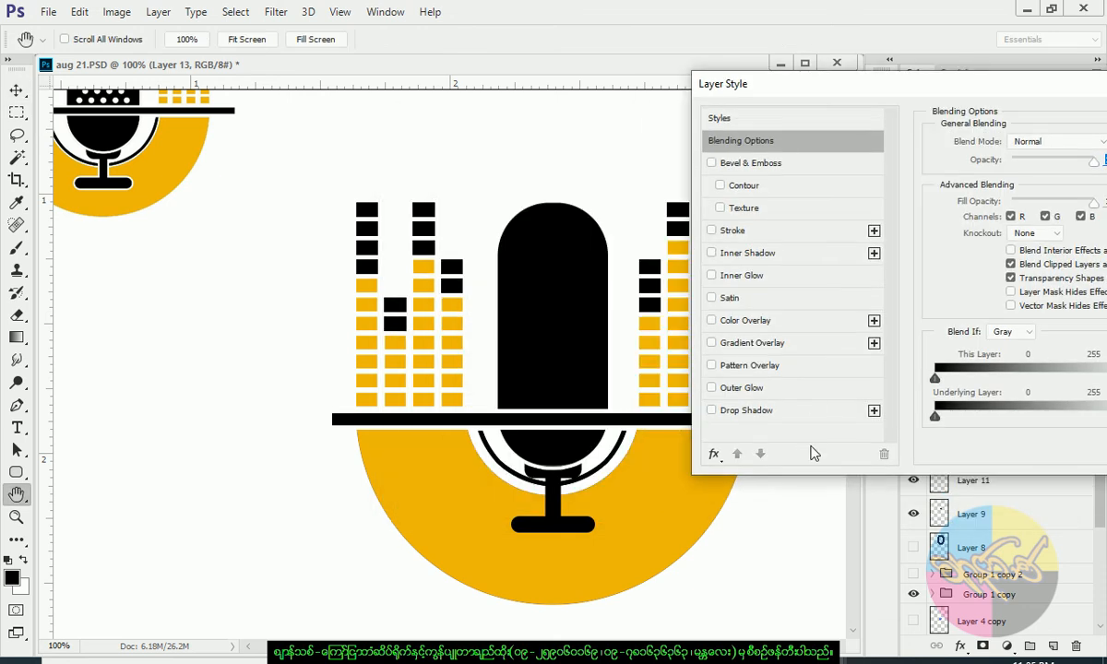
{"action": "left_click", "coordinate": [752, 232]}
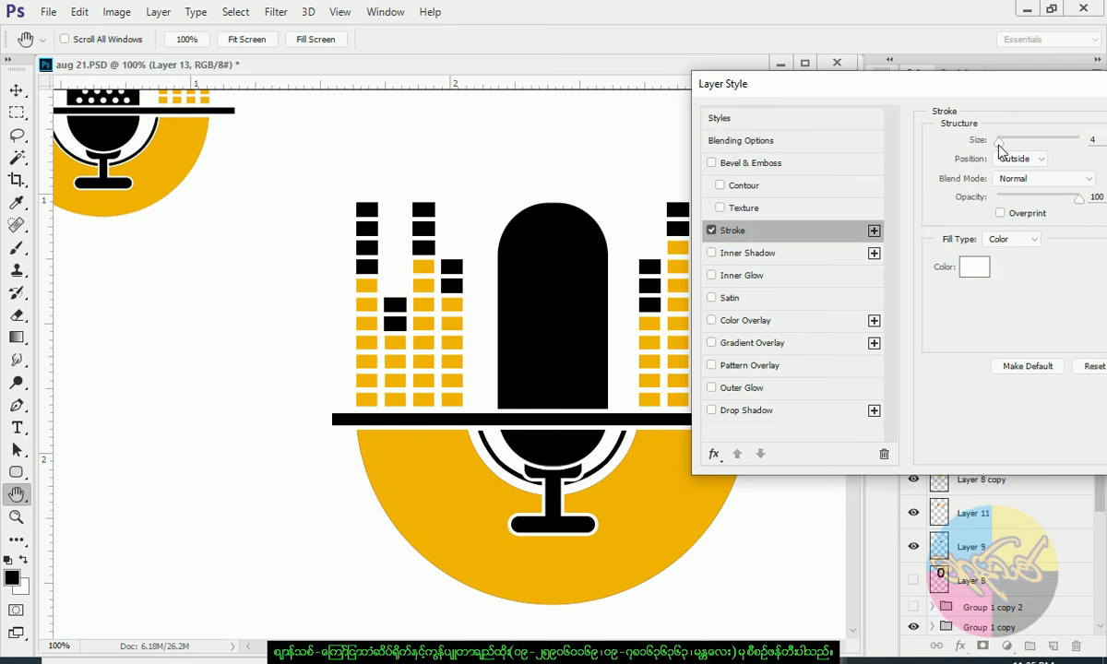
{"action": "left_click_drag", "start_coordinate": [993, 81], "coordinate": [824, 79]}
{"action": "left_click", "coordinate": [1009, 116]}
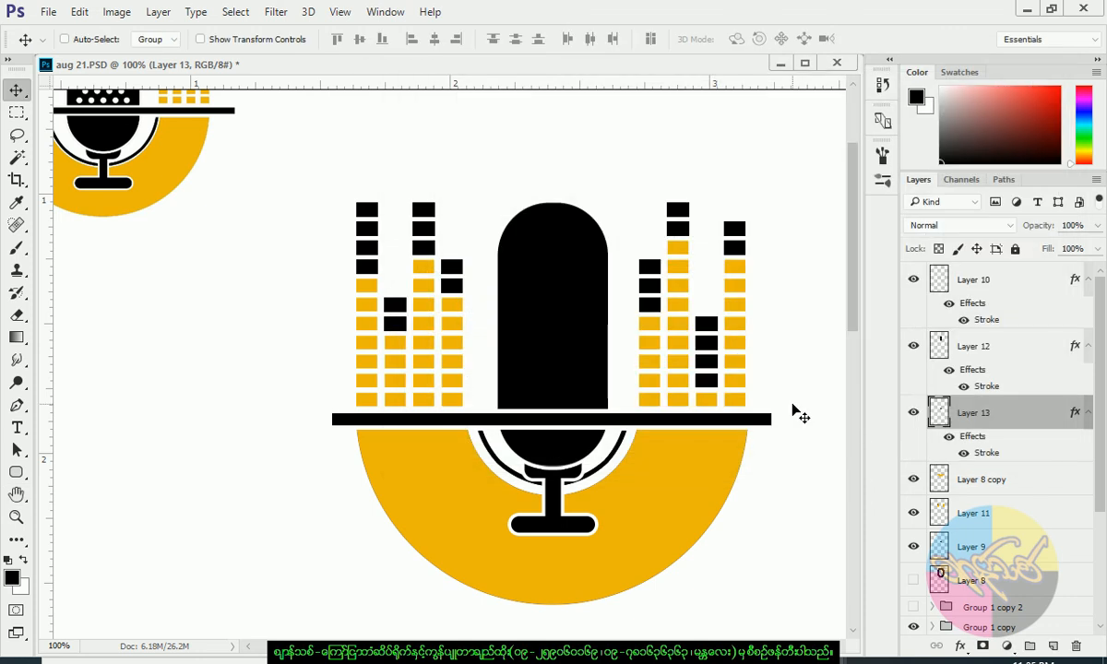
- Draw an 11 px circle path with the Ellipse tool near the upper left of the microphone capsule
{"action": "key", "text": "ctrl+minus"}
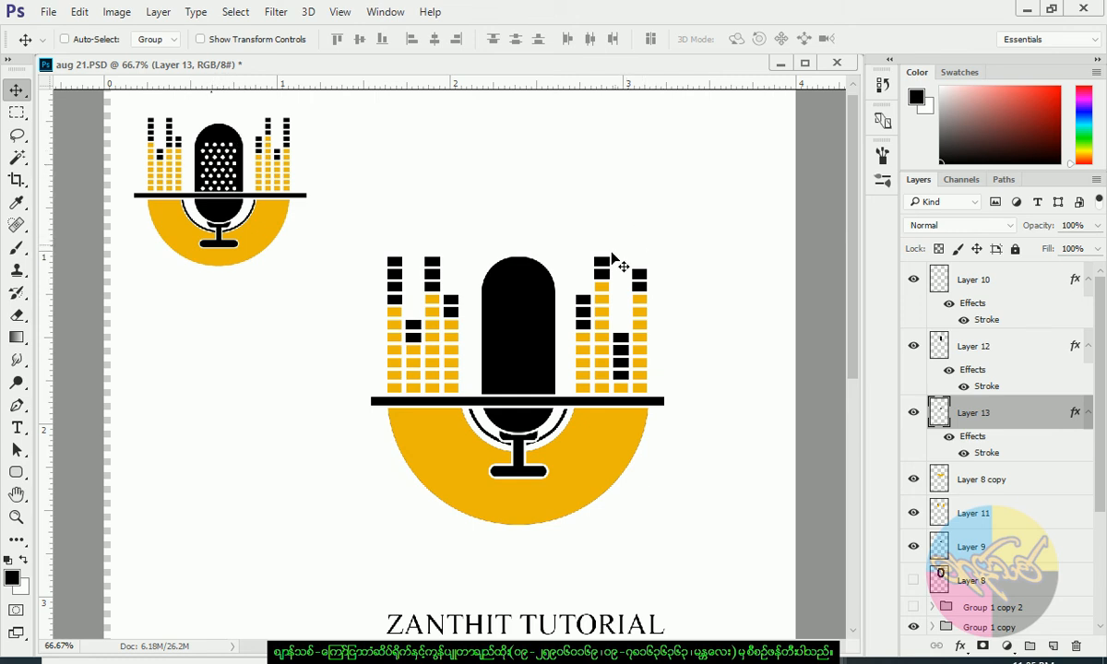
{"action": "key", "text": "ctrl+plus"}
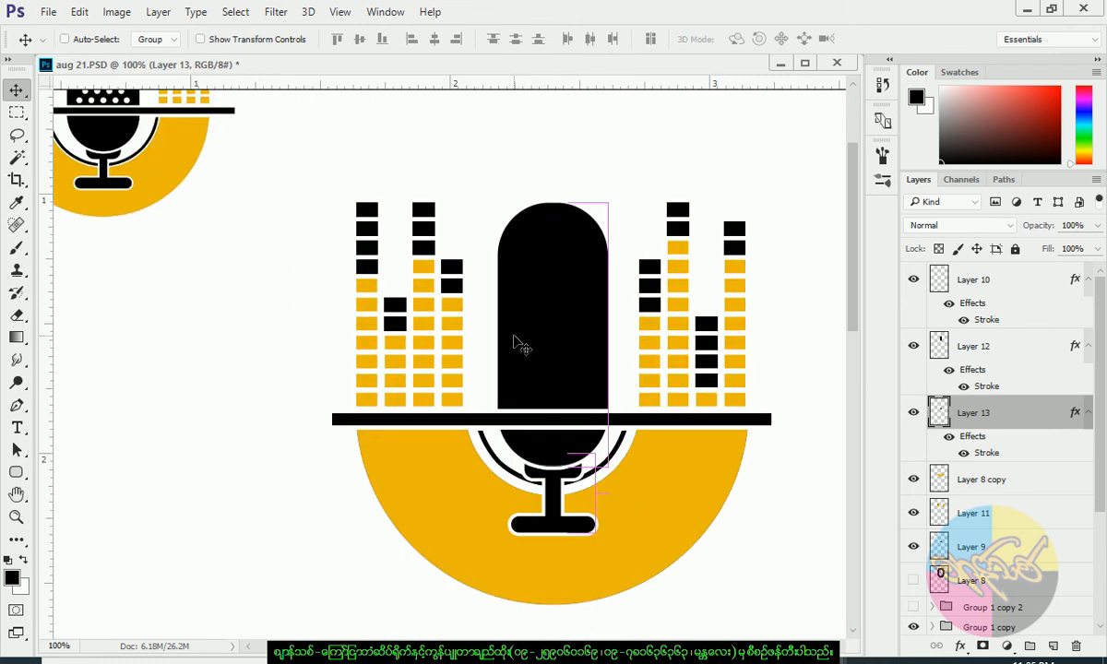
{"action": "left_click", "coordinate": [18, 472]}
{"action": "left_click", "coordinate": [60, 504]}
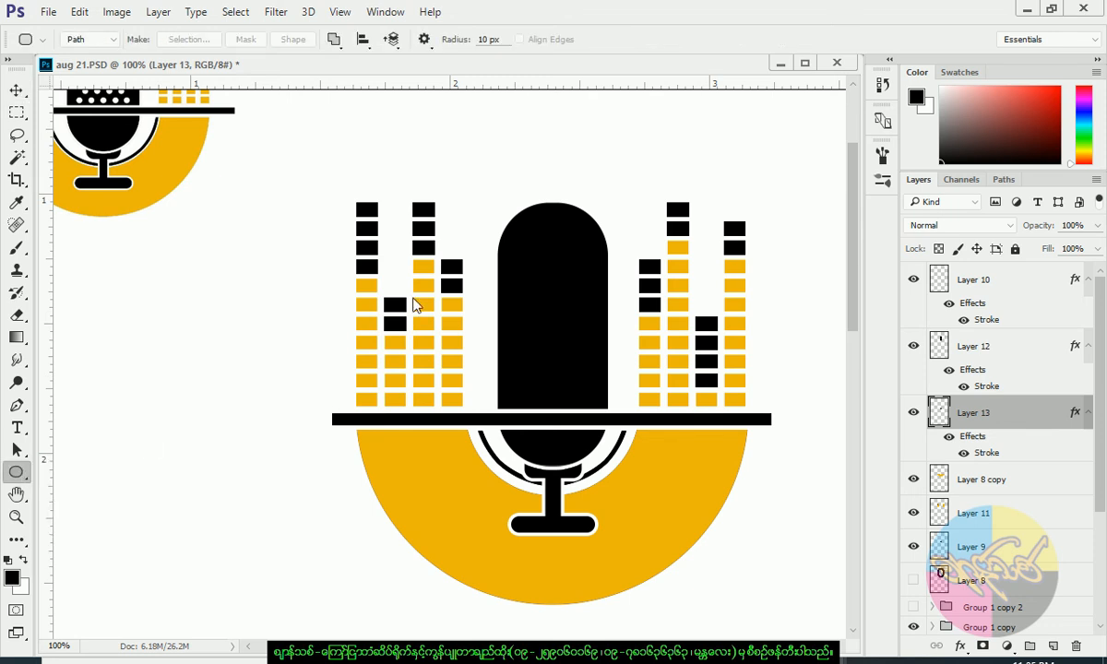
{"action": "left_click_drag", "start_coordinate": [520, 266], "coordinate": [523, 270]}
{"action": "key", "text": "ctrl+plus"}
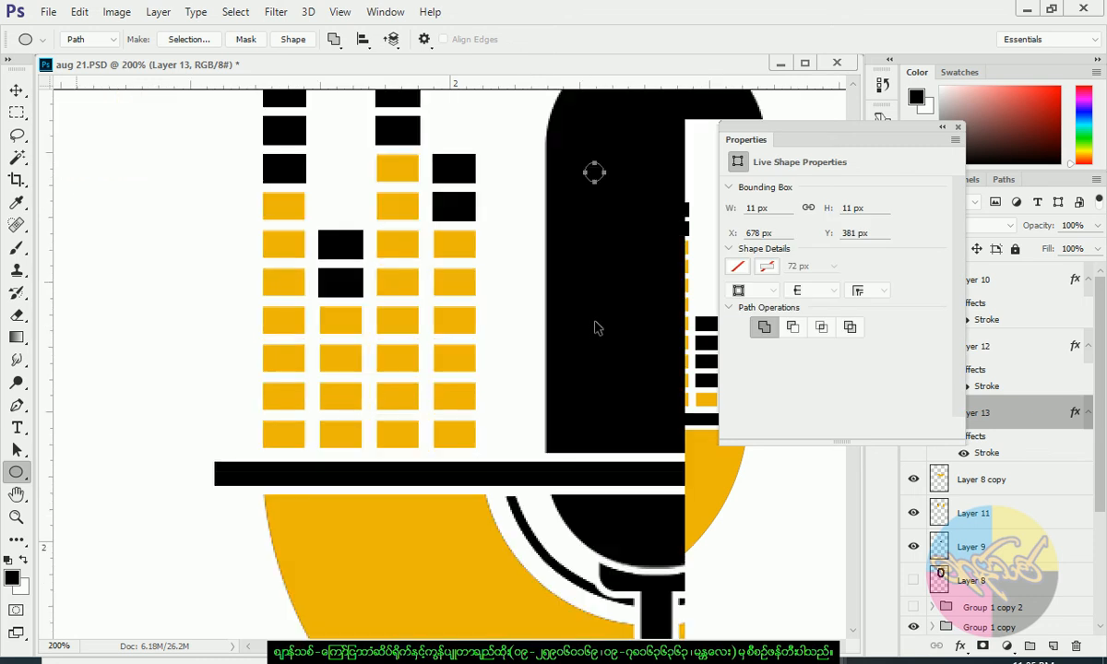
{"action": "left_click_drag", "start_coordinate": [572, 308], "coordinate": [386, 403]}
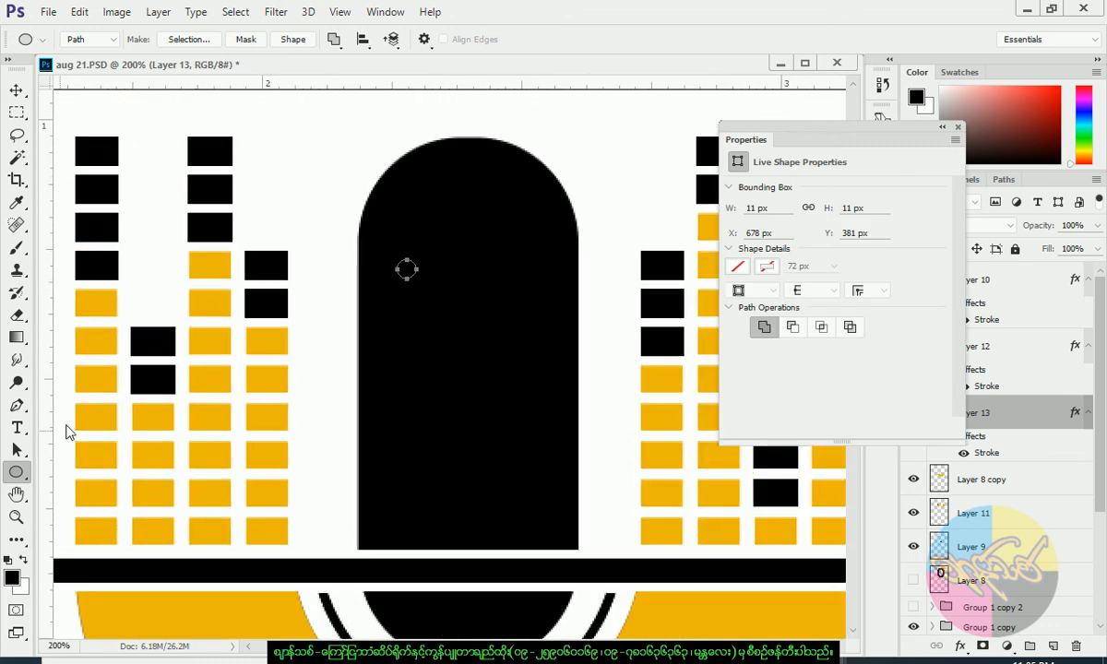
- Transform a copy of the circle path straight to the right, placing it 26 px from the original
{"action": "left_click", "coordinate": [17, 449]}
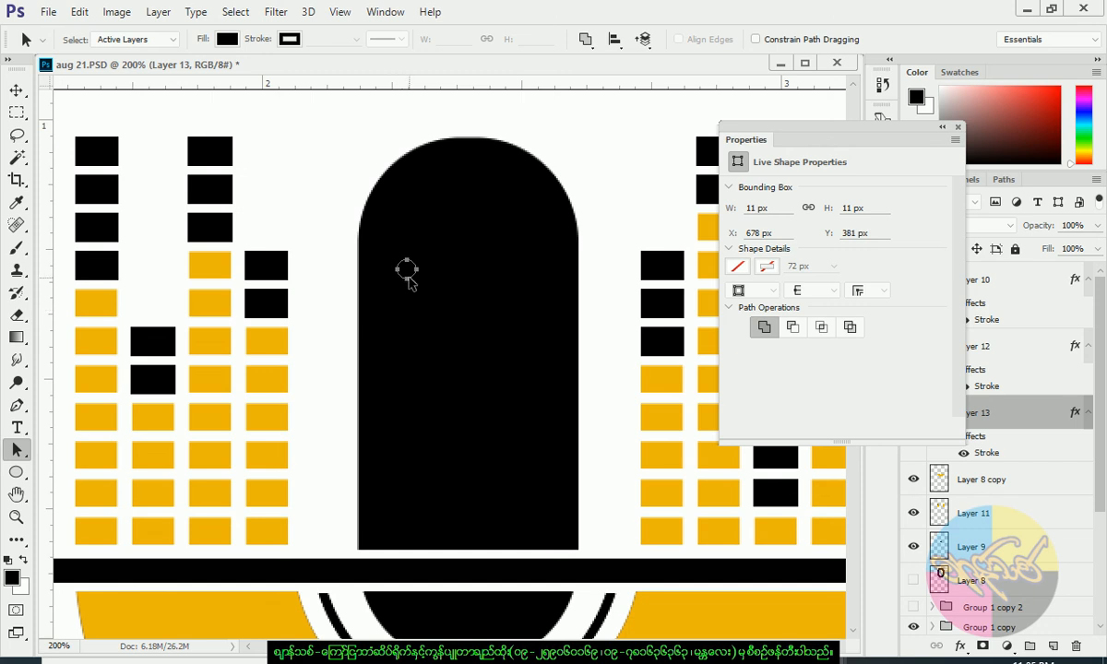
{"action": "left_click_drag", "start_coordinate": [409, 274], "coordinate": [408, 273]}
{"action": "key", "text": "ctrl+t"}
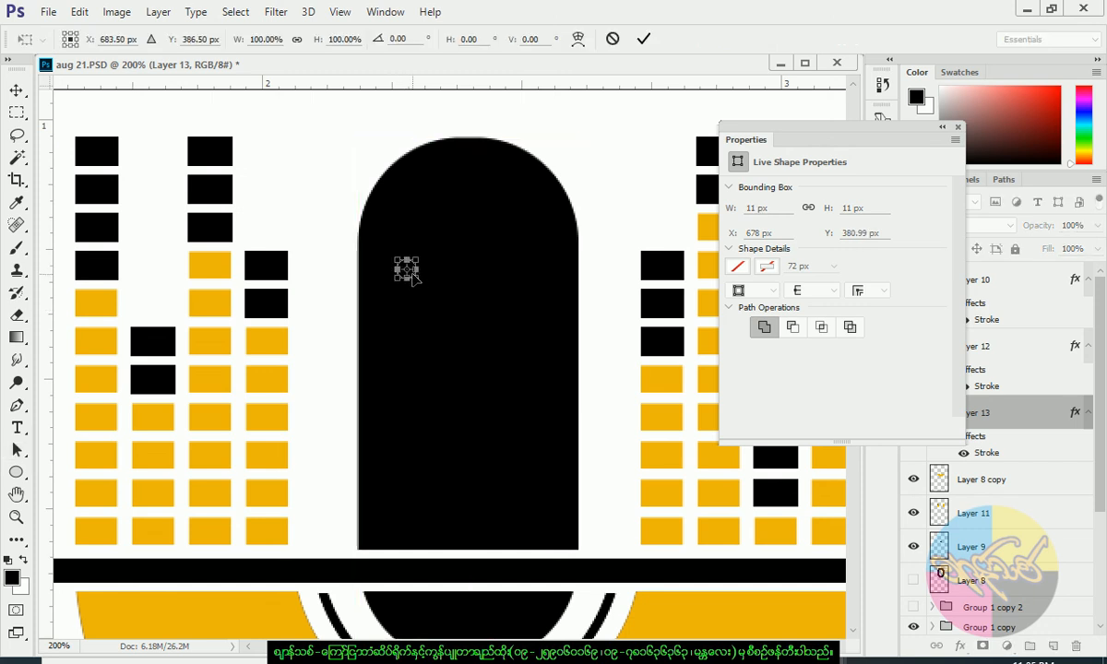
{"action": "key", "text": "Right"}
{"action": "key", "text": "Right"}
{"action": "key", "text": "Right"}
{"action": "key", "text": "Right"}
{"action": "key", "text": "Right"}
{"action": "key", "text": "Right"}
{"action": "key", "text": "Right"}
{"action": "key", "text": "Right"}
{"action": "key", "text": "Right"}
{"action": "key", "text": "Right"}
{"action": "key", "text": "Right"}
{"action": "key", "text": "Right"}
{"action": "key", "text": "Right"}
{"action": "key", "text": "Right"}
{"action": "key", "text": "Right"}
{"action": "key", "text": "Right"}
{"action": "key", "text": "Right"}
{"action": "key", "text": "Right"}
{"action": "key", "text": "Right"}
{"action": "key", "text": "Right"}
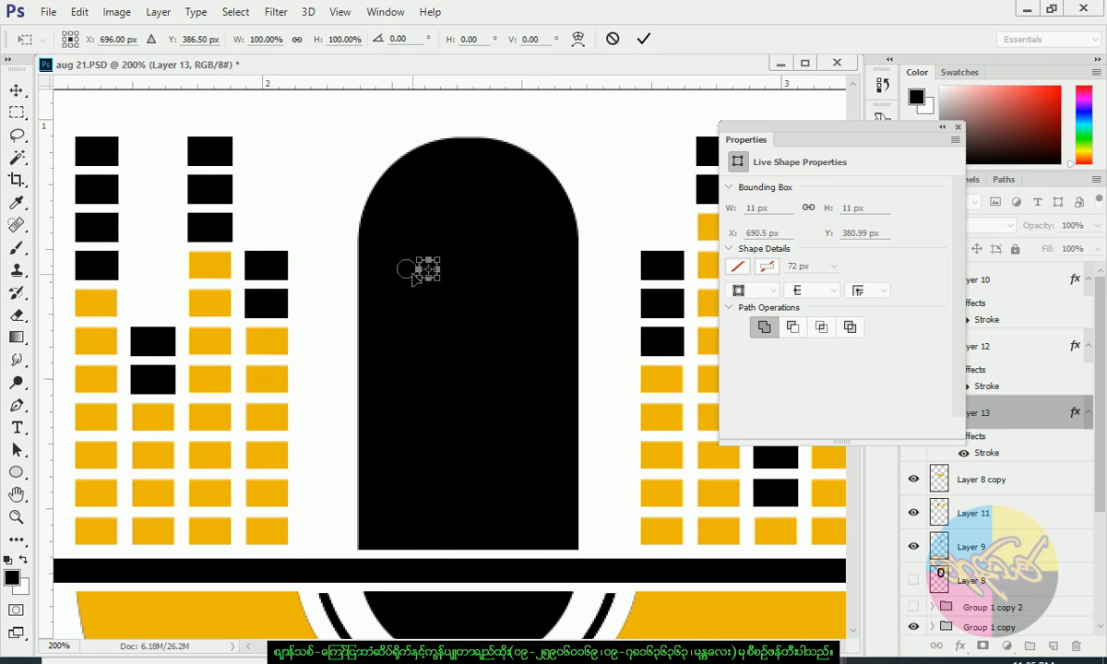
{"action": "key", "text": "Right"}
{"action": "key", "text": "Right"}
{"action": "key", "text": "Right"}
{"action": "key", "text": "Right"}
{"action": "key", "text": "Right"}
{"action": "key", "text": "Right"}
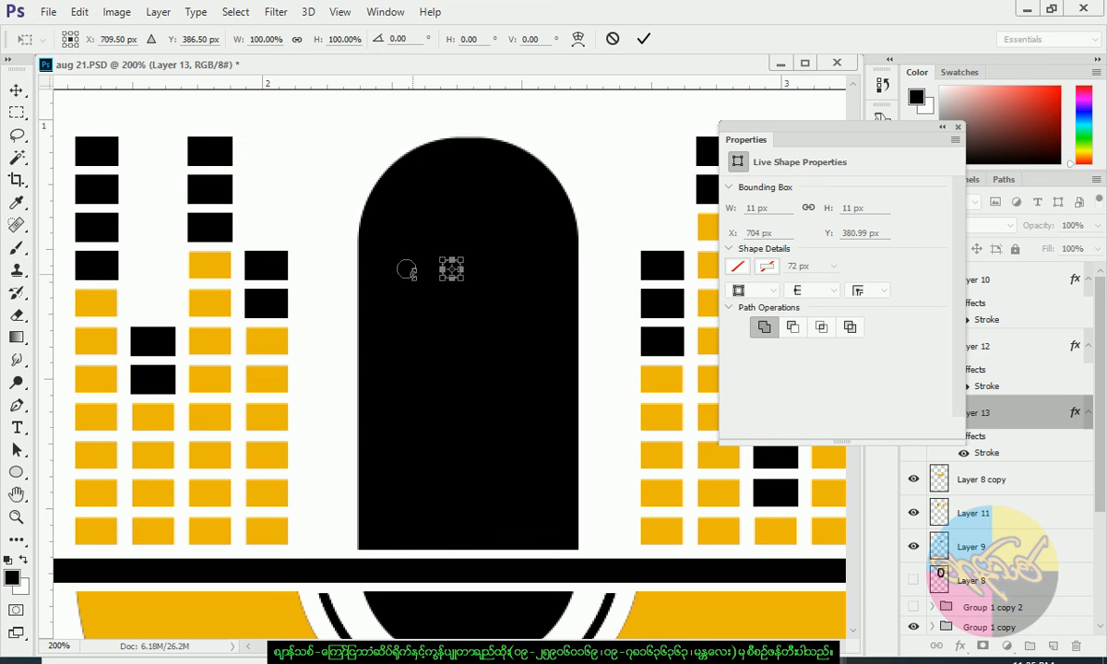
{"action": "key", "text": "Return"}
- Repeat the transformed copy twice to complete a row of four evenly spaced circles
{"action": "key", "text": "a"}
{"action": "key", "text": "ctrl+alt+shift+t"}
{"action": "key", "text": "ctrl+alt+shift+t"}
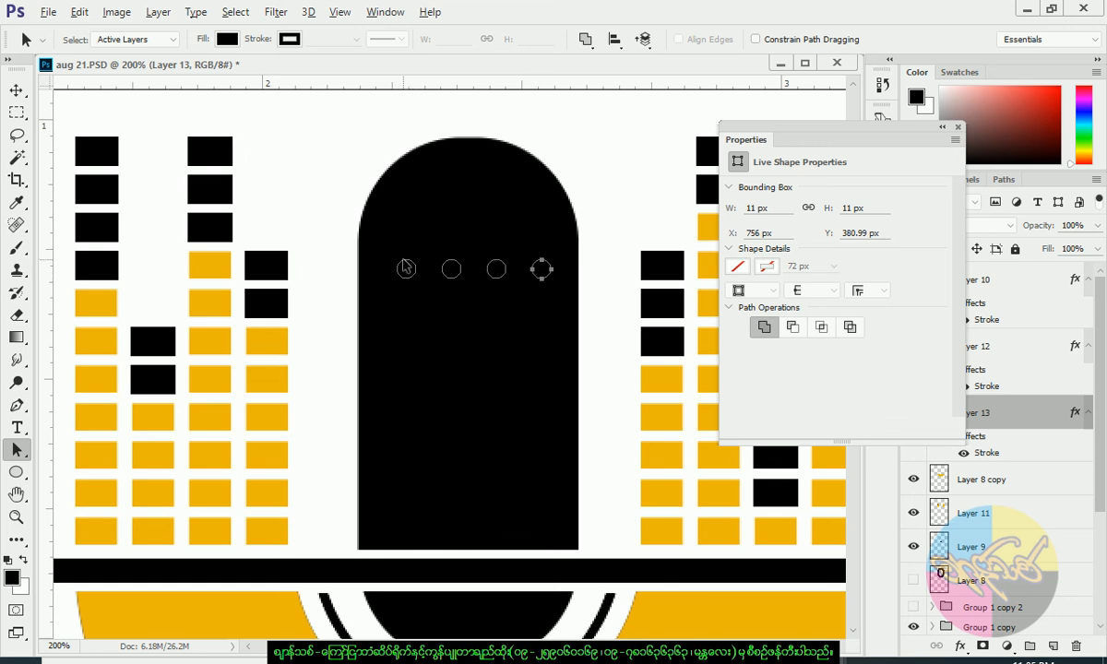
- Copy the row of four circles just below, shifted about 14 px left to stagger it, at X 664 px and Y 398 px
{"action": "left_click", "coordinate": [514, 334]}
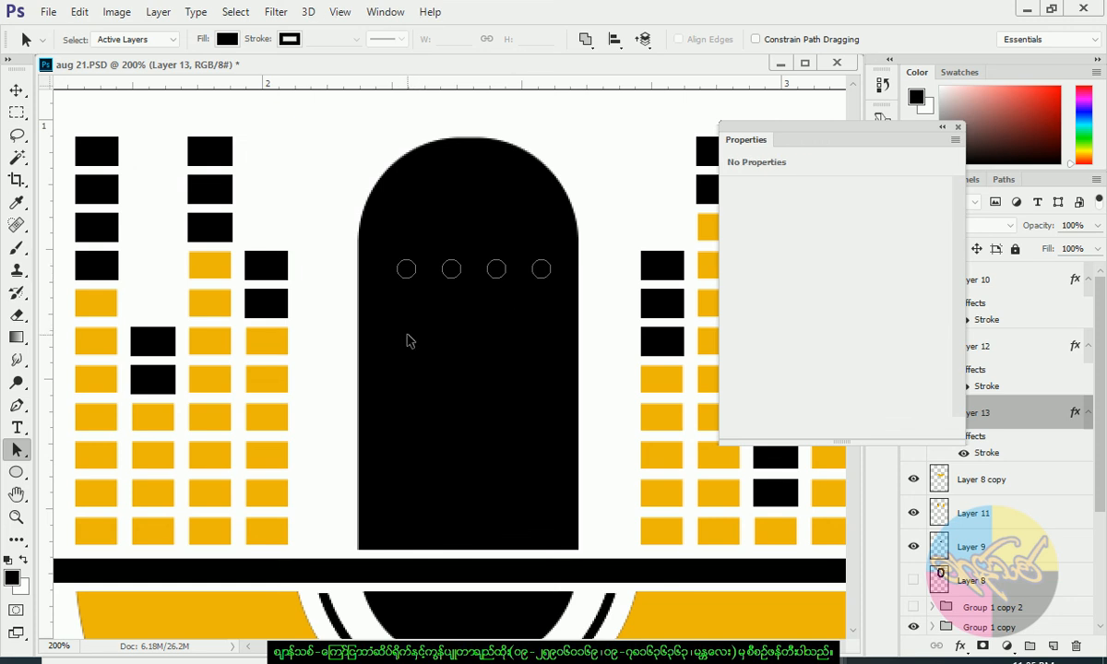
{"action": "left_click_drag", "start_coordinate": [379, 257], "coordinate": [544, 277]}
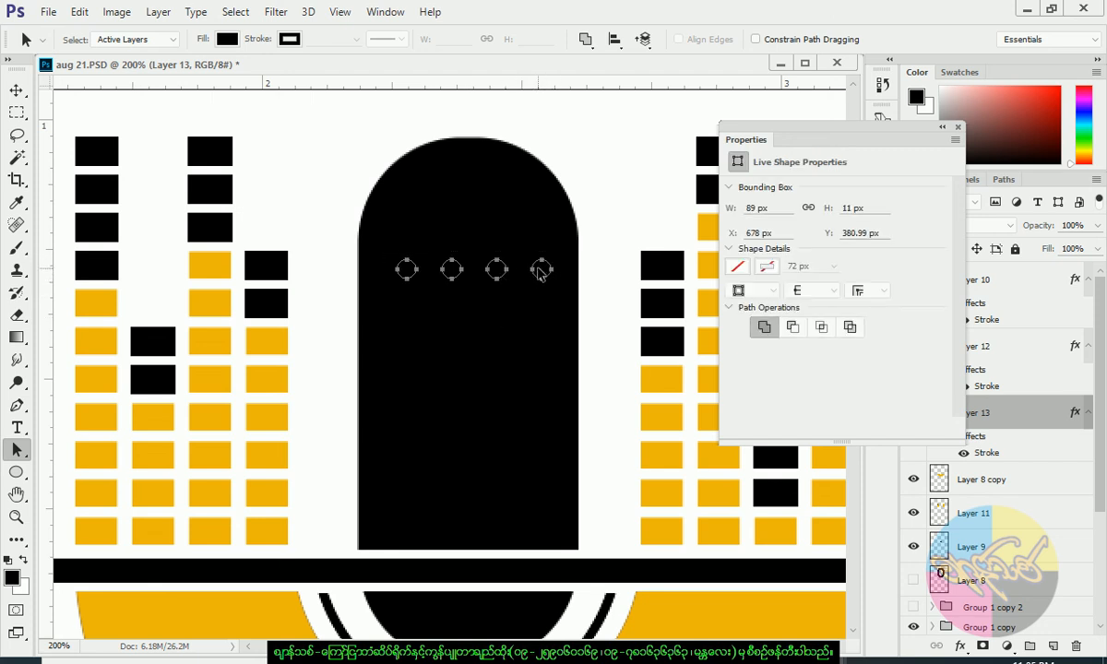
{"action": "left_click_drag", "start_coordinate": [541, 274], "coordinate": [516, 299]}
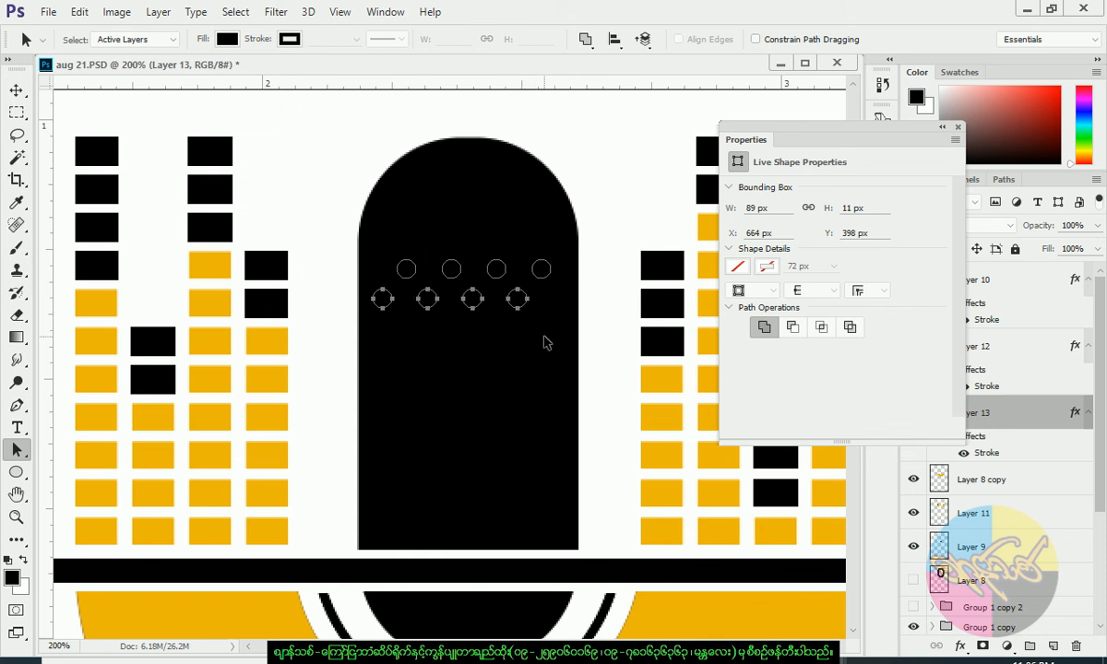
- Copy the last circle of the lower row to the right to extend that row to five circles
{"action": "left_click", "coordinate": [521, 310]}
{"action": "left_click", "coordinate": [519, 305]}
{"action": "left_click_drag", "start_coordinate": [517, 304], "coordinate": [562, 300]}
{"action": "left_click", "coordinate": [557, 368]}
- Transform a copy of both circle rows straight down by 33.5 px
{"action": "left_click_drag", "start_coordinate": [342, 231], "coordinate": [599, 327]}
{"action": "key", "text": "ctrl+t"}
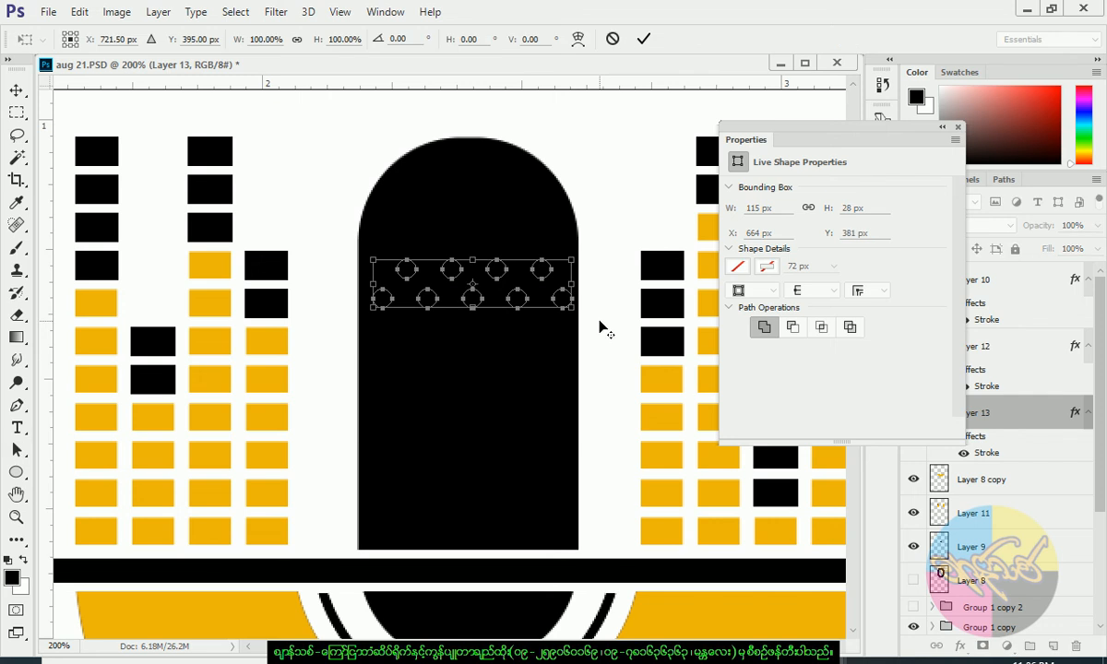
{"action": "left_click_drag", "start_coordinate": [517, 289], "coordinate": [519, 349]}
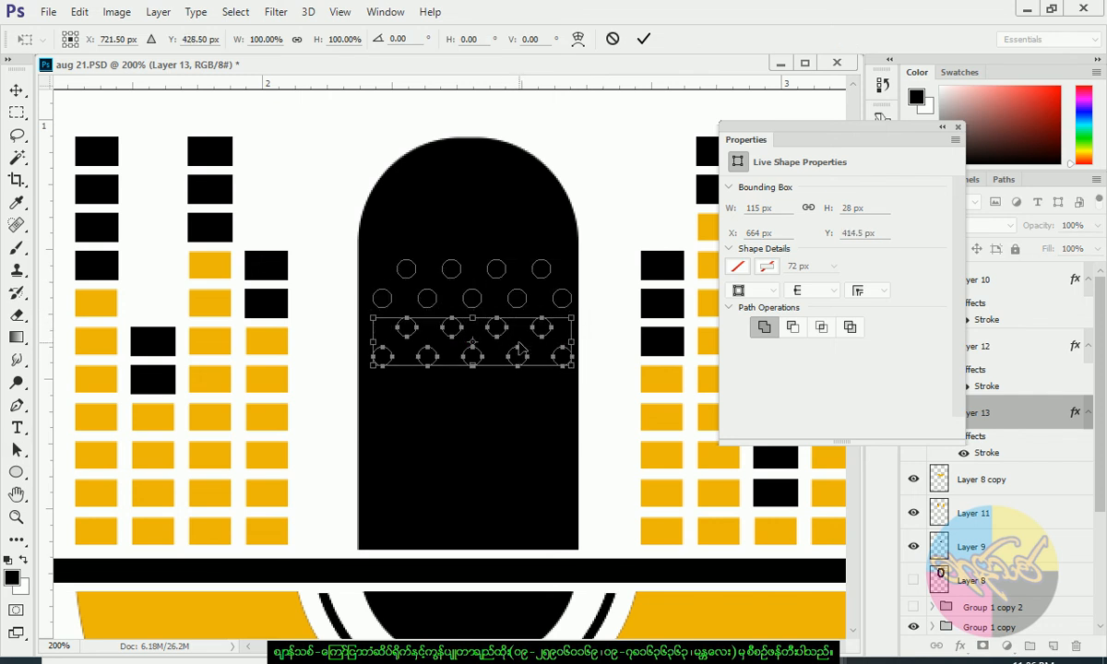
{"action": "key", "text": "shift+Right"}
{"action": "key", "text": "shift+Right"}
{"action": "key", "text": "Right"}
{"action": "key", "text": "Right"}
{"action": "key", "text": "Right"}
{"action": "key", "text": "Right"}
{"action": "key", "text": "Right"}
{"action": "key", "text": "Right"}
{"action": "key", "text": "ctrl+z"}
{"action": "key", "text": "Return"}
- Repeat the downward copy four times to fill the capsule with twelve staggered rows of circles
{"action": "key", "text": "ctrl+alt+shift+t"}
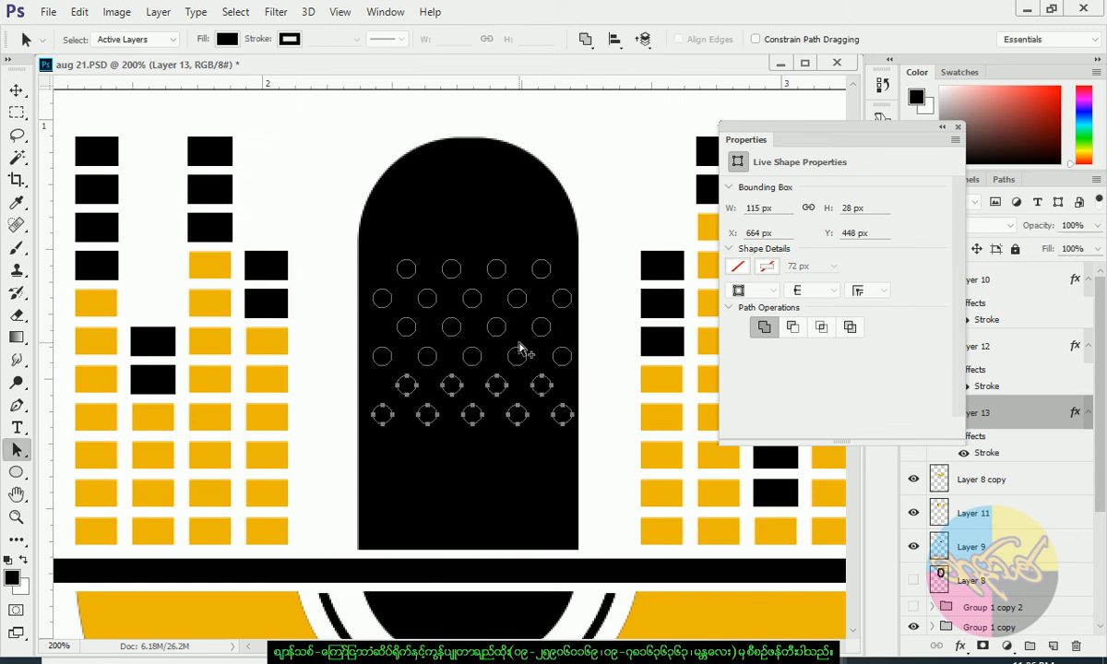
{"action": "key", "text": "ctrl+alt+shift+t"}
{"action": "key", "text": "ctrl+alt+shift+t"}
{"action": "key", "text": "ctrl+alt+shift+t"}
{"action": "left_click", "coordinate": [625, 339]}
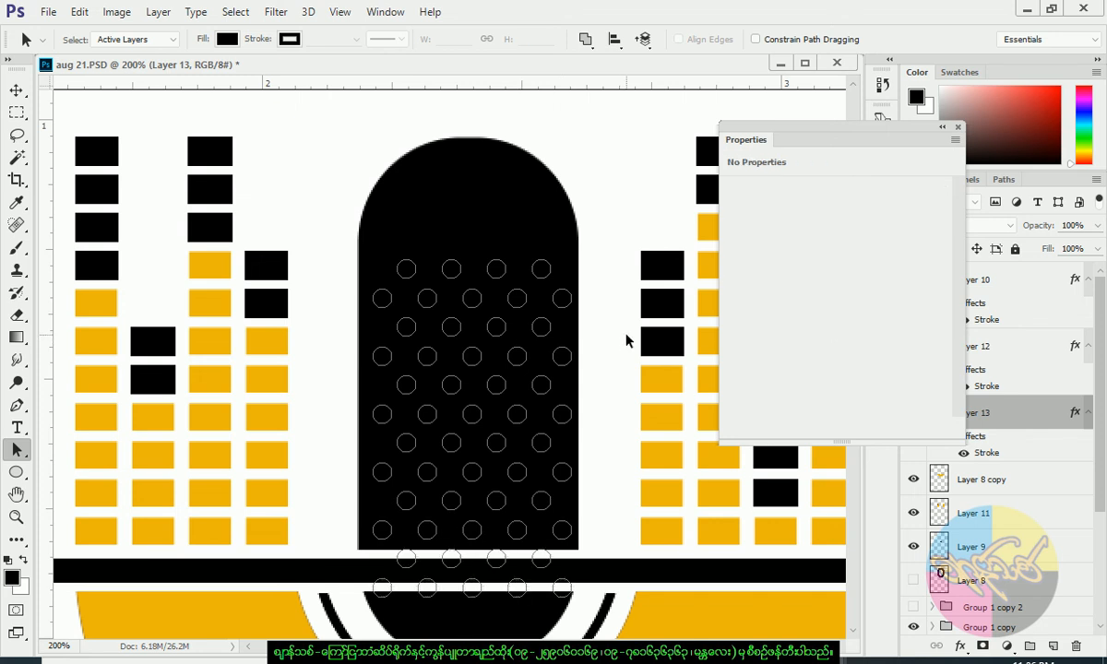
- Convert the circle grid path into a selection
{"action": "right_click", "coordinate": [621, 342]}
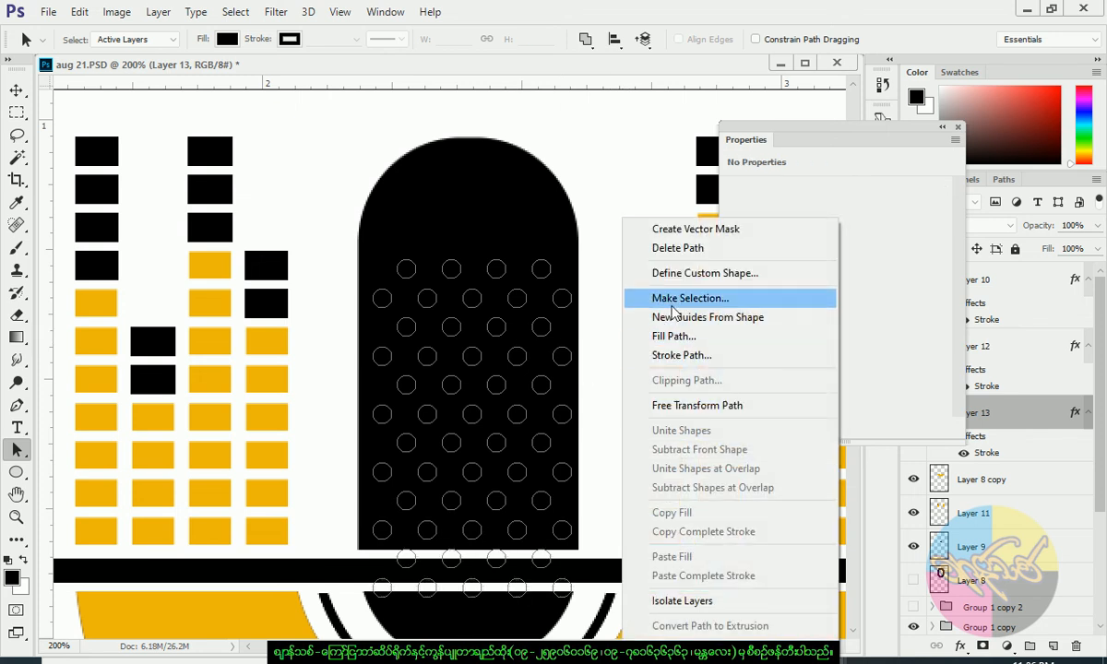
{"action": "left_click", "coordinate": [671, 305]}
{"action": "left_click", "coordinate": [641, 177]}
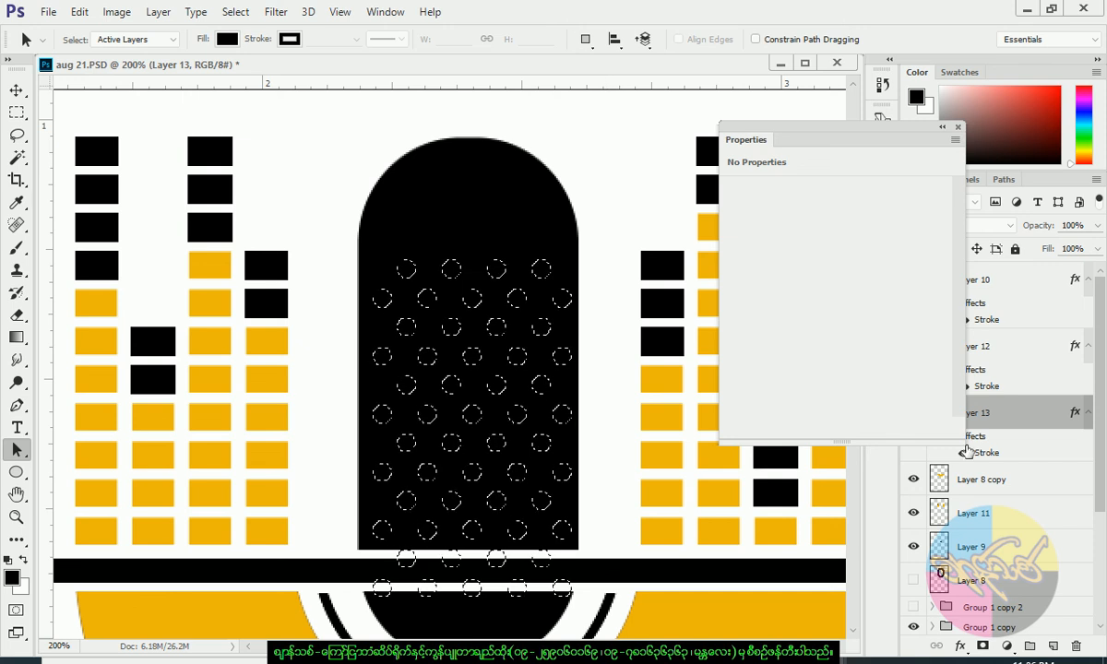
- Create a new layer above Layer 10, fill the selected circles with white and deselect them
{"action": "left_click", "coordinate": [957, 128]}
{"action": "left_click", "coordinate": [1025, 279]}
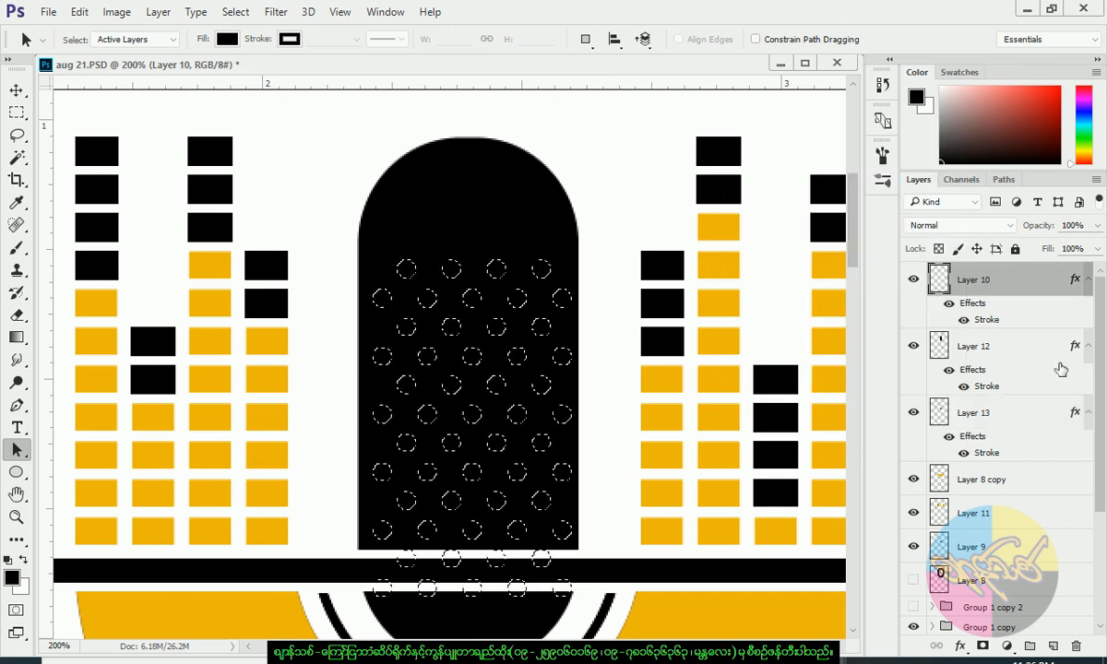
{"action": "left_click", "coordinate": [1053, 645]}
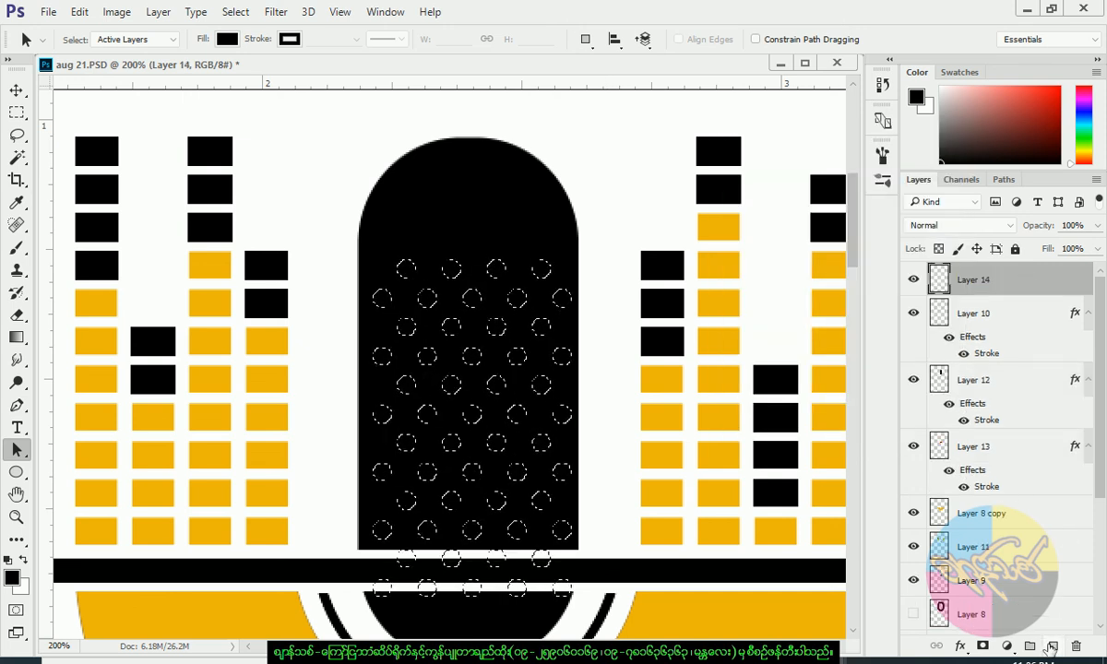
{"action": "key", "text": "ctrl+BackSpace"}
{"action": "key", "text": "ctrl+d"}
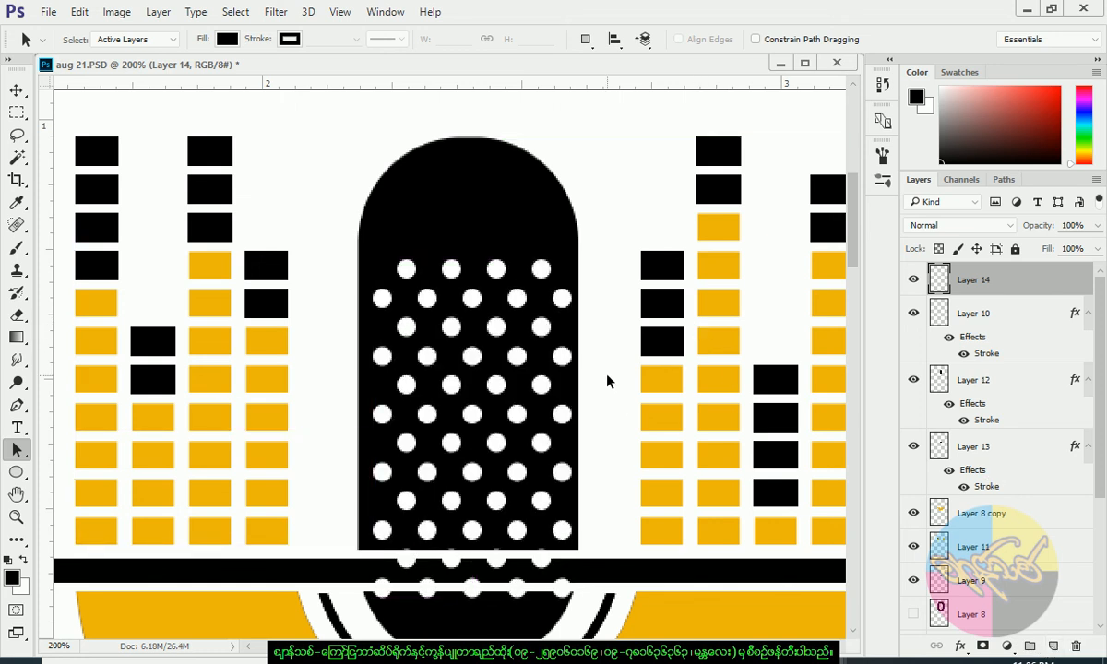
{"action": "key", "text": "super"}
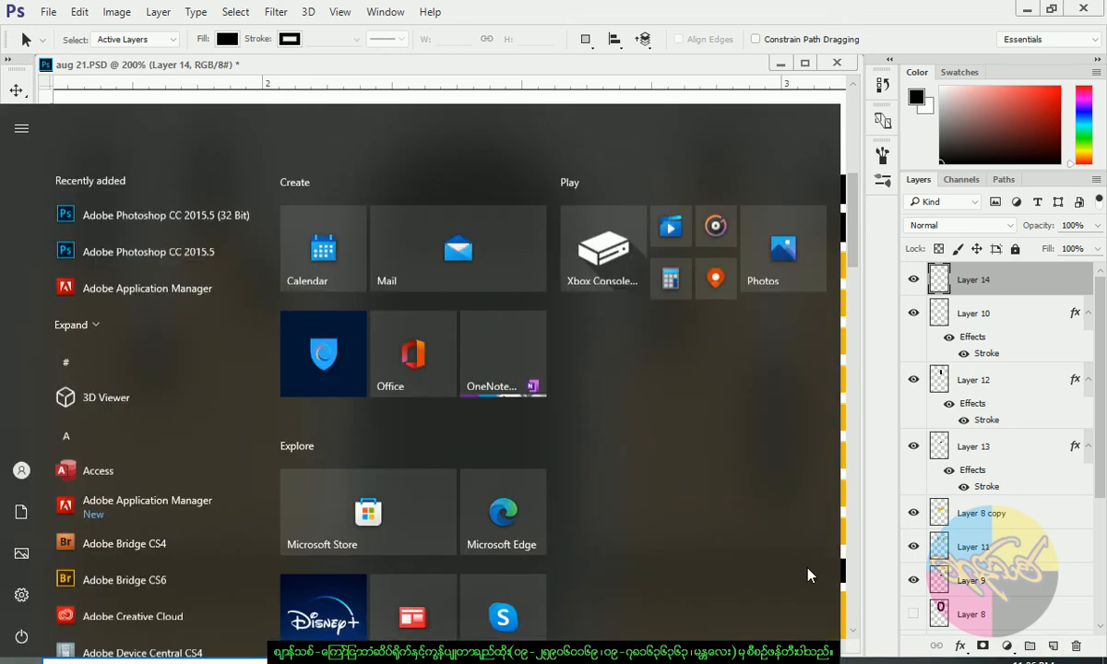
{"action": "key", "text": "Escape"}
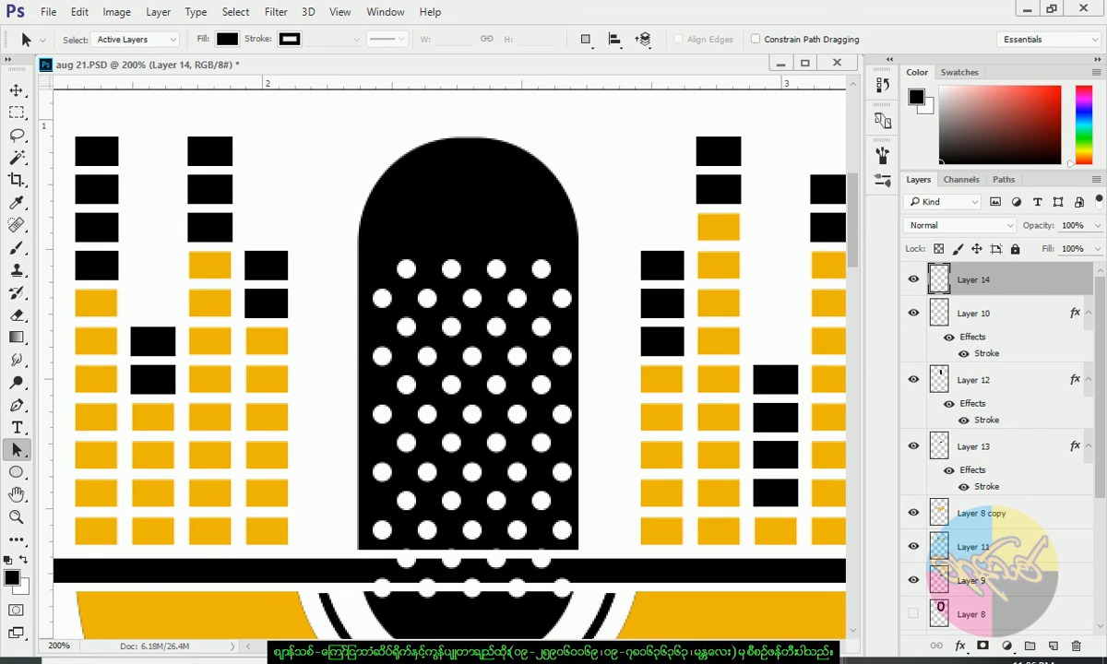
- Switch to the shop's Facebook page in the browser and examine the contact and basic info in its About section
{"action": "left_click", "coordinate": [571, 661]}
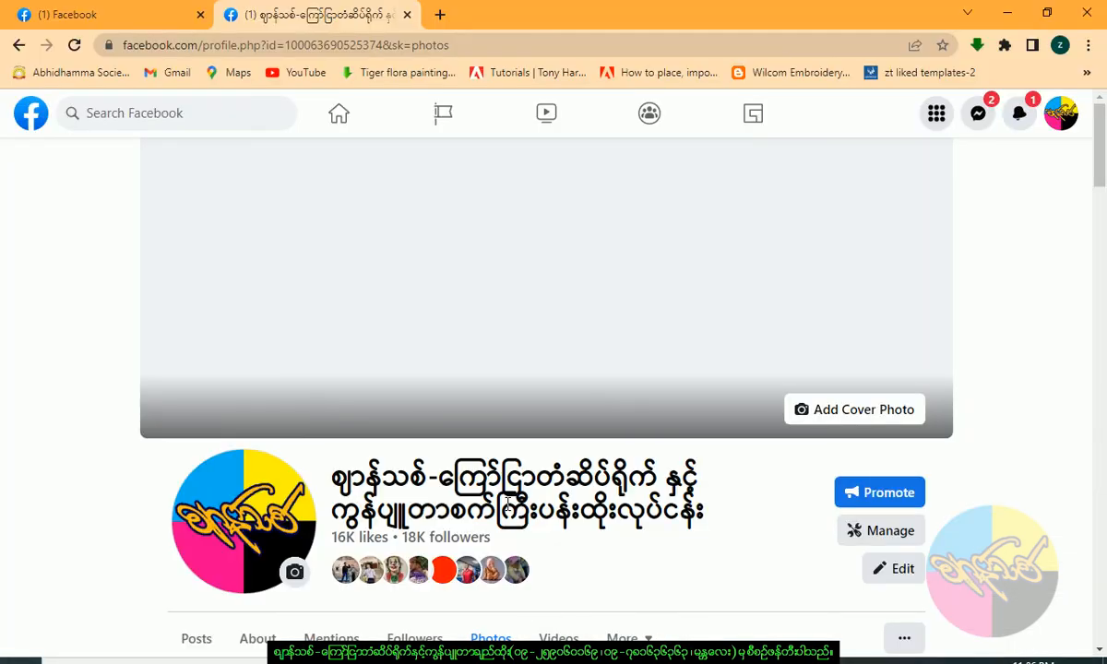
{"action": "scroll", "coordinate": [515, 513], "scroll_direction": "down", "scroll_amount": 2}
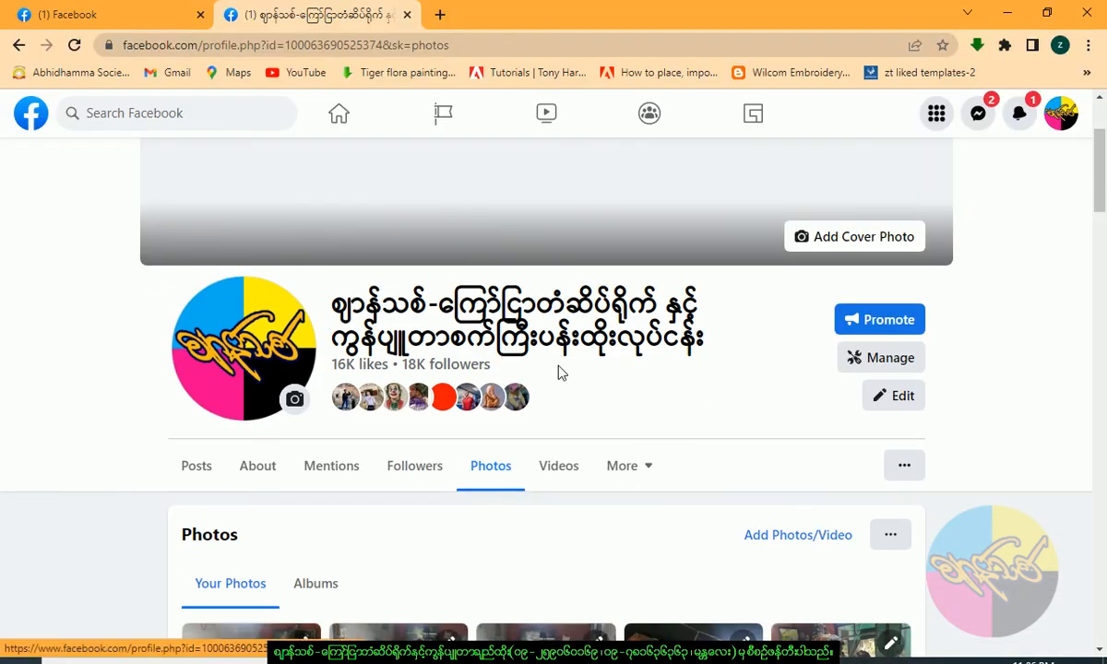
{"action": "scroll", "coordinate": [616, 512], "scroll_direction": "down", "scroll_amount": 1}
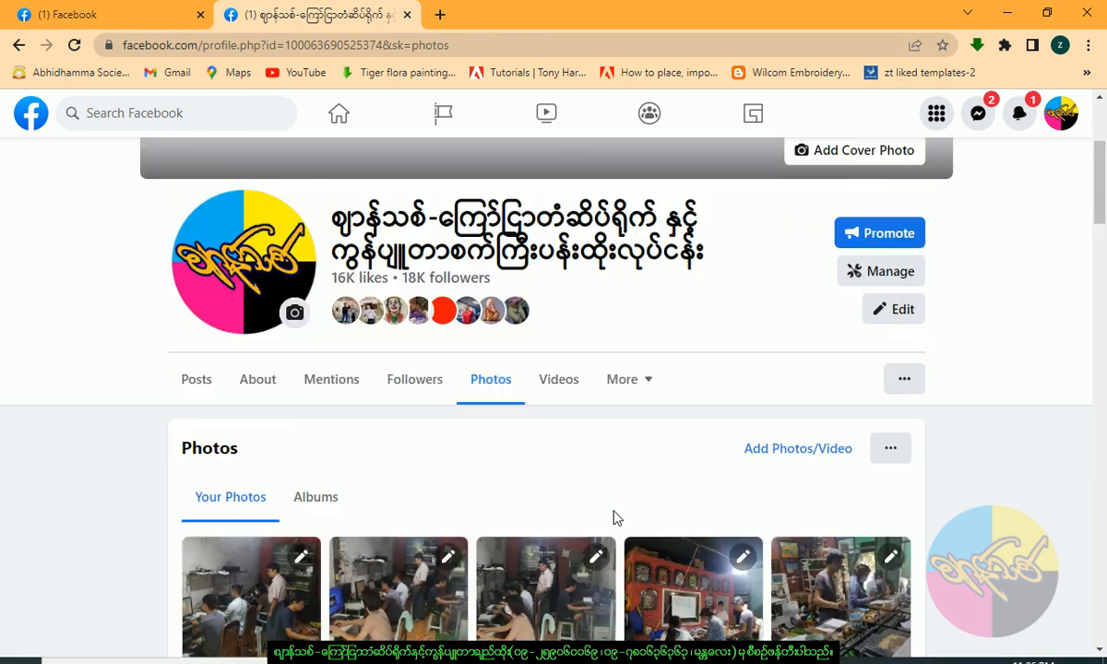
{"action": "left_click", "coordinate": [259, 387]}
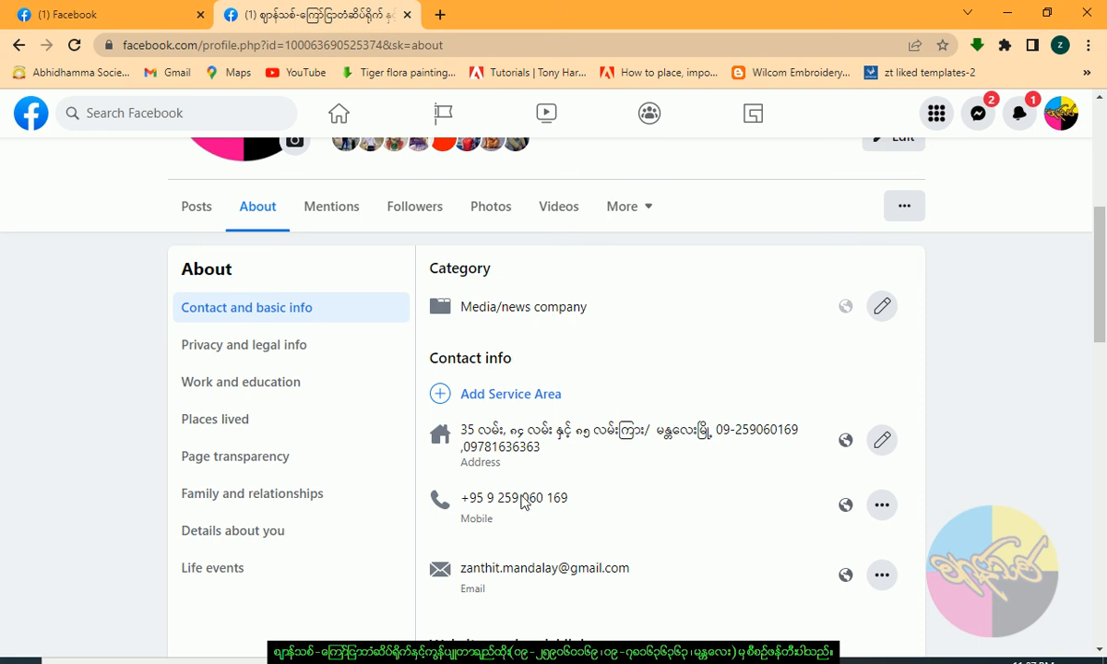
{"action": "scroll", "coordinate": [542, 477], "scroll_direction": "down", "scroll_amount": 3}
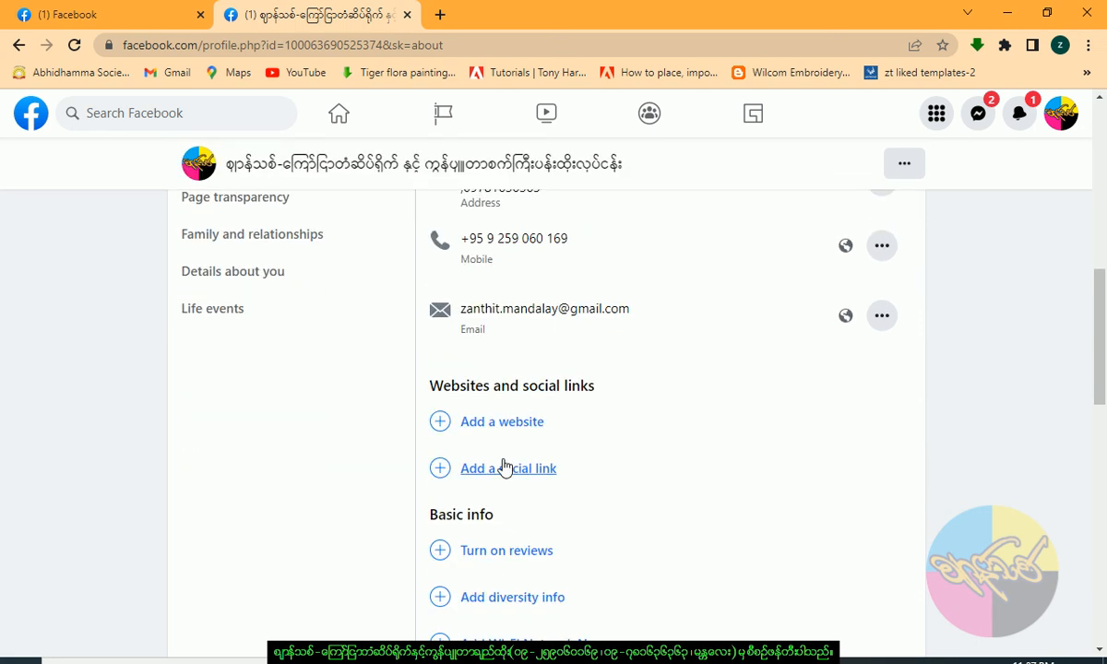
{"action": "scroll", "coordinate": [538, 459], "scroll_direction": "down", "scroll_amount": 8}
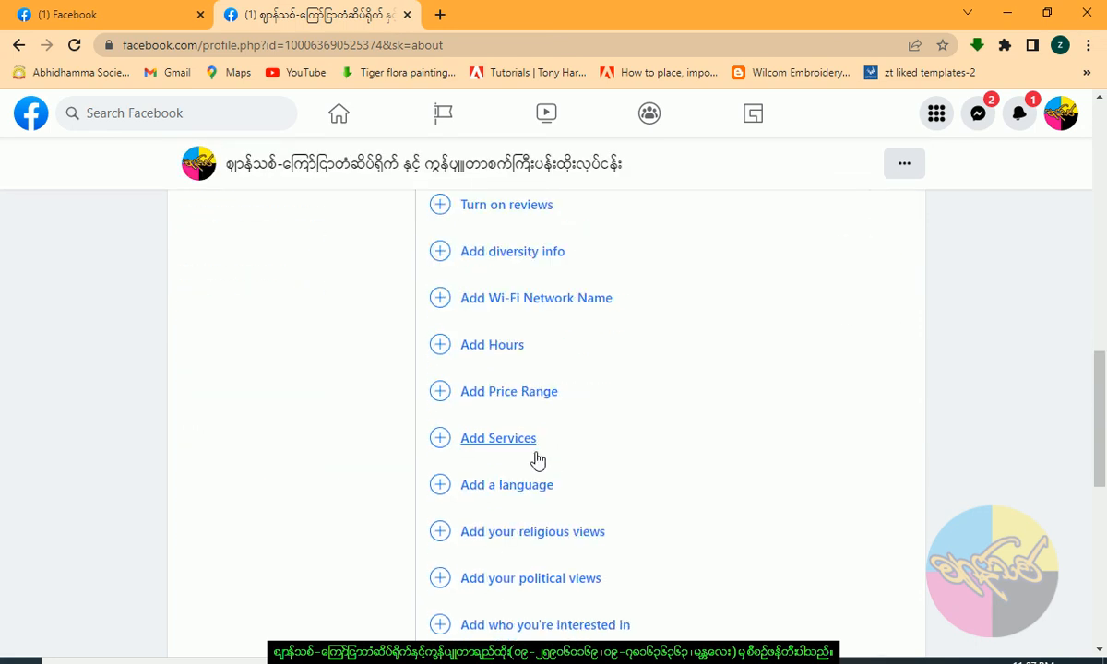
{"action": "scroll", "coordinate": [540, 458], "scroll_direction": "up", "scroll_amount": 12}
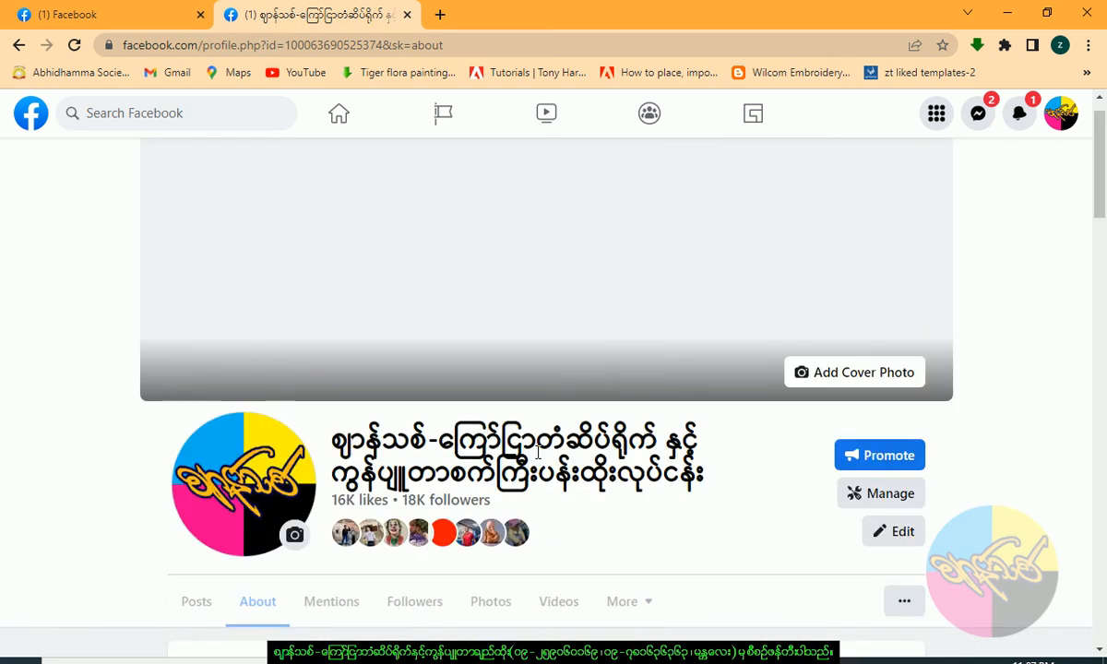
{"action": "scroll", "coordinate": [430, 561], "scroll_direction": "down", "scroll_amount": 2}
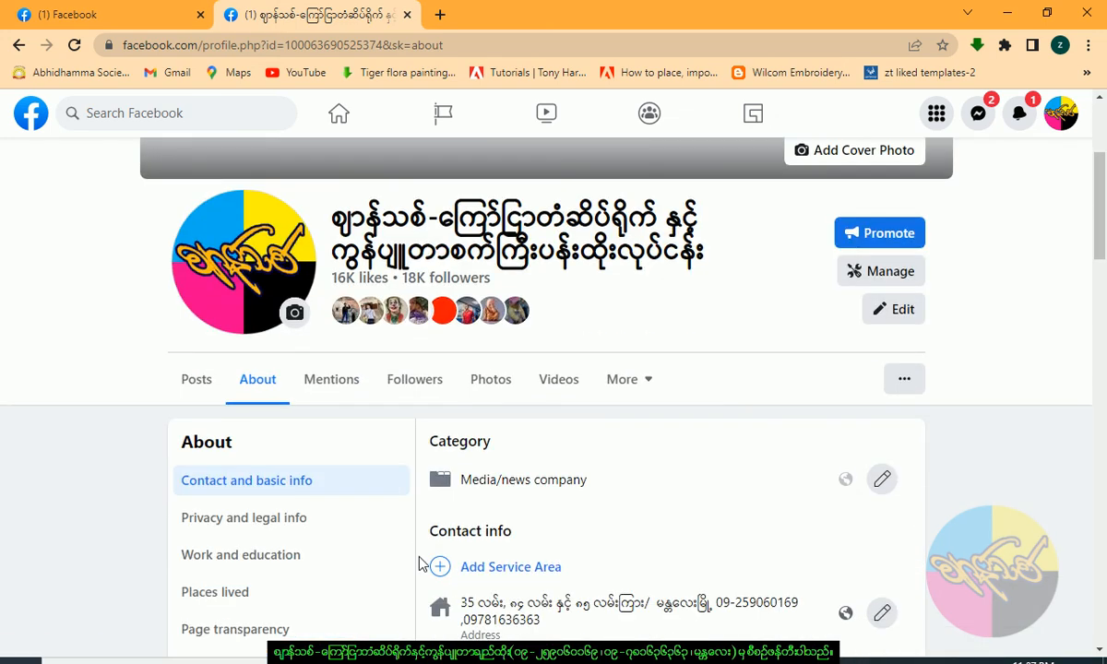
- Open the Facebook page's Photos section and look through the uploaded workshop, embroidery and printed product photos
{"action": "left_click", "coordinate": [492, 385]}
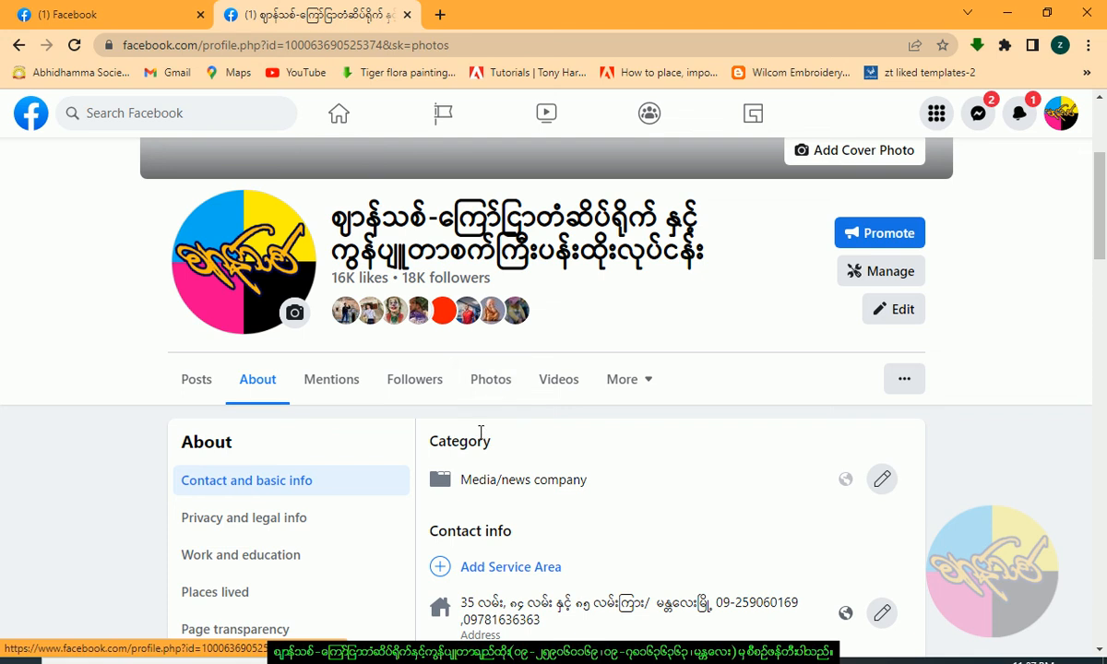
{"action": "scroll", "coordinate": [547, 531], "scroll_direction": "down", "scroll_amount": 2}
{"action": "scroll", "coordinate": [556, 538], "scroll_direction": "down", "scroll_amount": 2}
{"action": "scroll", "coordinate": [553, 540], "scroll_direction": "down", "scroll_amount": 2}
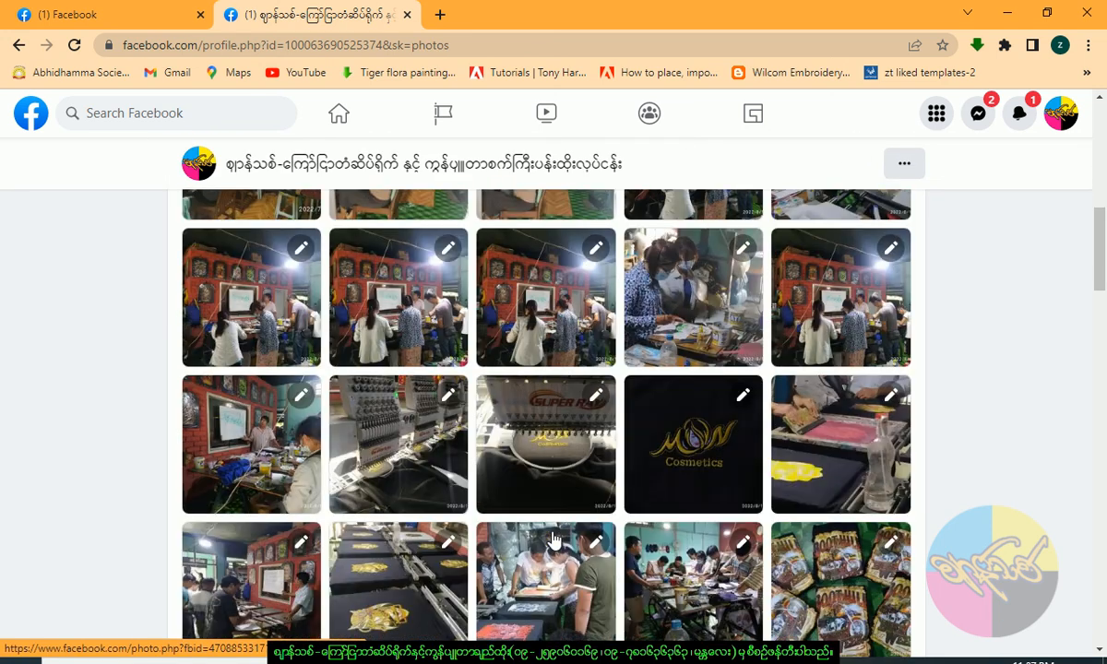
{"action": "scroll", "coordinate": [552, 537], "scroll_direction": "down", "scroll_amount": 2}
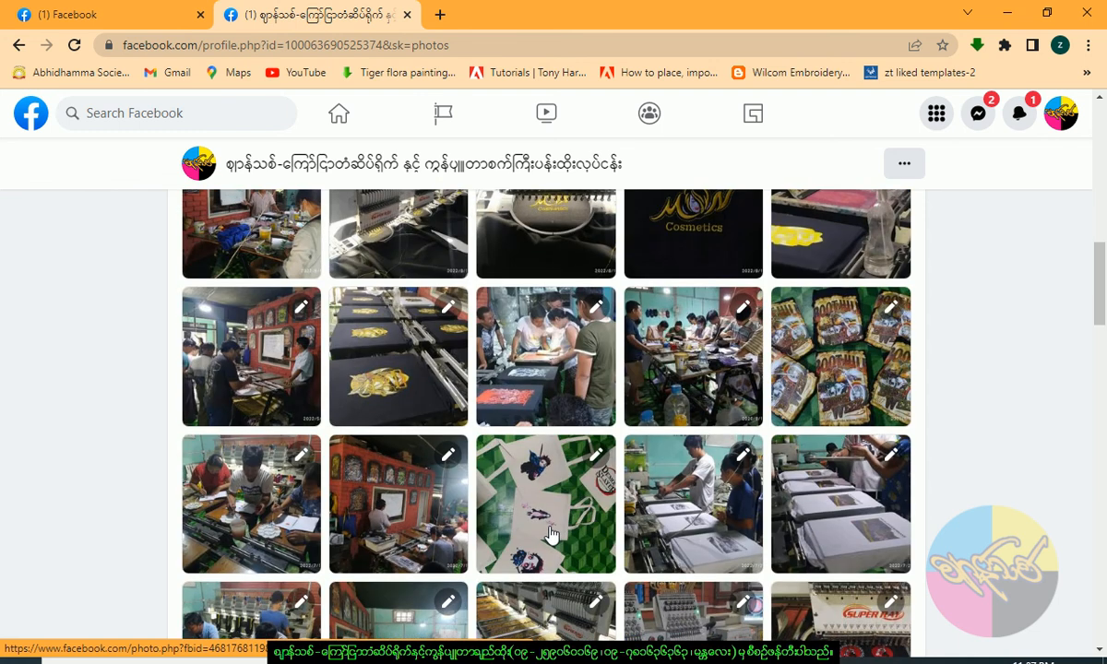
{"action": "scroll", "coordinate": [550, 535], "scroll_direction": "down", "scroll_amount": 2}
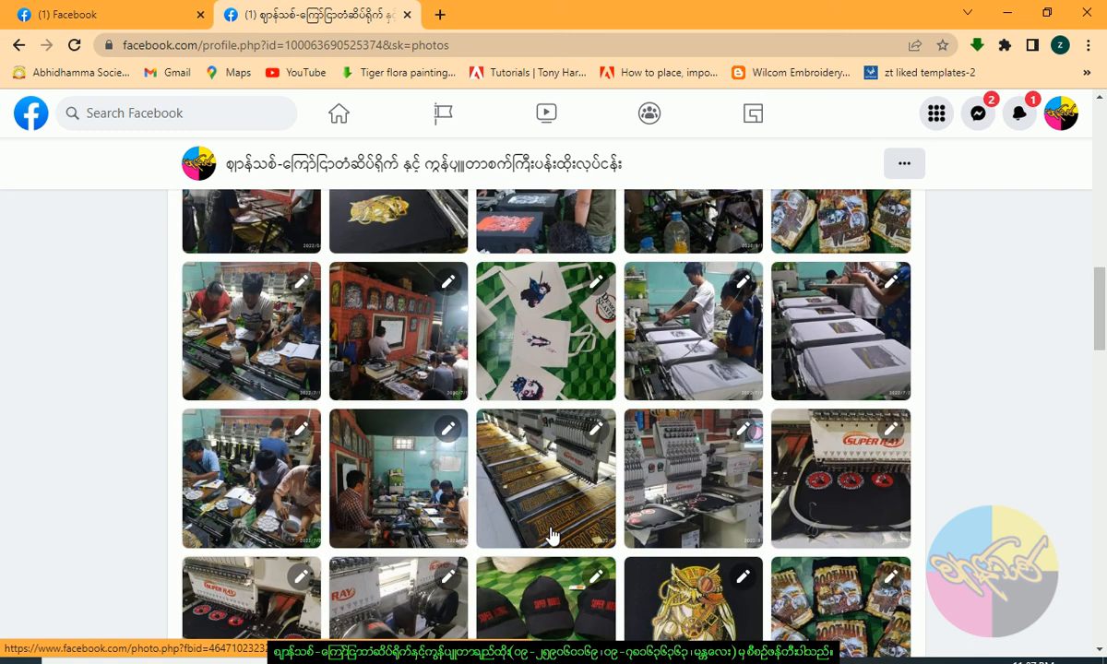
{"action": "scroll", "coordinate": [552, 535], "scroll_direction": "down", "scroll_amount": 1}
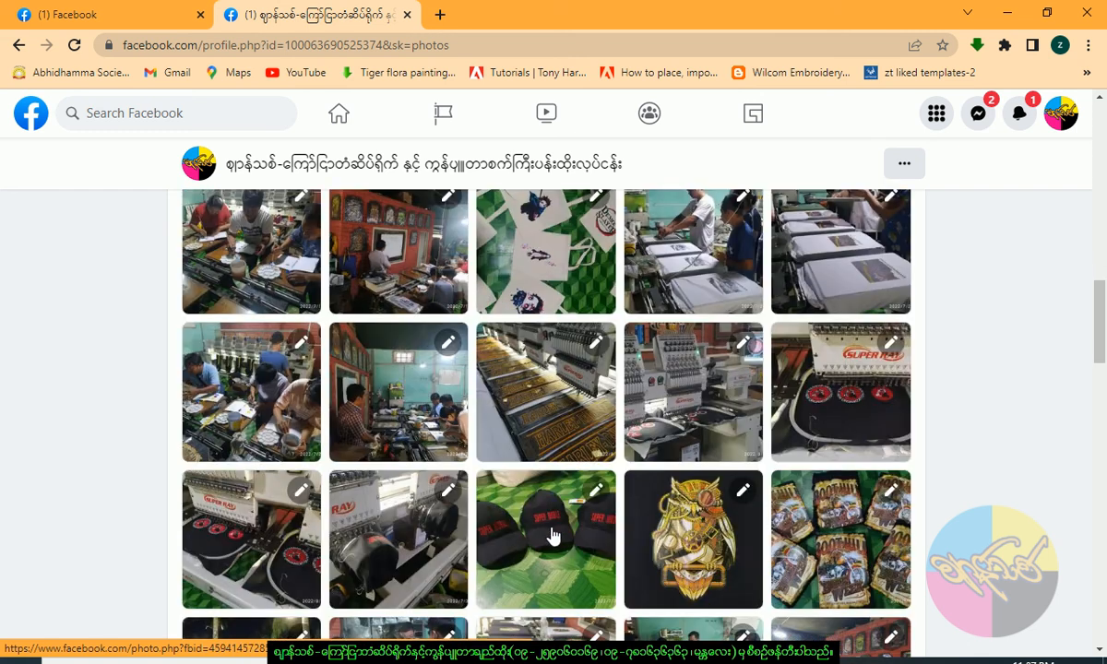
{"action": "scroll", "coordinate": [550, 535], "scroll_direction": "down", "scroll_amount": 3}
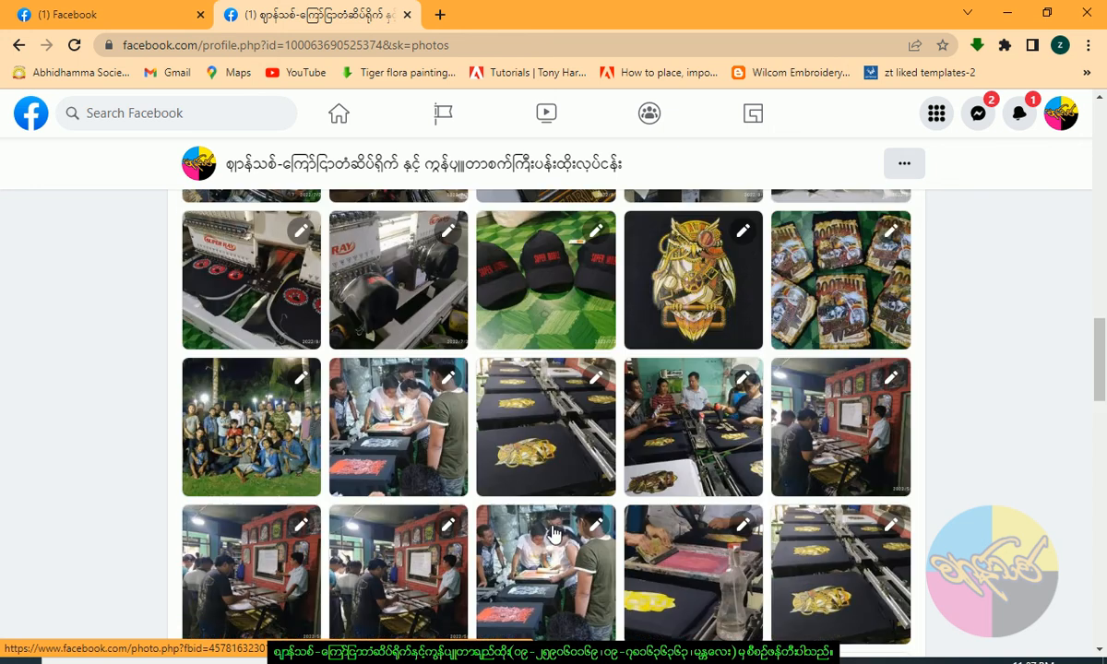
{"action": "scroll", "coordinate": [554, 533], "scroll_direction": "down", "scroll_amount": 2}
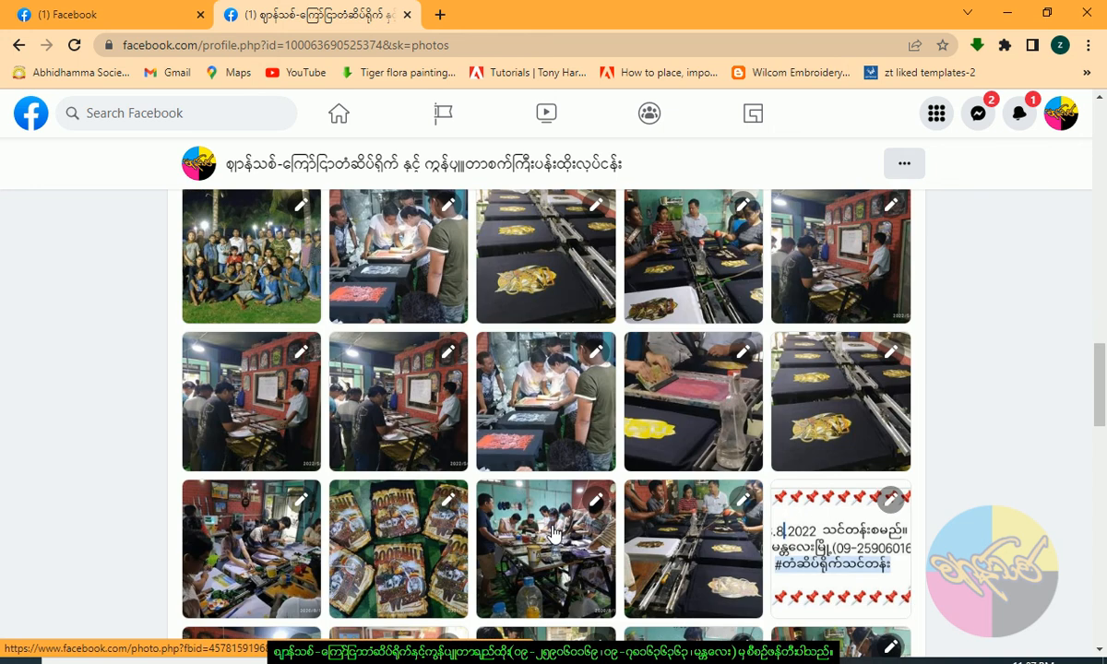
{"action": "scroll", "coordinate": [554, 533], "scroll_direction": "down", "scroll_amount": 4}
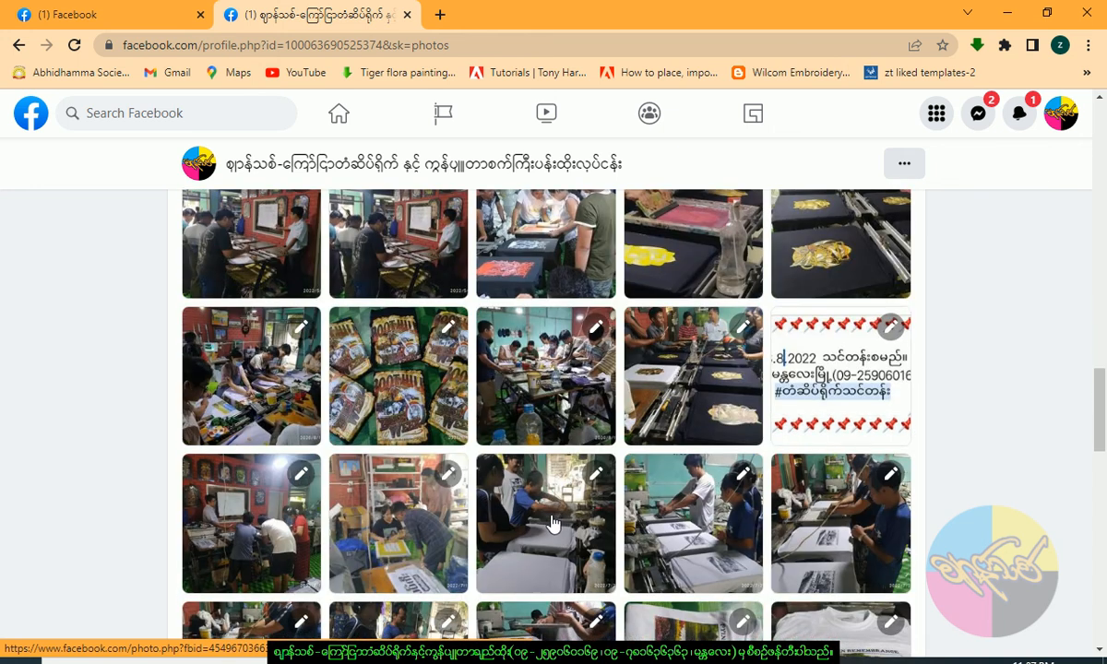
{"action": "scroll", "coordinate": [556, 532], "scroll_direction": "down", "scroll_amount": 3}
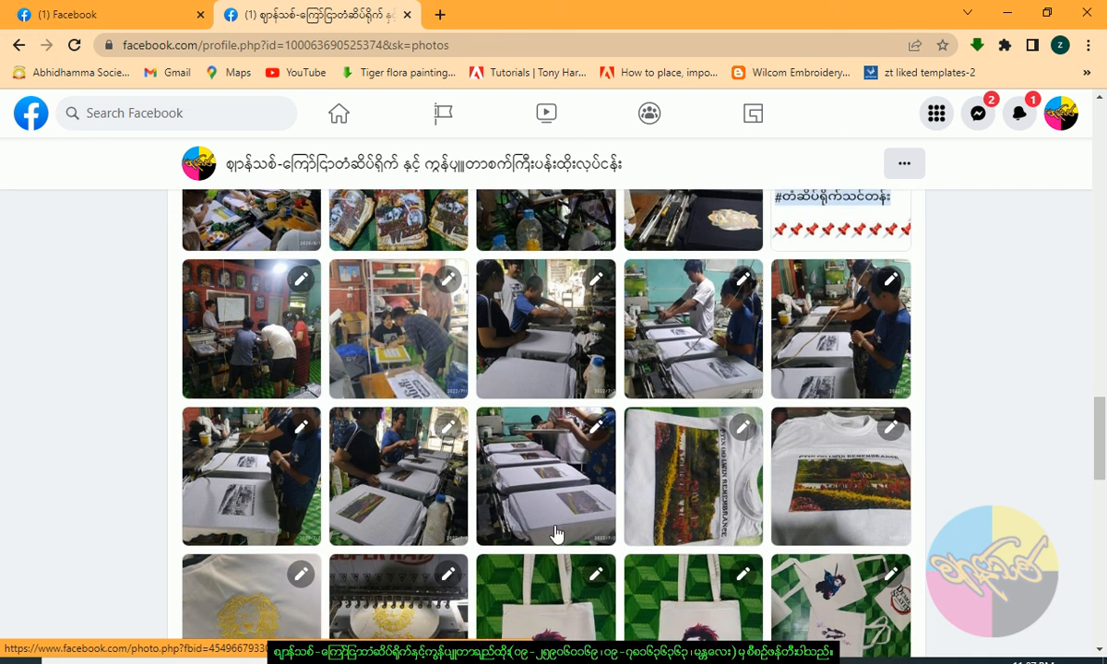
{"action": "scroll", "coordinate": [554, 533], "scroll_direction": "down", "scroll_amount": 3}
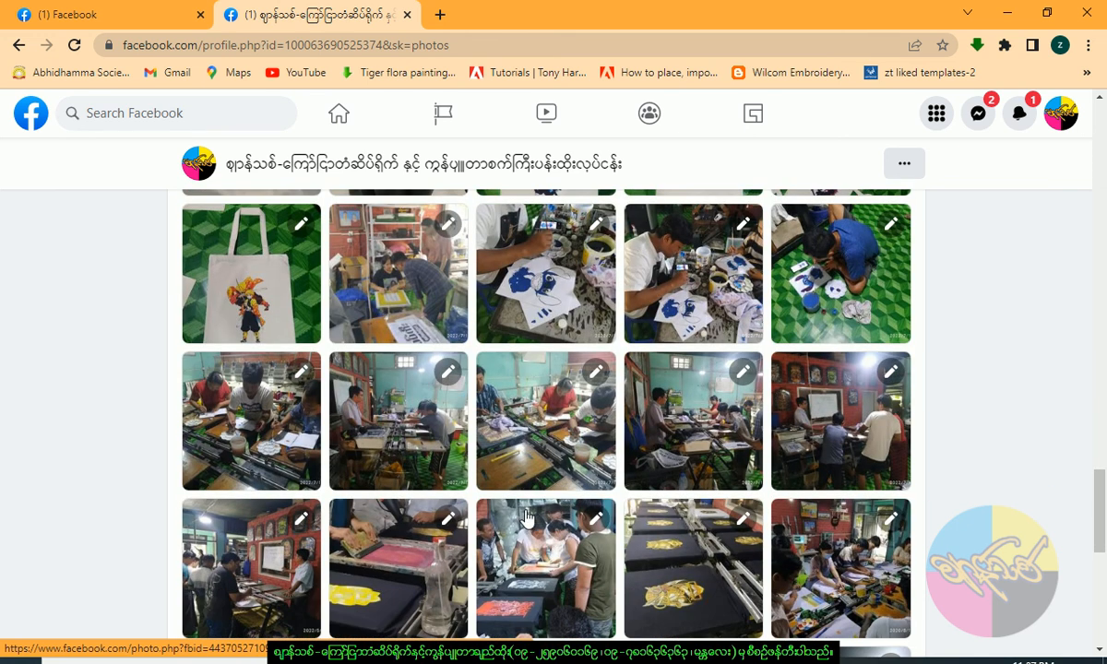
- Switch back to Photoshop and move the white dot pattern straight up inside the black microphone capsule
{"action": "key", "text": "super"}
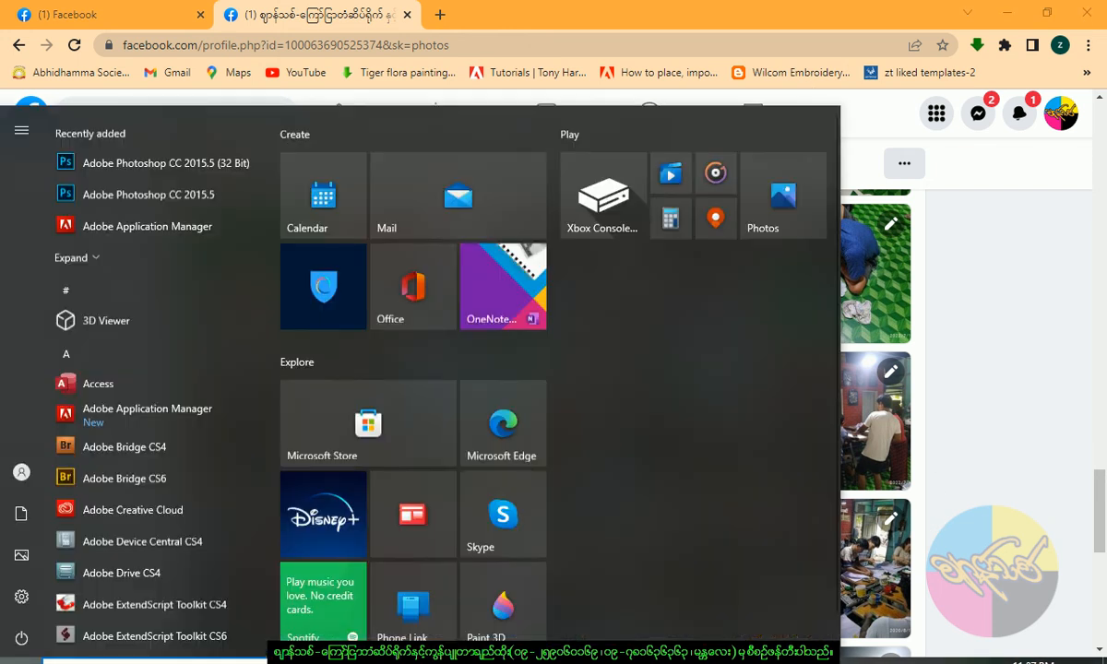
{"action": "mouse_move", "coordinate": [830, 659]}
{"action": "left_click", "coordinate": [909, 619]}
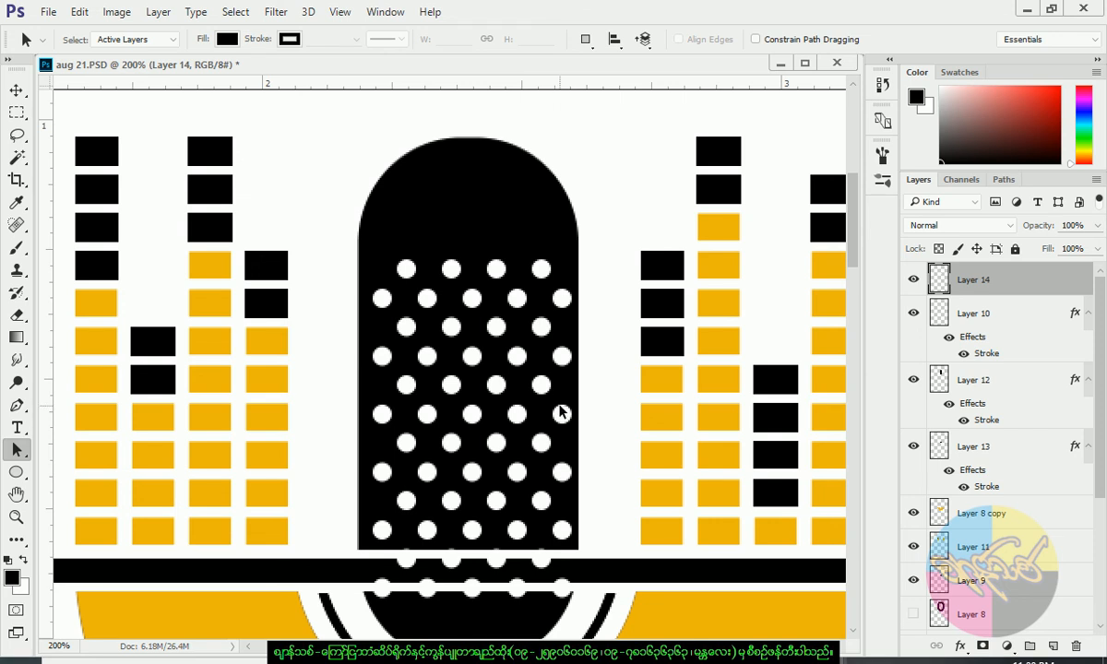
{"action": "left_click", "coordinate": [16, 89]}
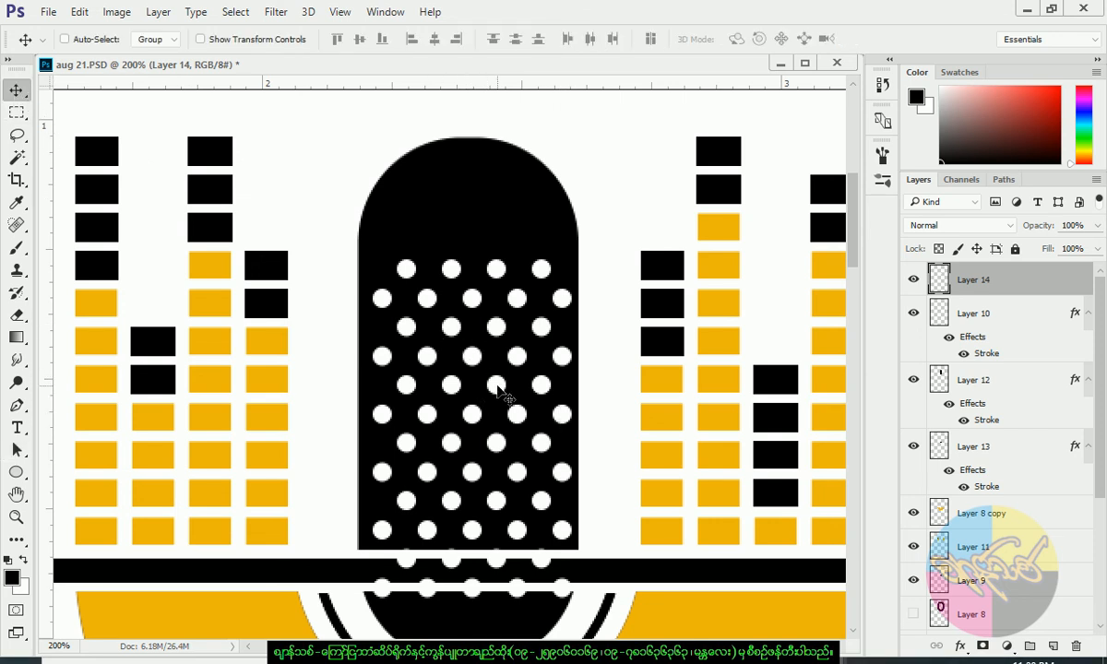
{"action": "left_click_drag", "start_coordinate": [498, 392], "coordinate": [497, 354]}
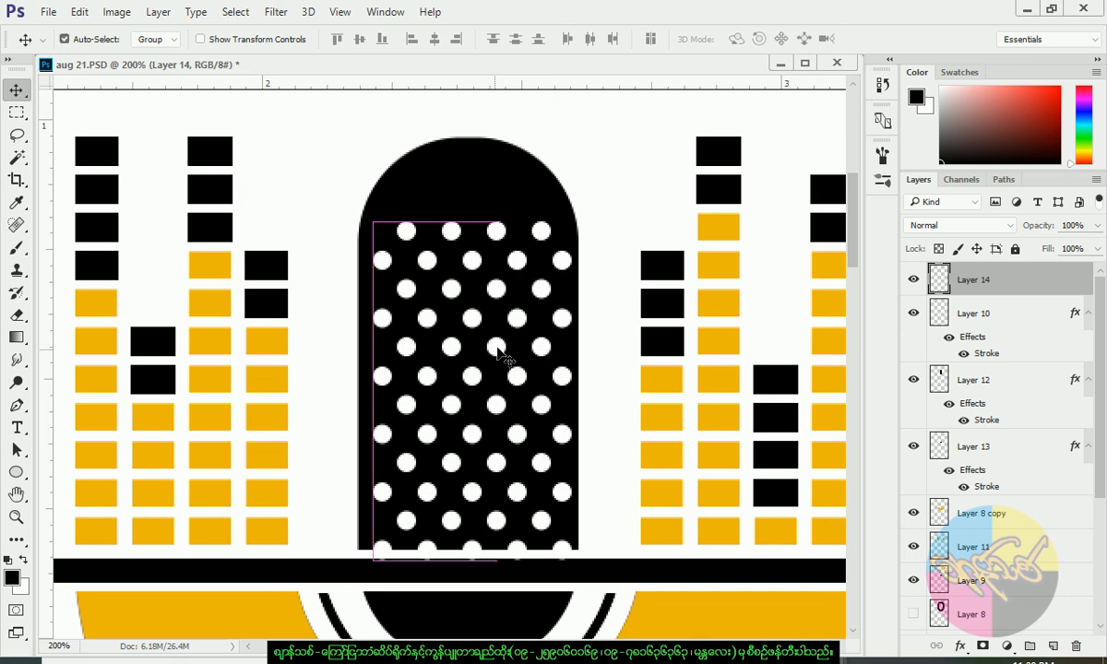
- Scale the dot pattern down slightly and shift it lower so that it fits within the capsule
{"action": "key", "text": "ctrl+t"}
{"action": "left_click_drag", "start_coordinate": [568, 228], "coordinate": [559, 243]}
{"action": "left_click_drag", "start_coordinate": [523, 285], "coordinate": [523, 295]}
{"action": "key", "text": "Return"}
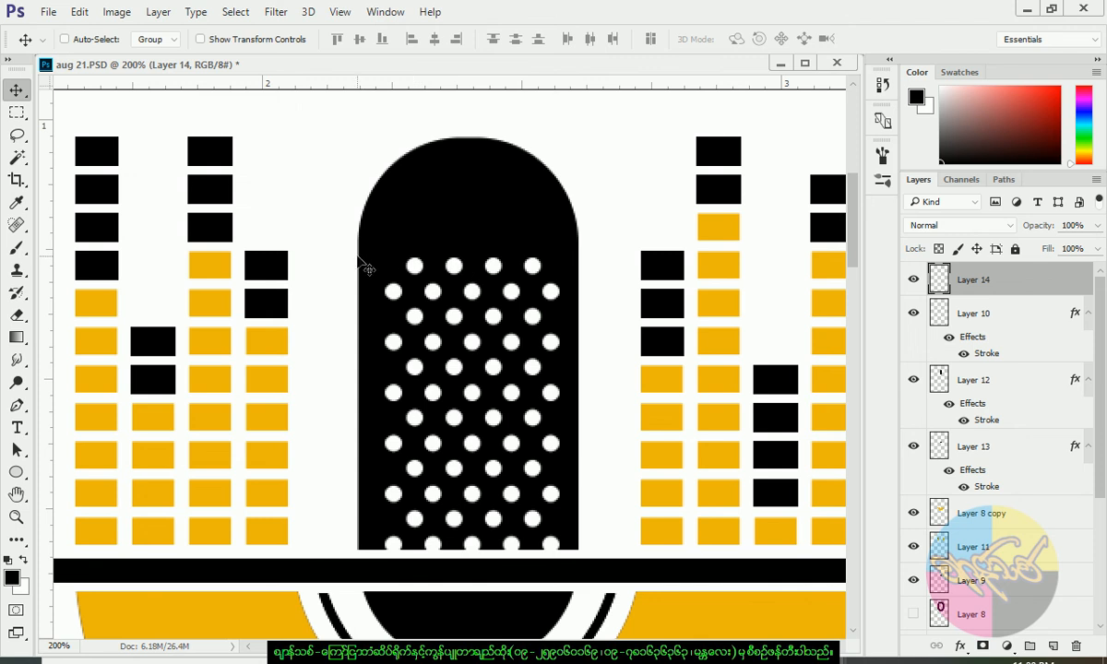
- Select a rectangular band spanning the capsule's width, align the dot pattern to its horizontal centre and deselect
{"action": "left_click", "coordinate": [16, 111]}
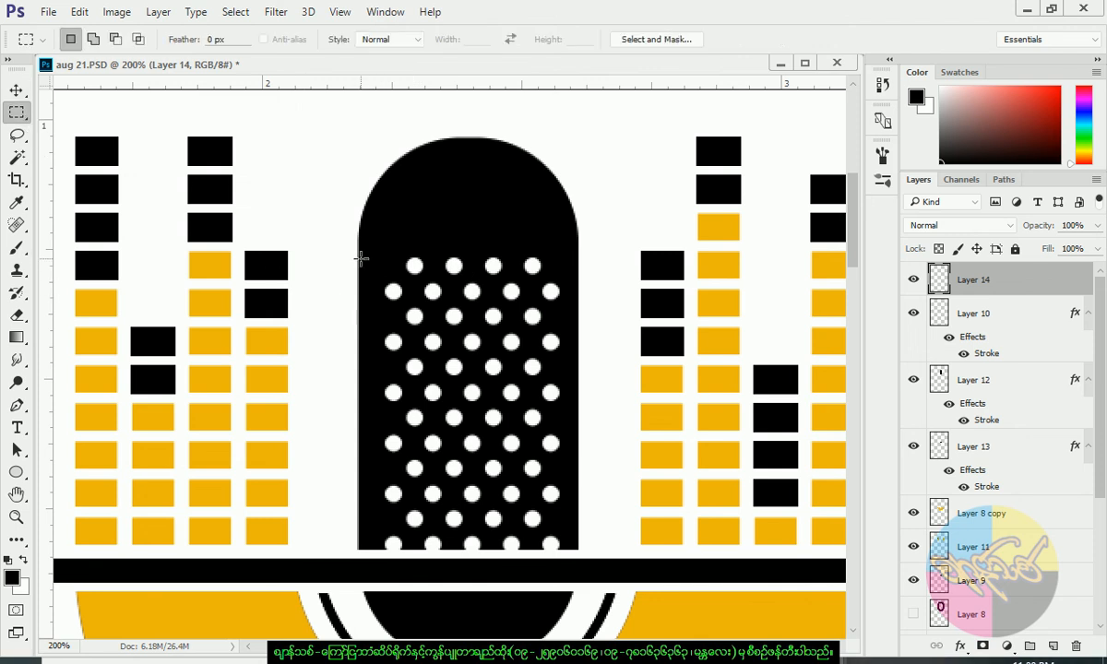
{"action": "left_click_drag", "start_coordinate": [358, 252], "coordinate": [609, 282]}
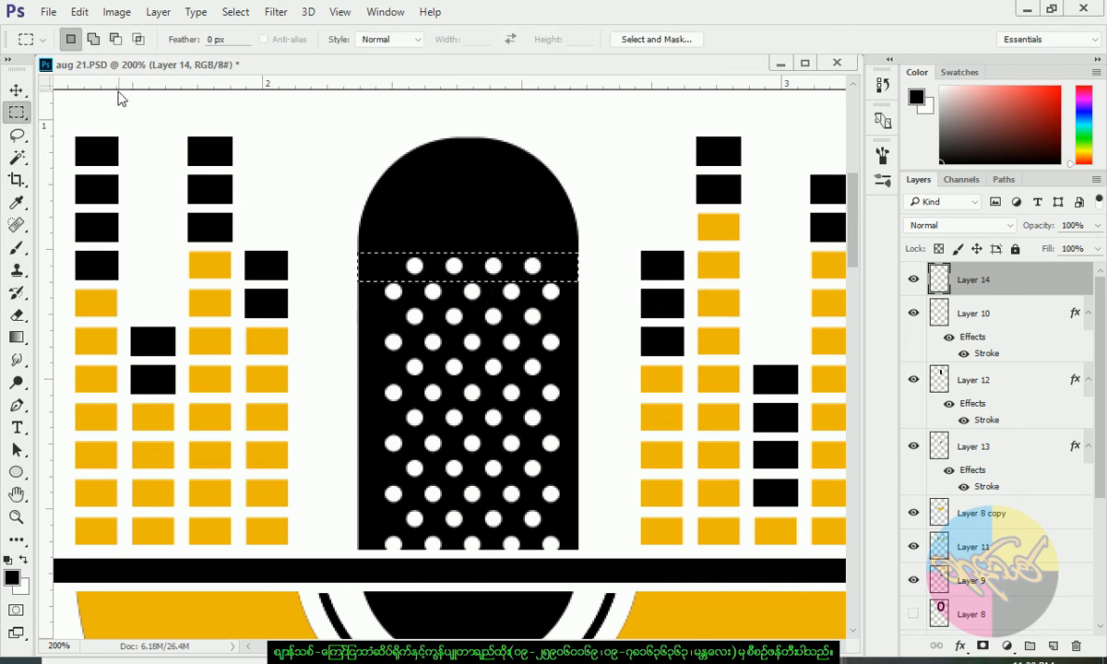
{"action": "left_click", "coordinate": [17, 90]}
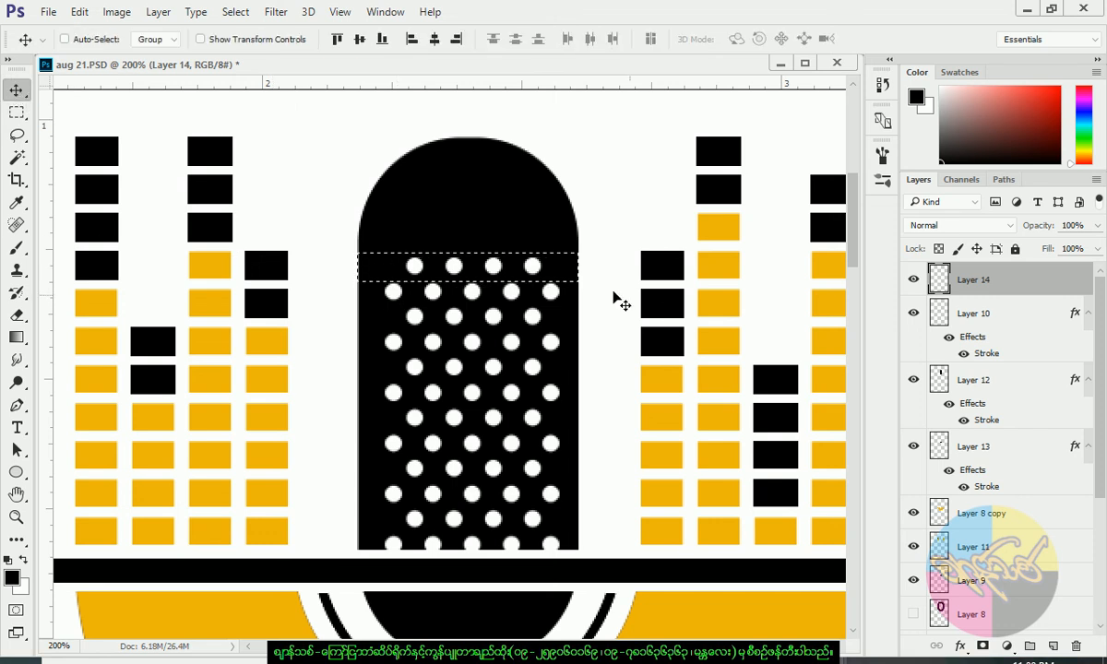
{"action": "left_click", "coordinate": [435, 39]}
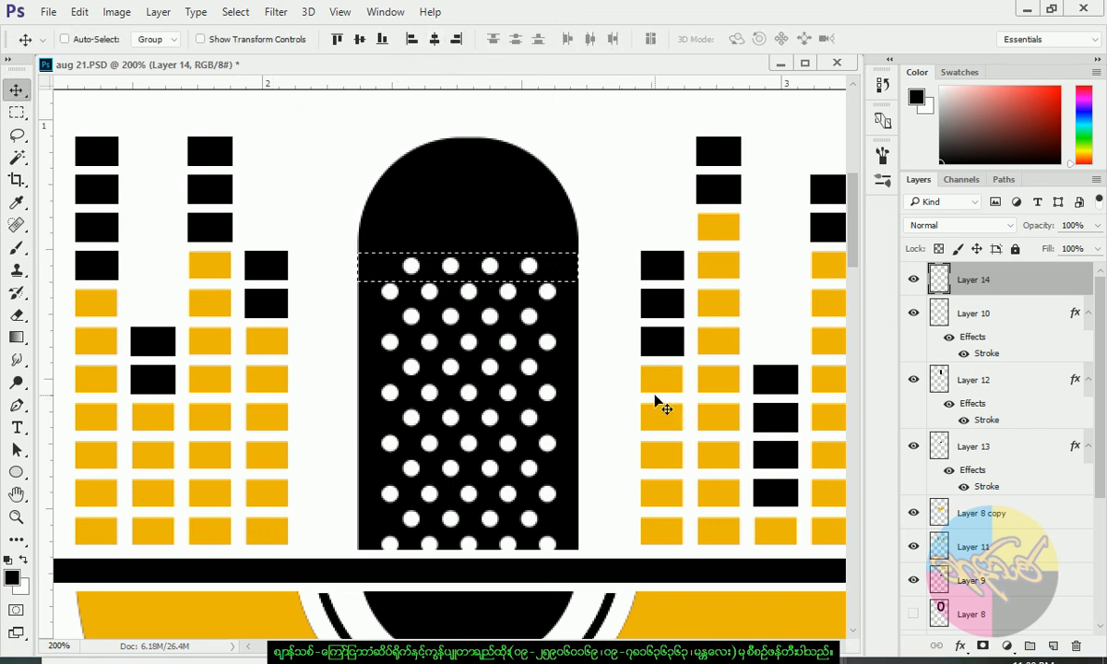
{"action": "key", "text": "ctrl+d"}
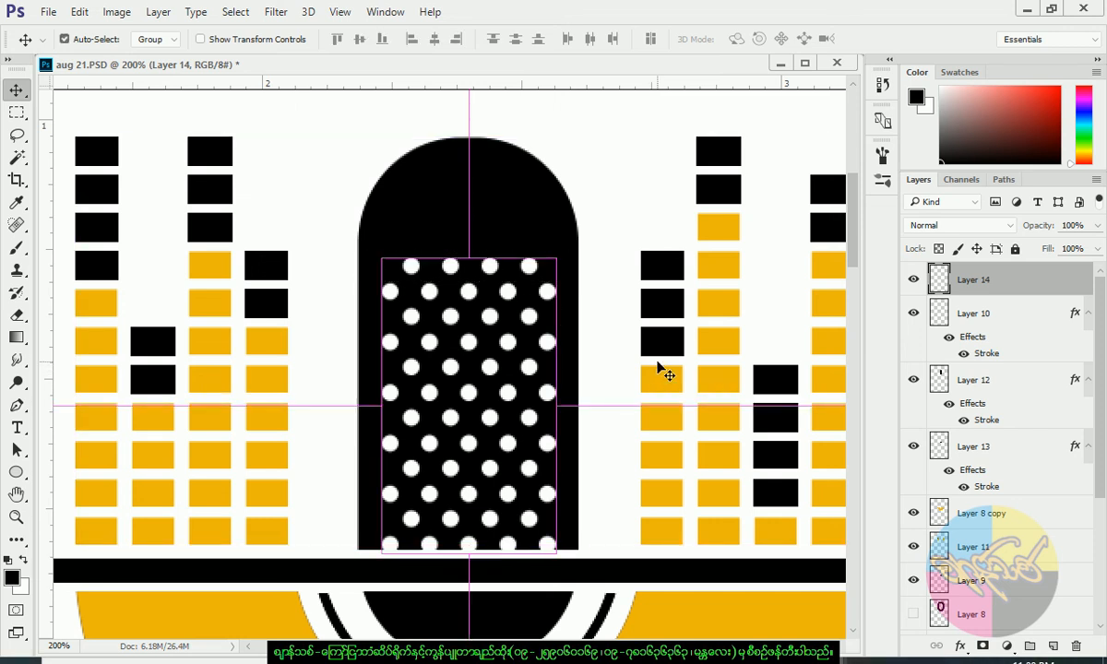
- Examine the whole microphone logo beside the reference, the title text and the contact banner beneath it
{"action": "key", "text": "ctrl+minus"}
{"action": "key", "text": "ctrl+minus"}
{"action": "left_click_drag", "start_coordinate": [717, 535], "coordinate": [711, 422]}
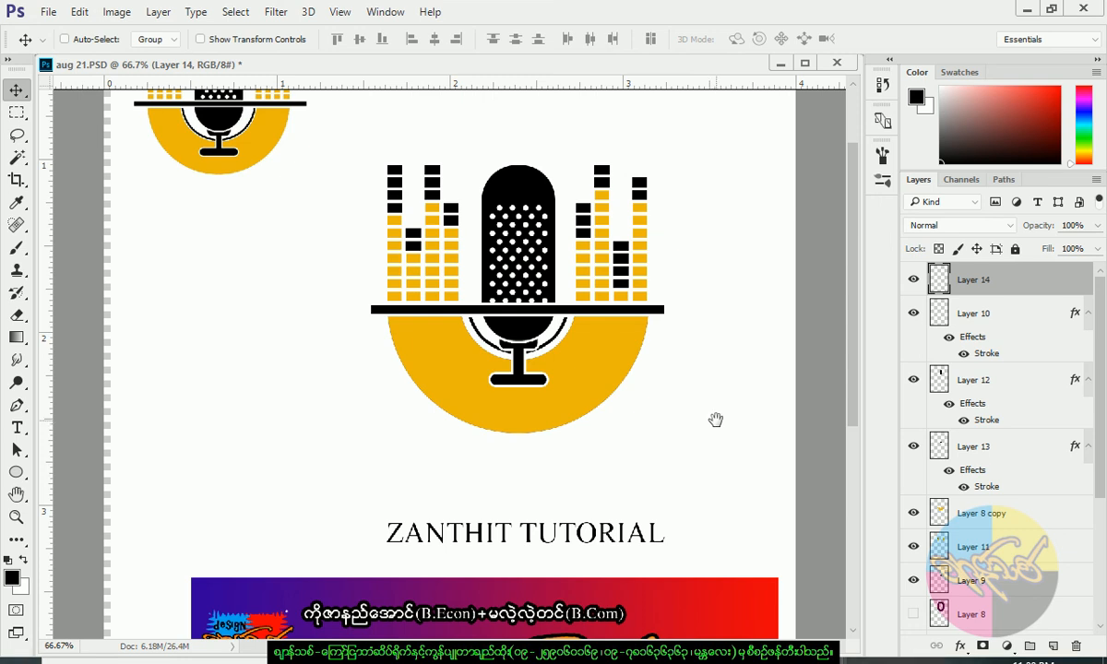
{"action": "key", "text": "ctrl+minus"}
{"action": "key", "text": "ctrl+minus"}
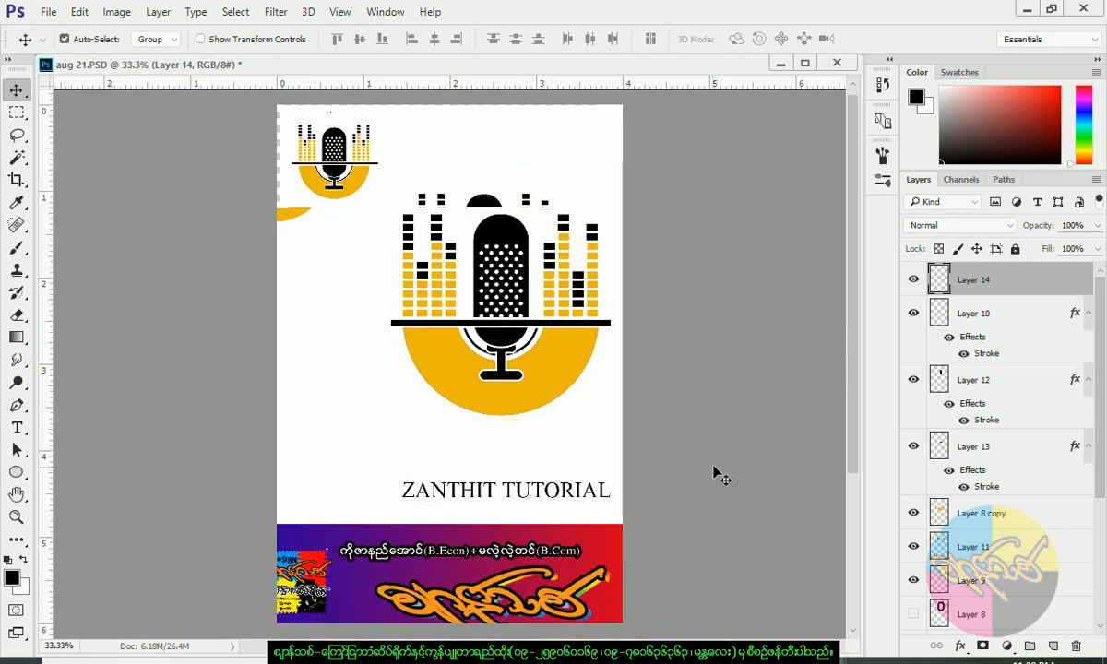
{"action": "key", "text": "ctrl"}
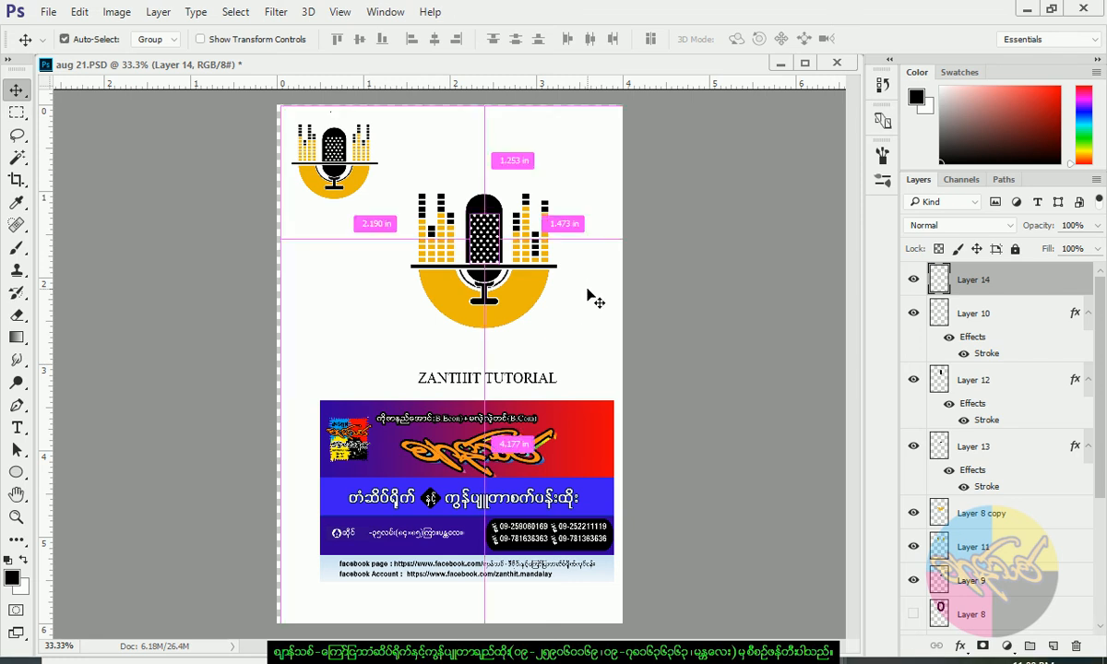
{"action": "key", "text": "ctrl+plus"}
{"action": "scroll", "coordinate": [587, 300], "scroll_direction": "down", "scroll_amount": 3}
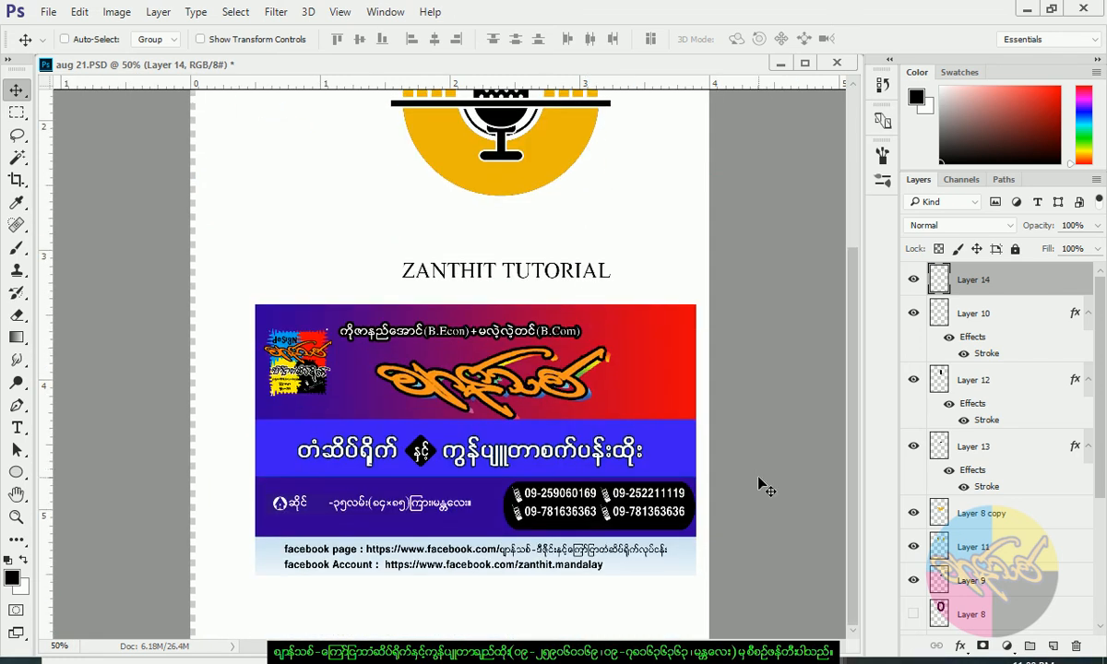